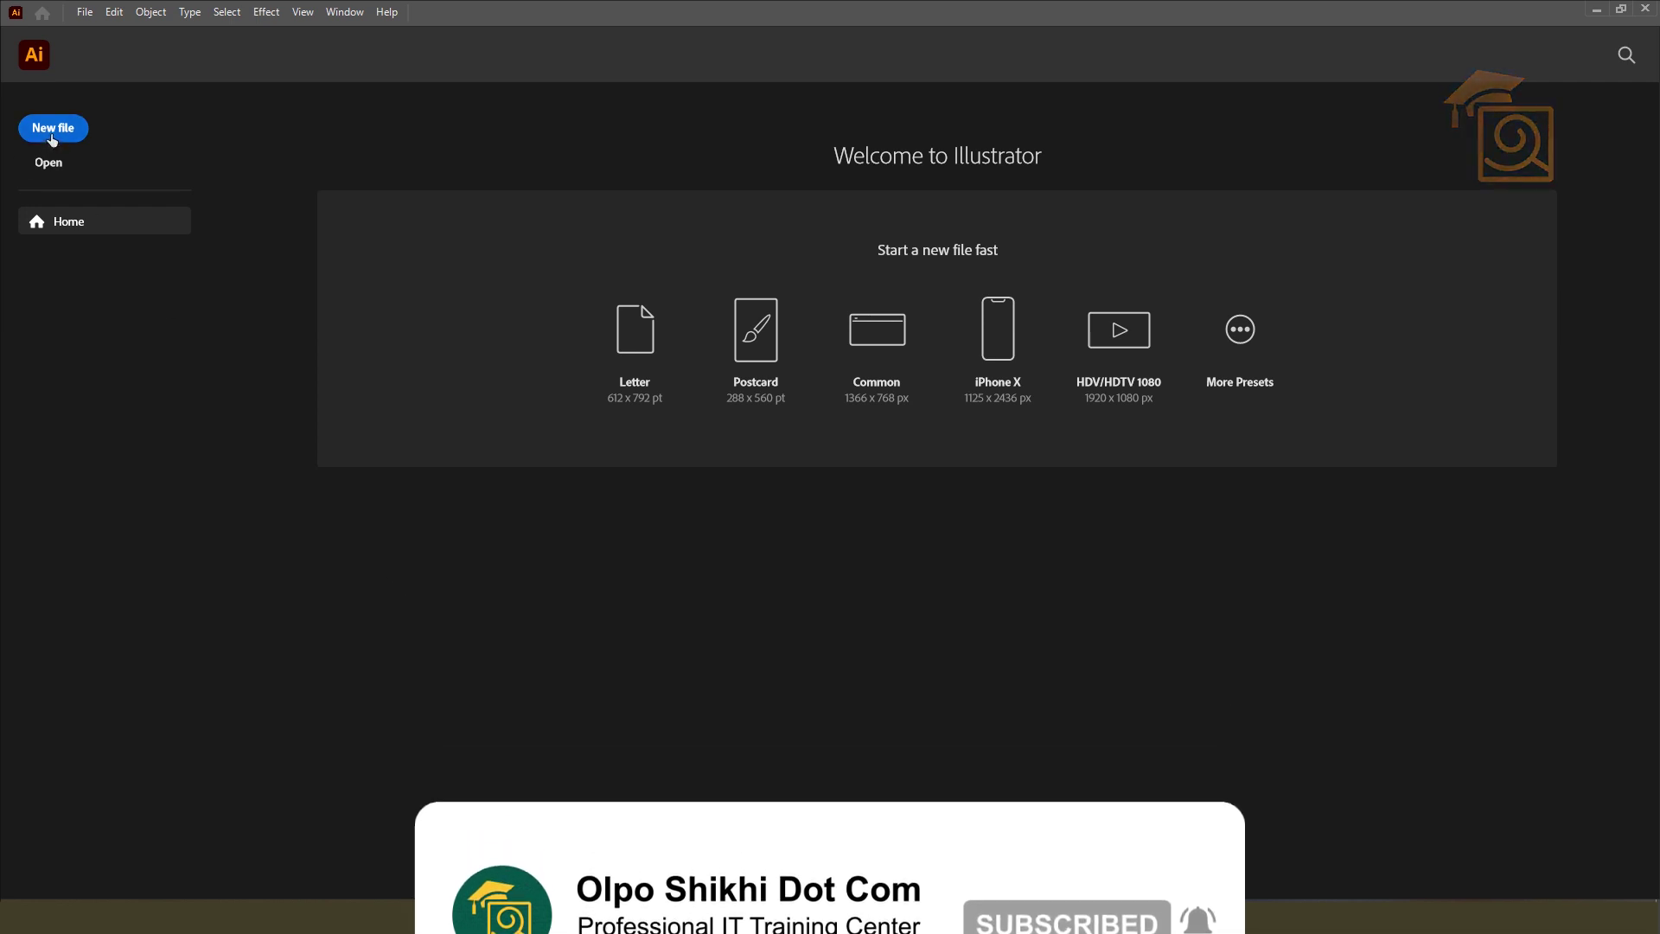
Step: Open the New Document settings from the File menu, showing recent presets such as Letter
{"action": "left_click", "coordinate": [78, 18]}
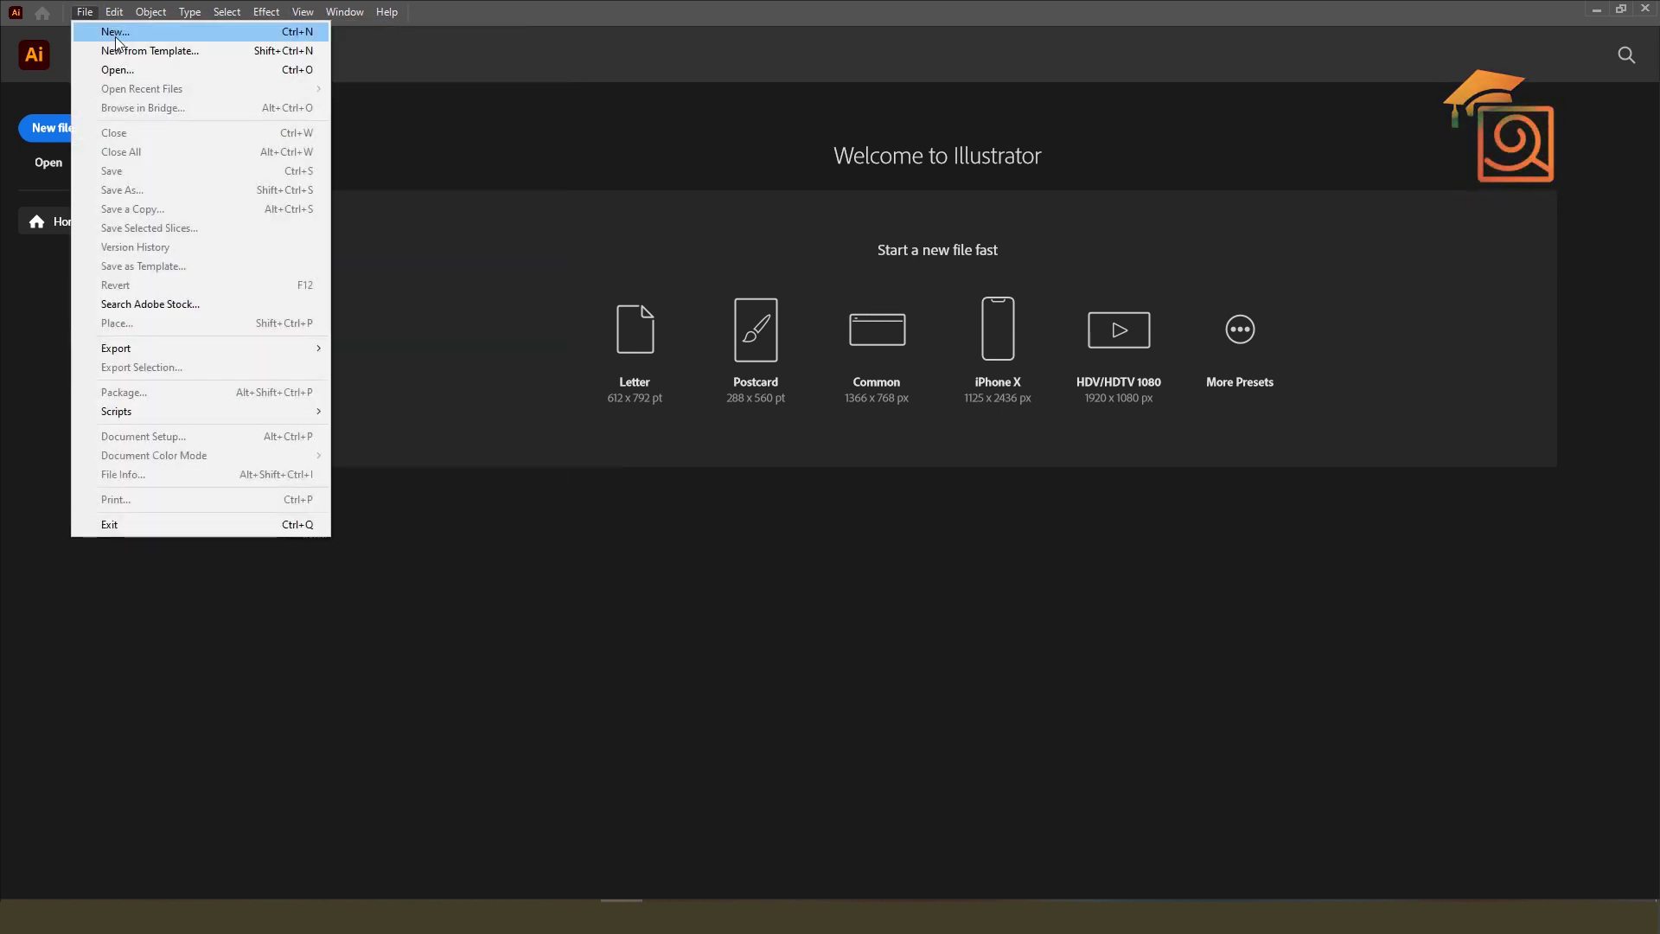
{"action": "left_click", "coordinate": [1241, 338]}
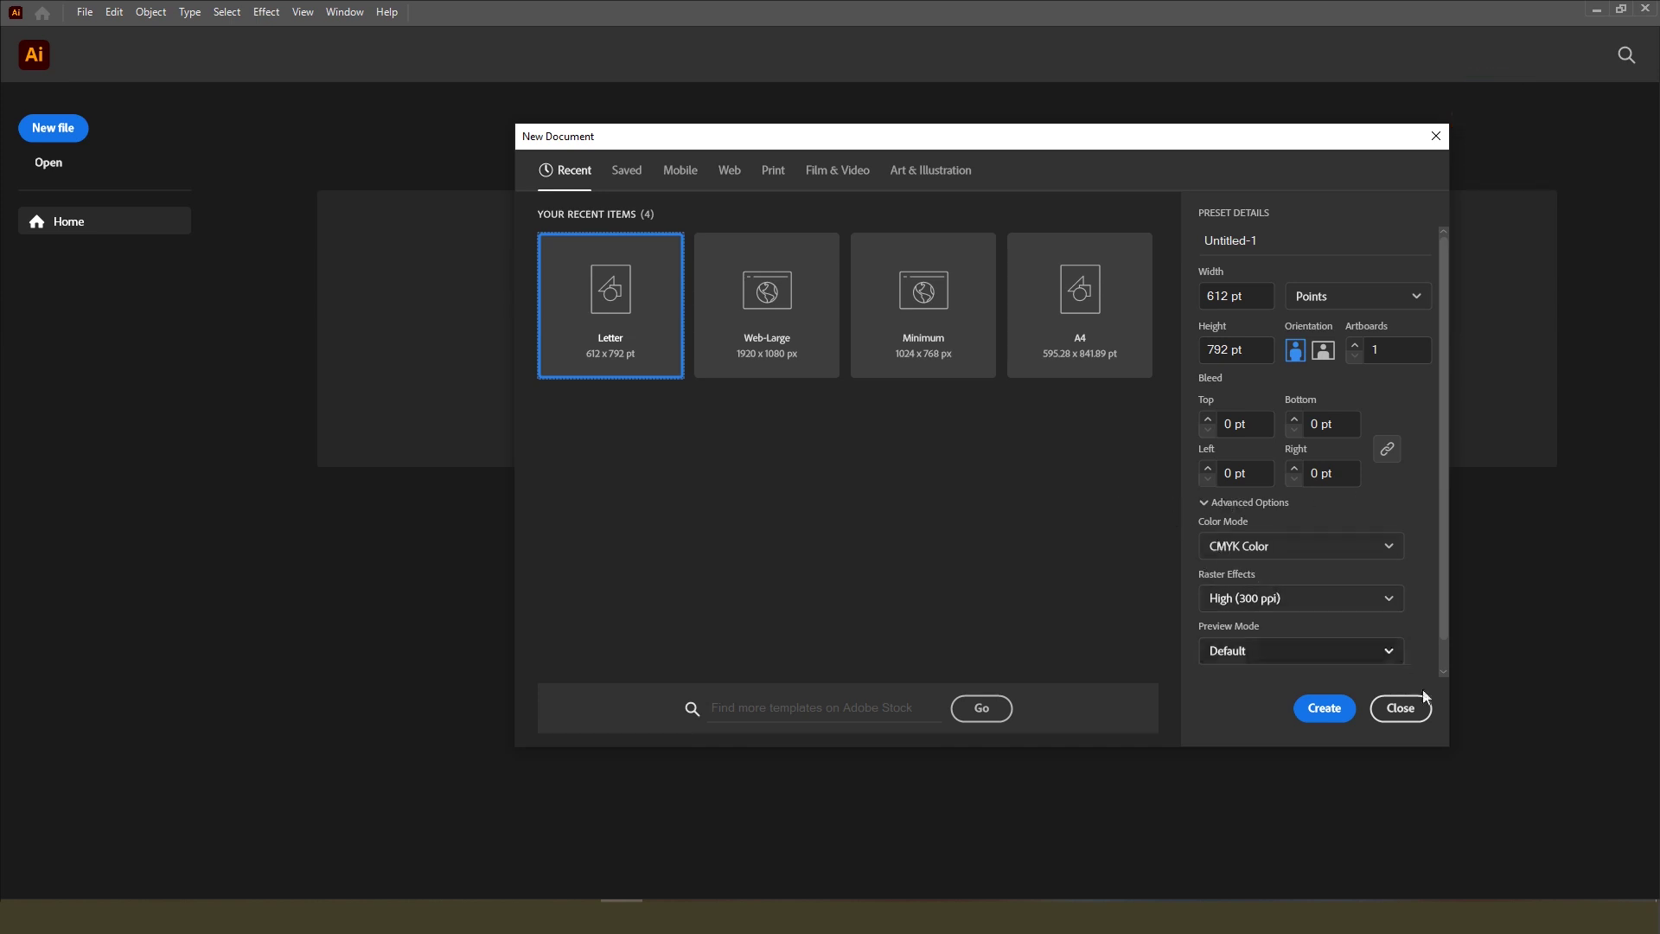
{"action": "left_click", "coordinate": [1400, 708]}
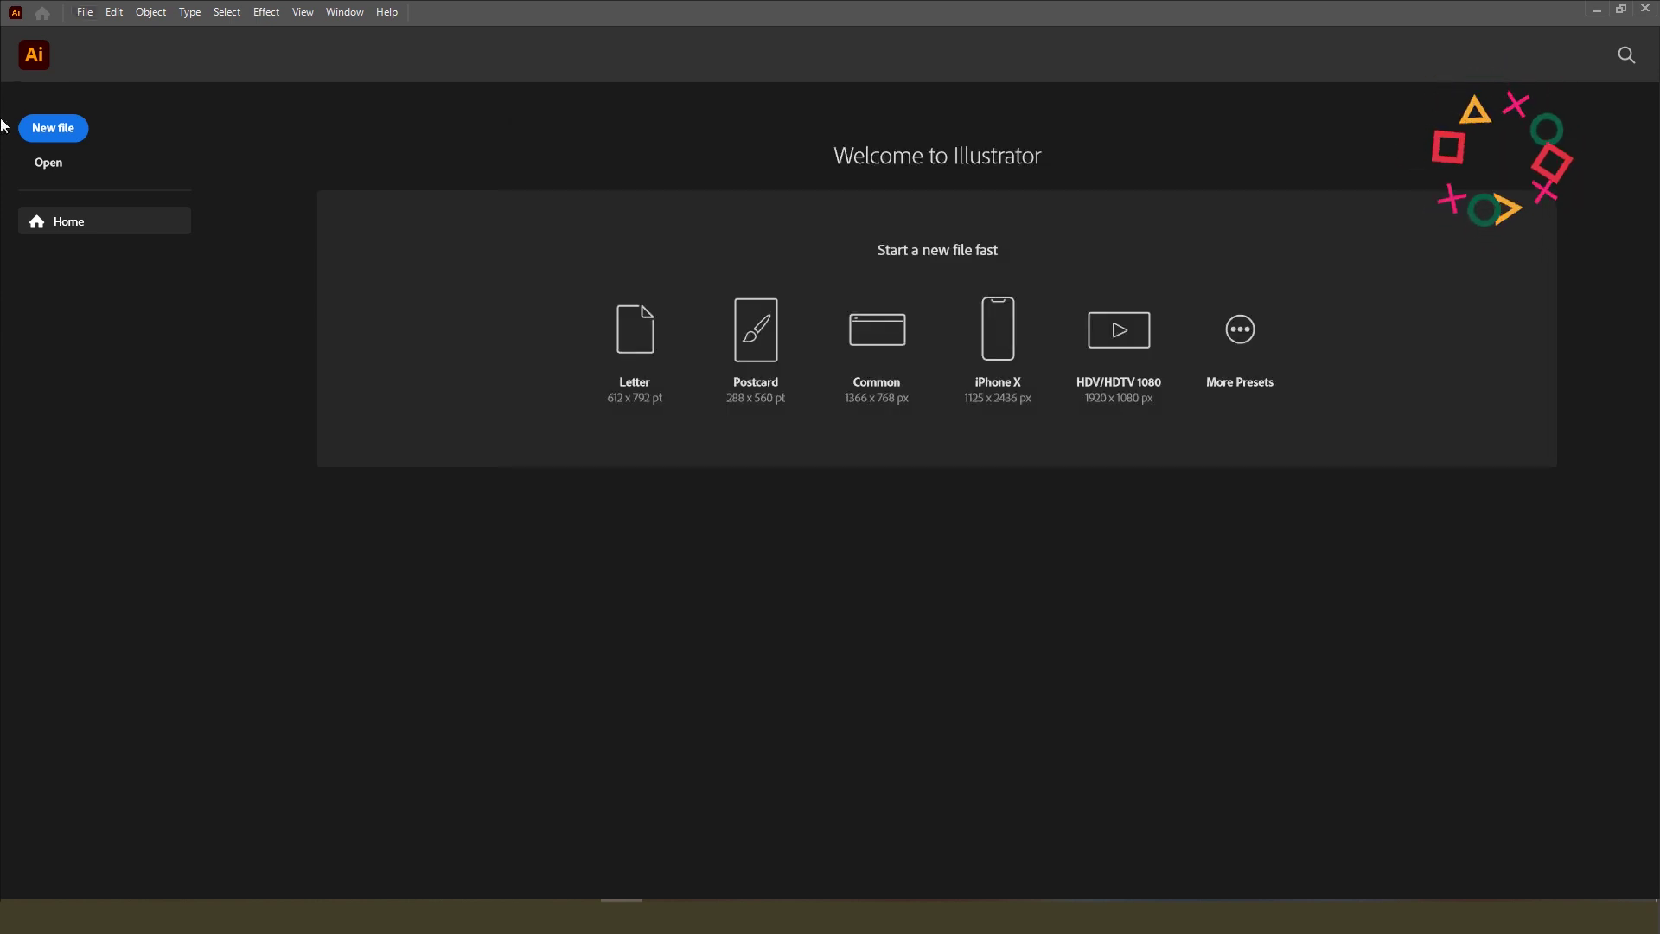
{"action": "left_click", "coordinate": [69, 134]}
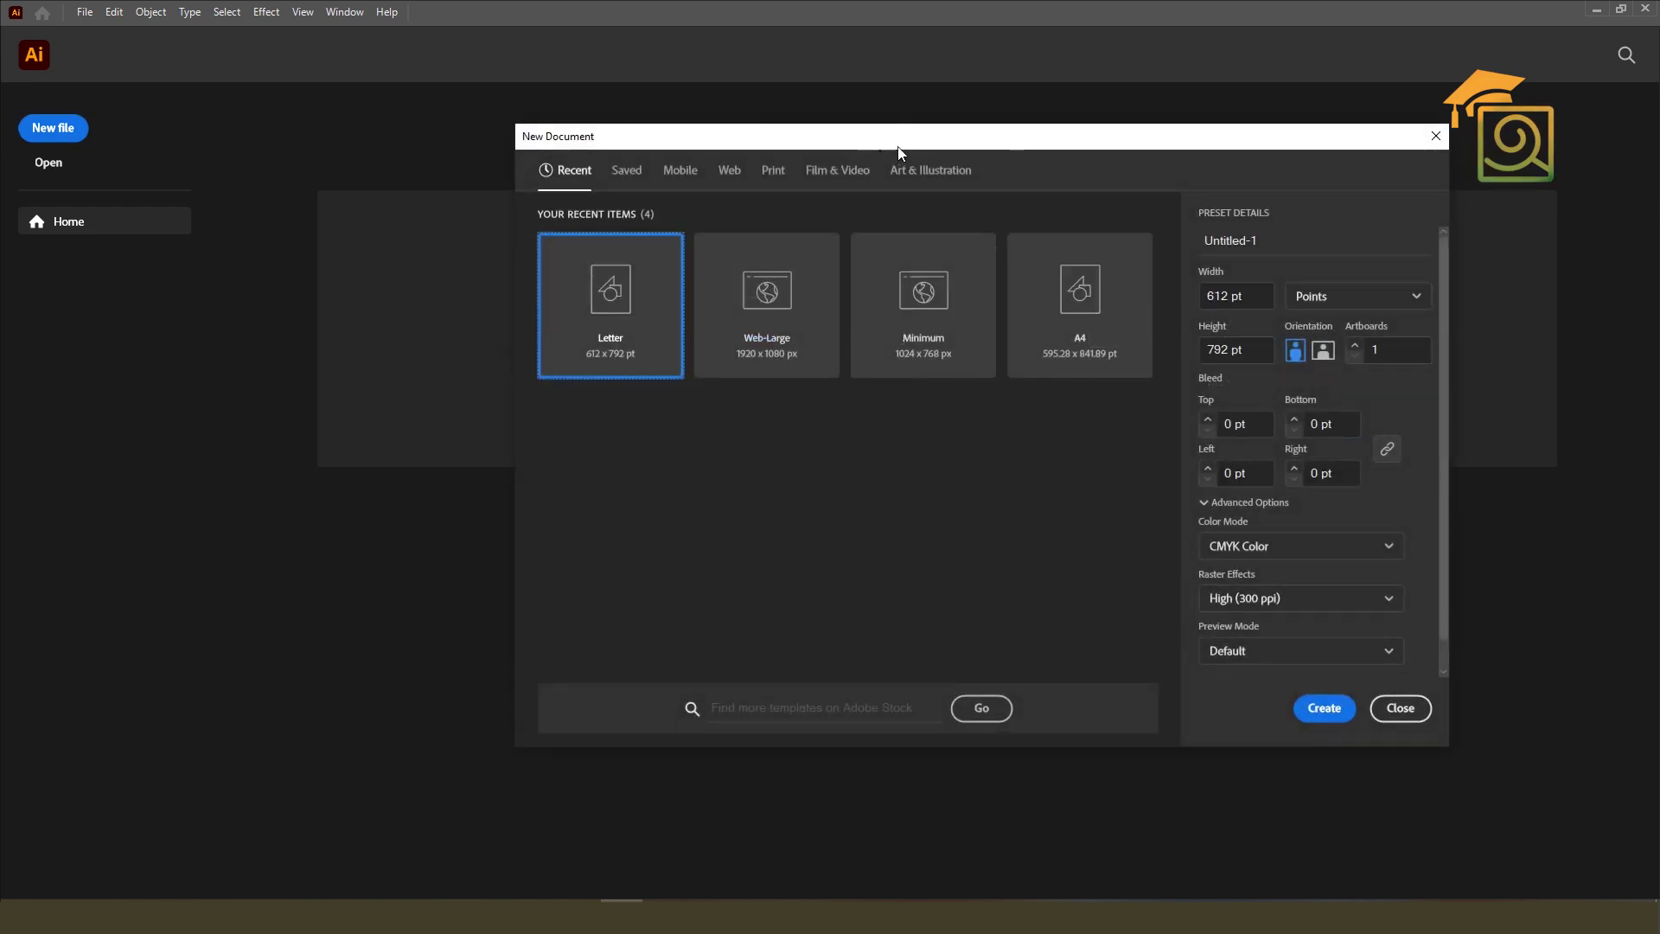
{"action": "left_click_drag", "start_coordinate": [736, 179], "coordinate": [752, 169]}
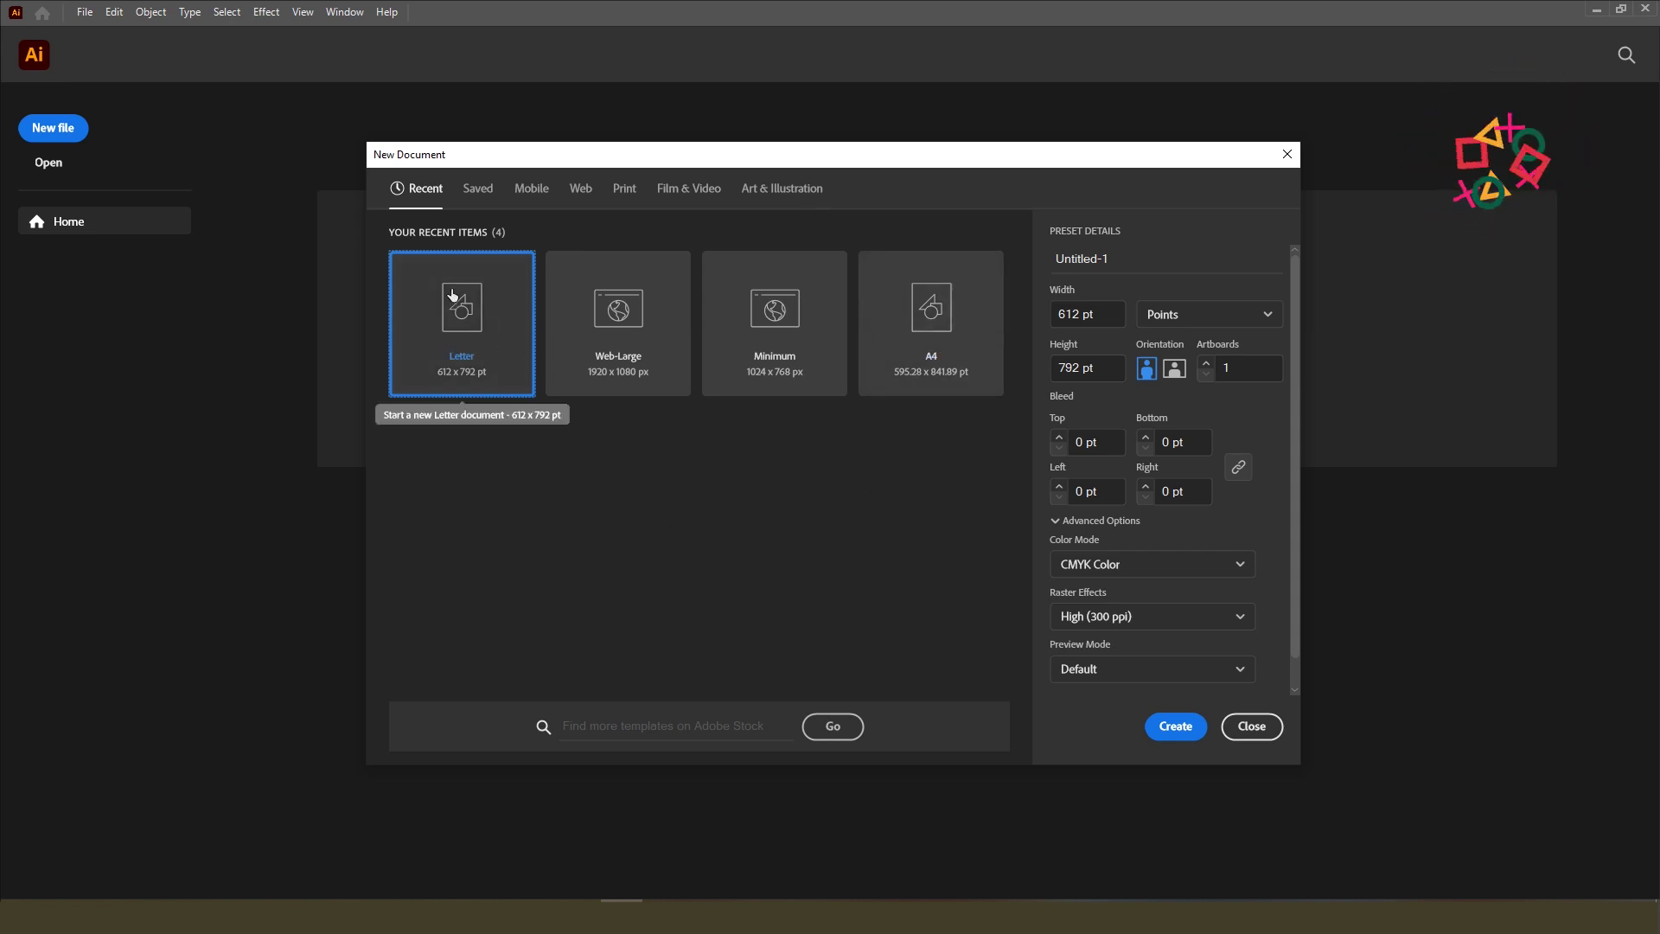
Step: Browse the Saved, Mobile and Web preset categories
{"action": "left_click", "coordinate": [474, 196]}
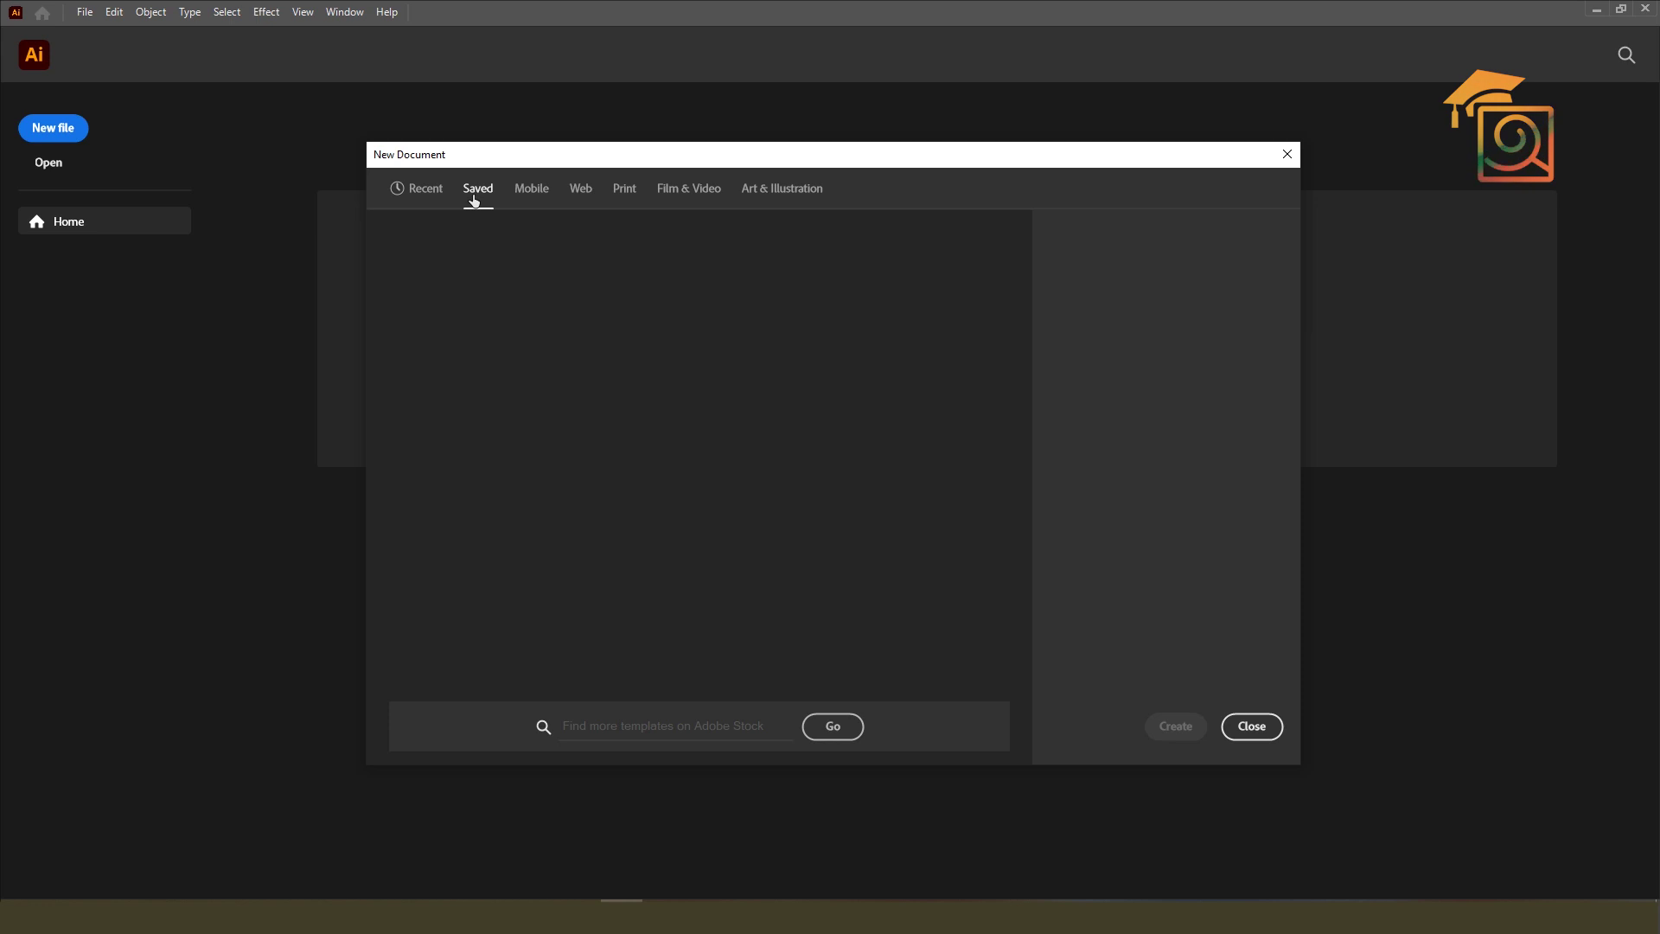
{"action": "left_click", "coordinate": [526, 192]}
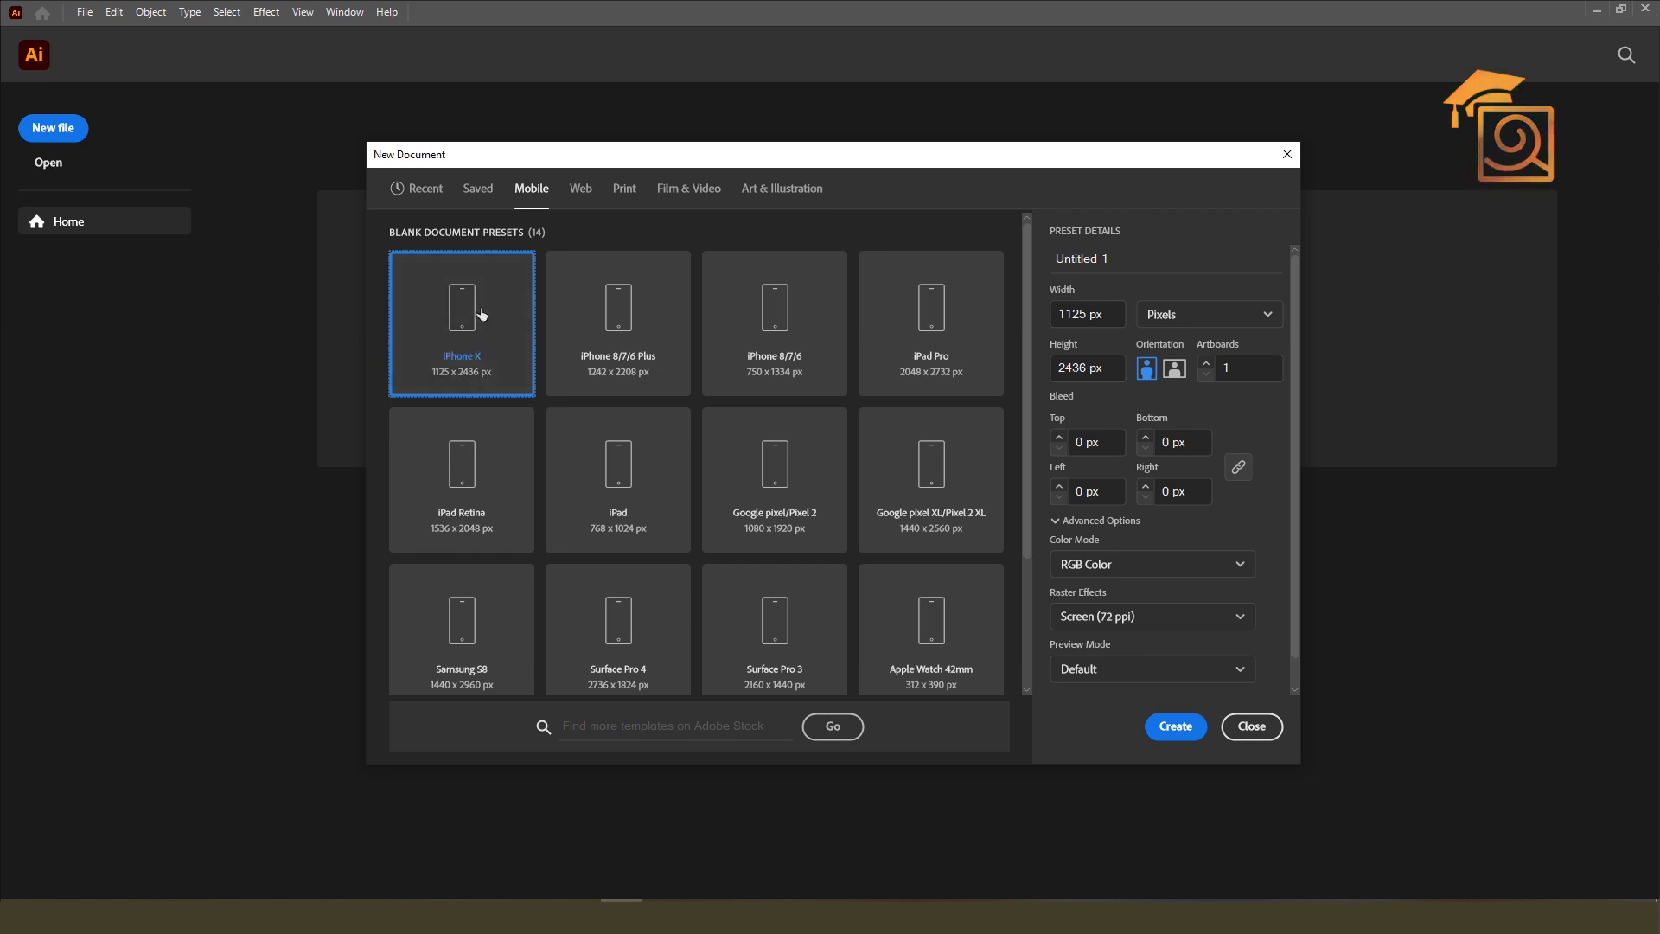
{"action": "scroll", "coordinate": [488, 537], "scroll_direction": "down", "scroll_amount": 2}
{"action": "scroll", "coordinate": [487, 542], "scroll_direction": "up", "scroll_amount": 3}
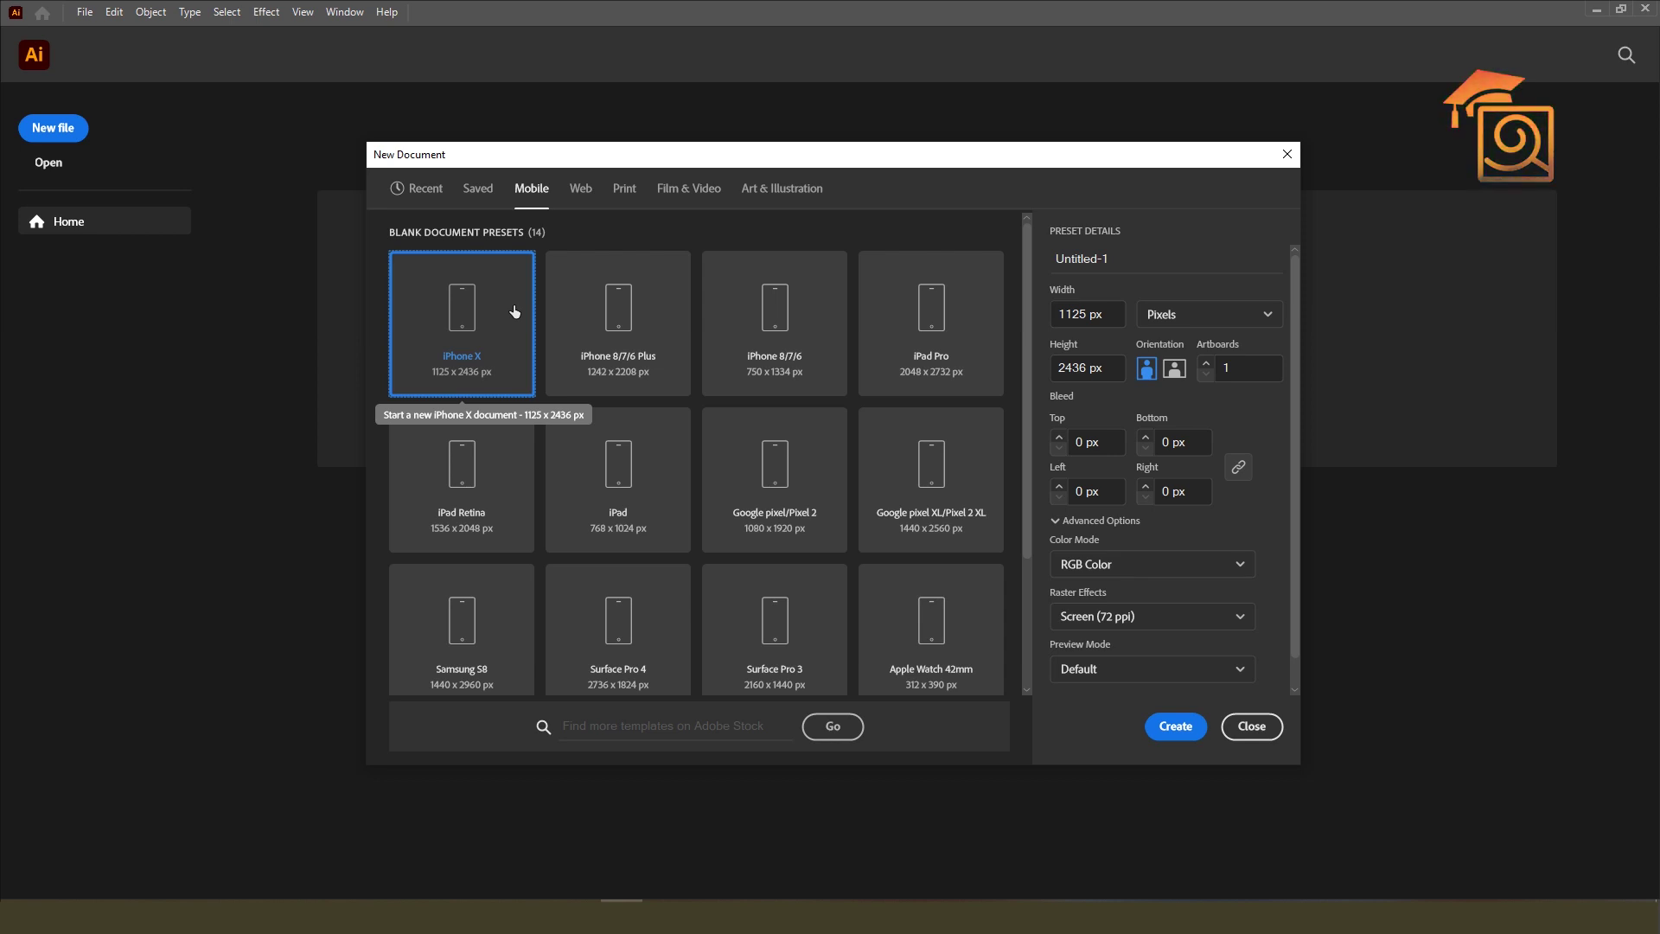
{"action": "left_click", "coordinate": [577, 192]}
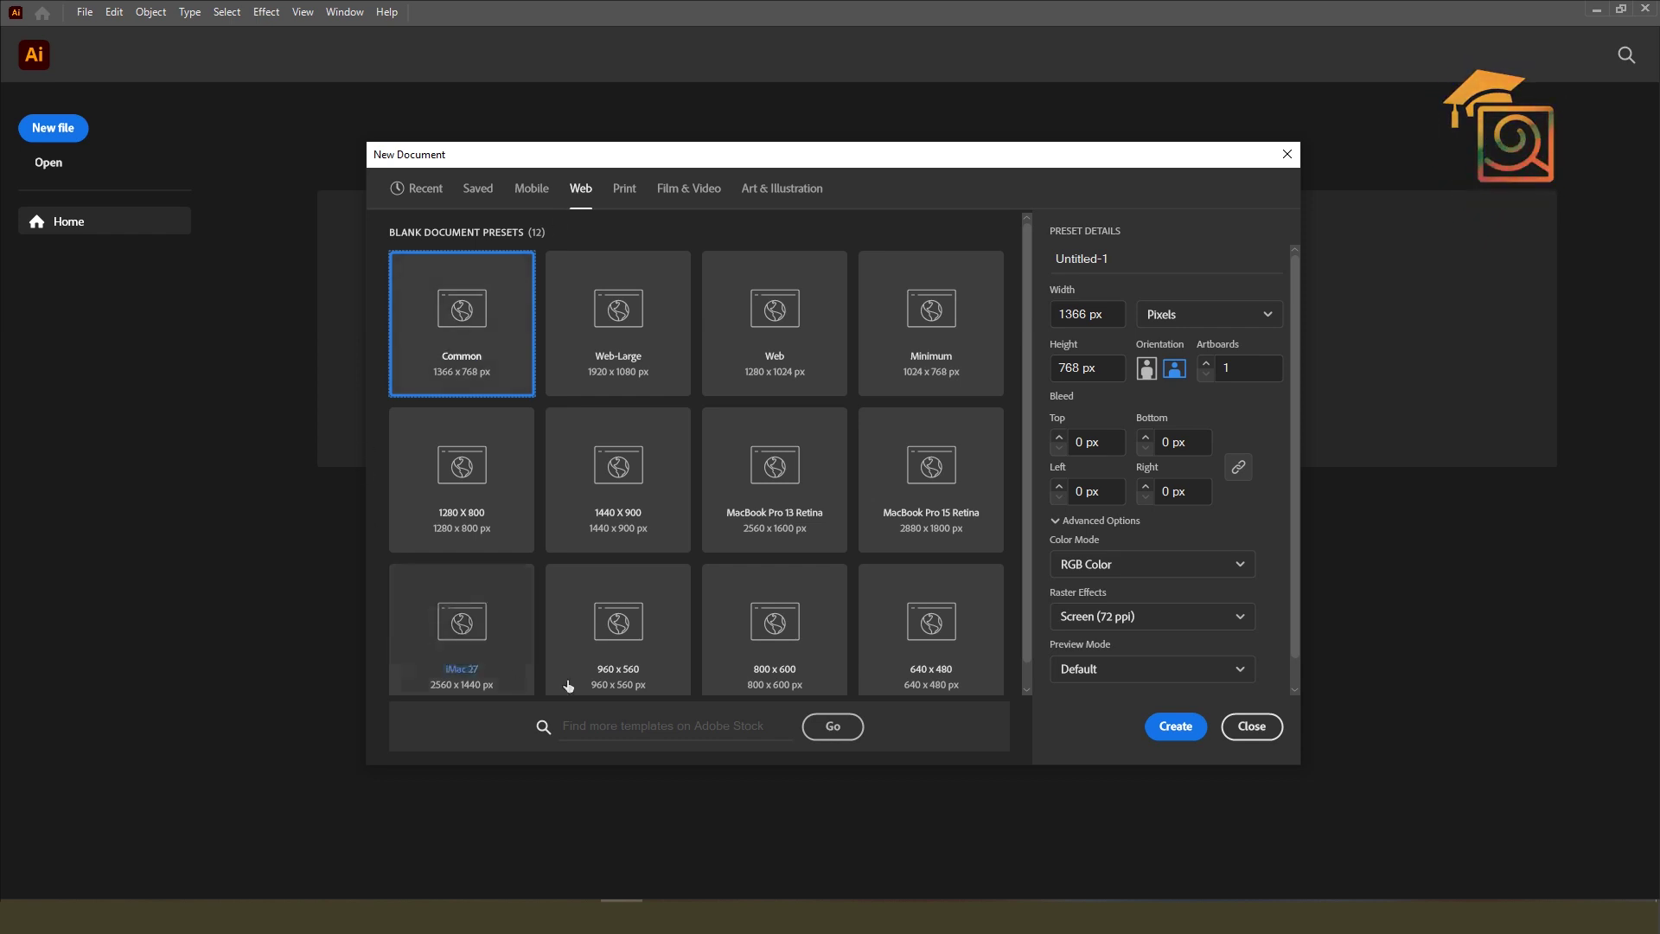
{"action": "scroll", "coordinate": [719, 532], "scroll_direction": "down", "scroll_amount": 1}
{"action": "scroll", "coordinate": [811, 491], "scroll_direction": "up", "scroll_amount": 1}
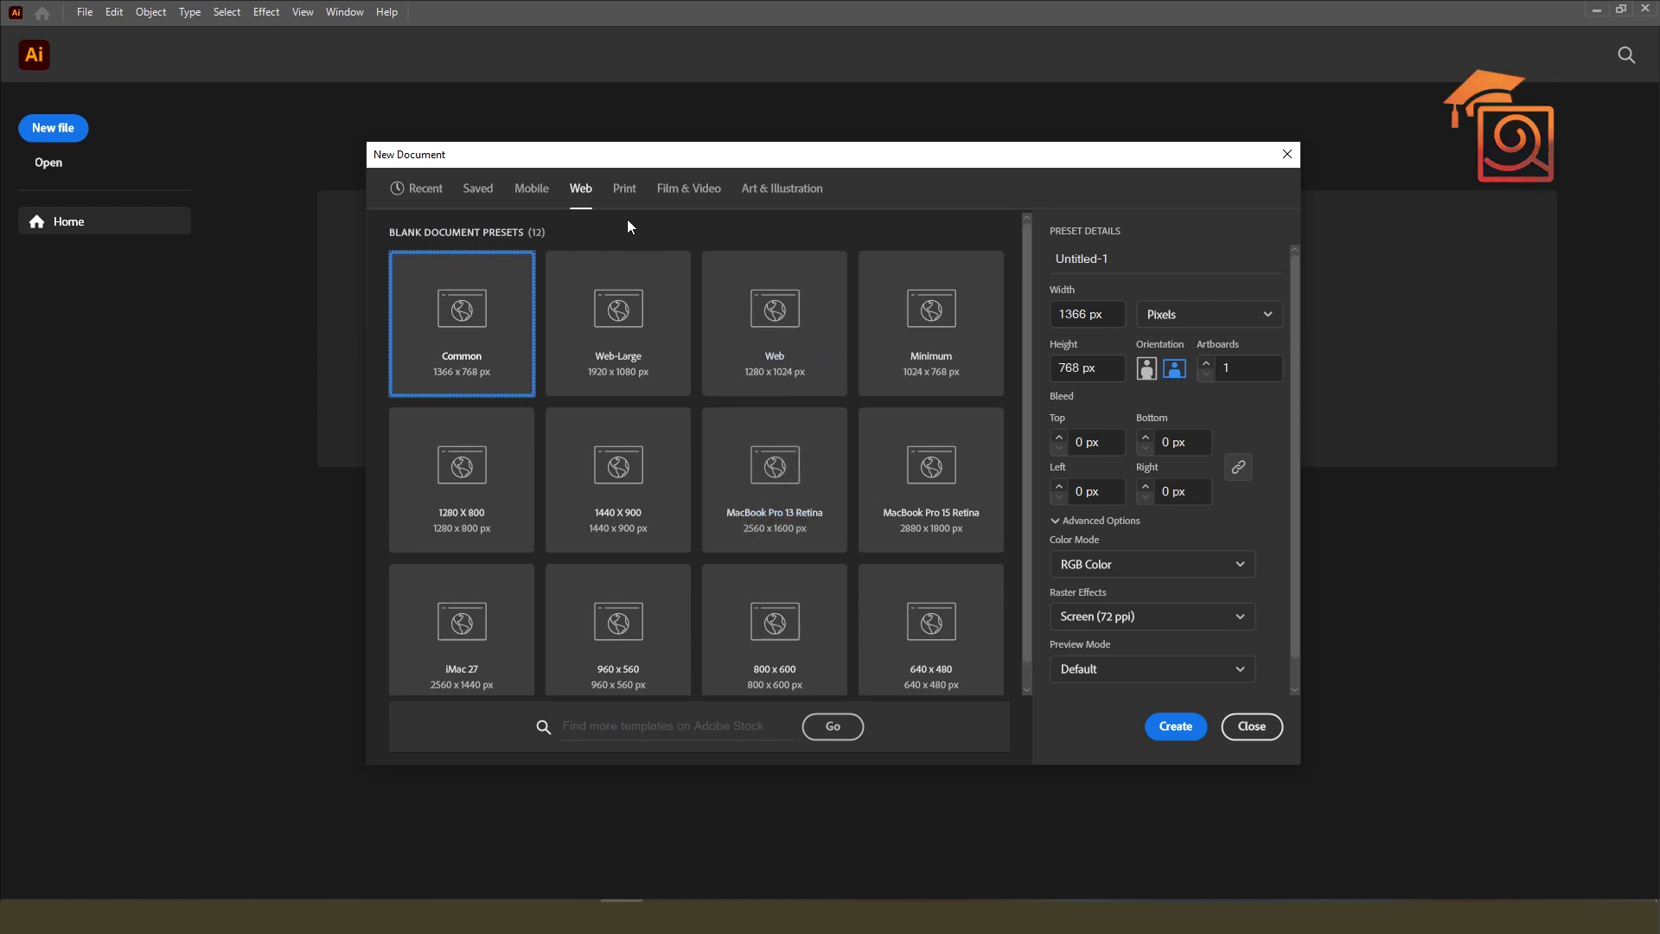
Step: Browse Print and Film & Video, then pick the Art & Illustration Poster preset (1296 × 1728 pt)
{"action": "left_click", "coordinate": [626, 194]}
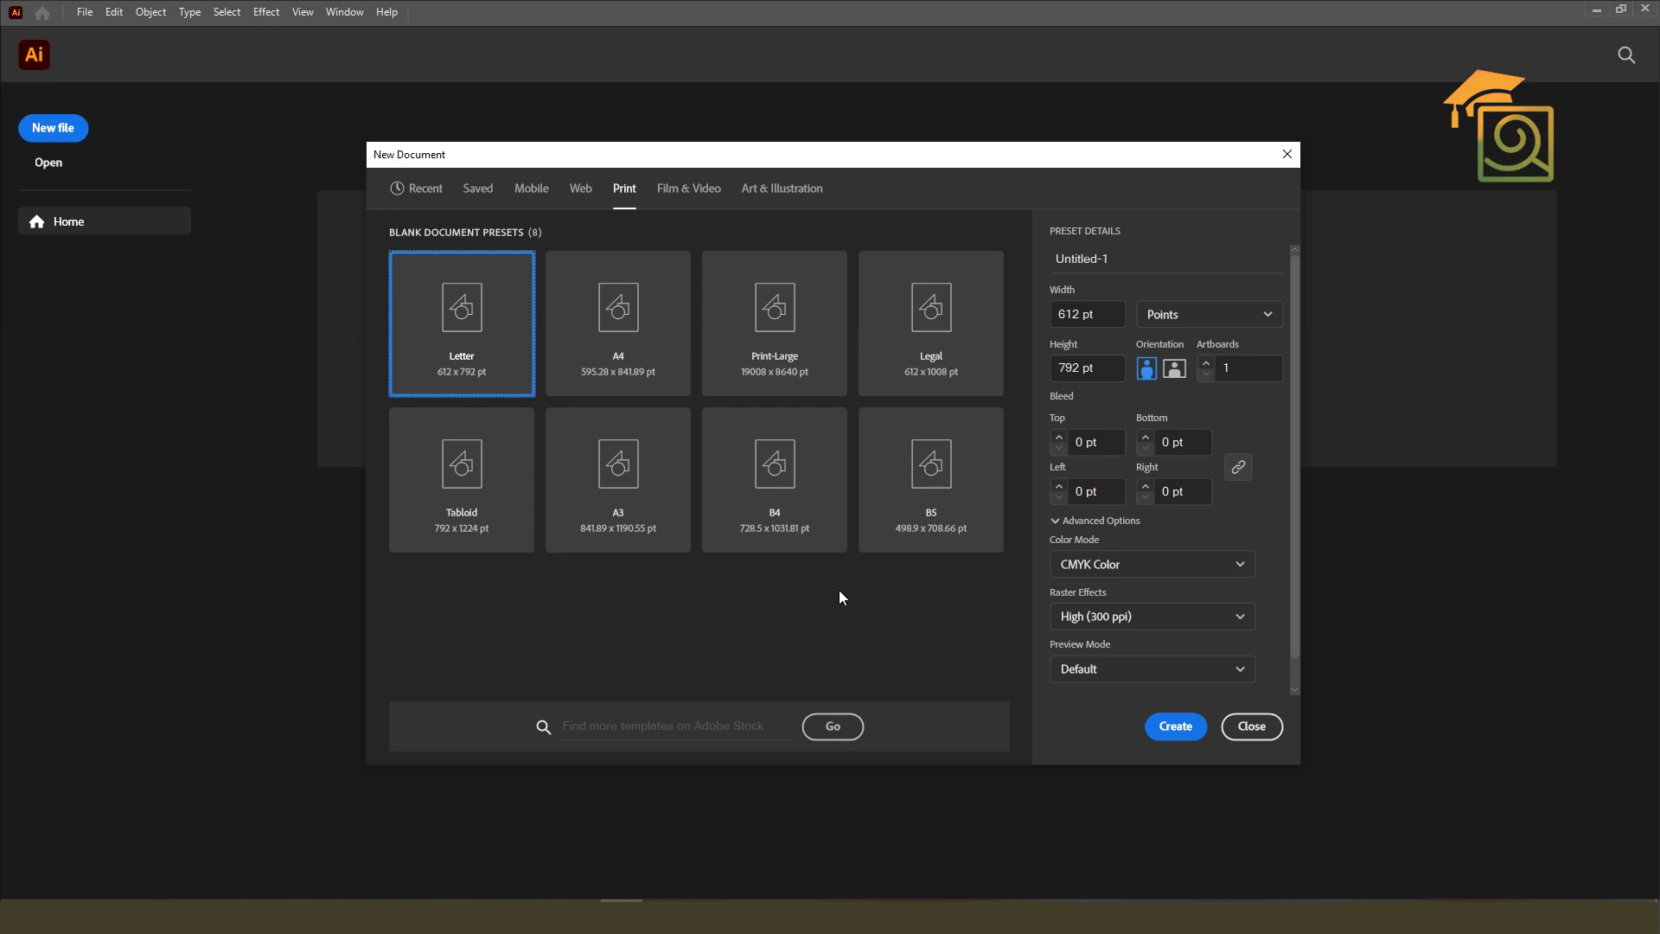
{"action": "left_click", "coordinate": [685, 191]}
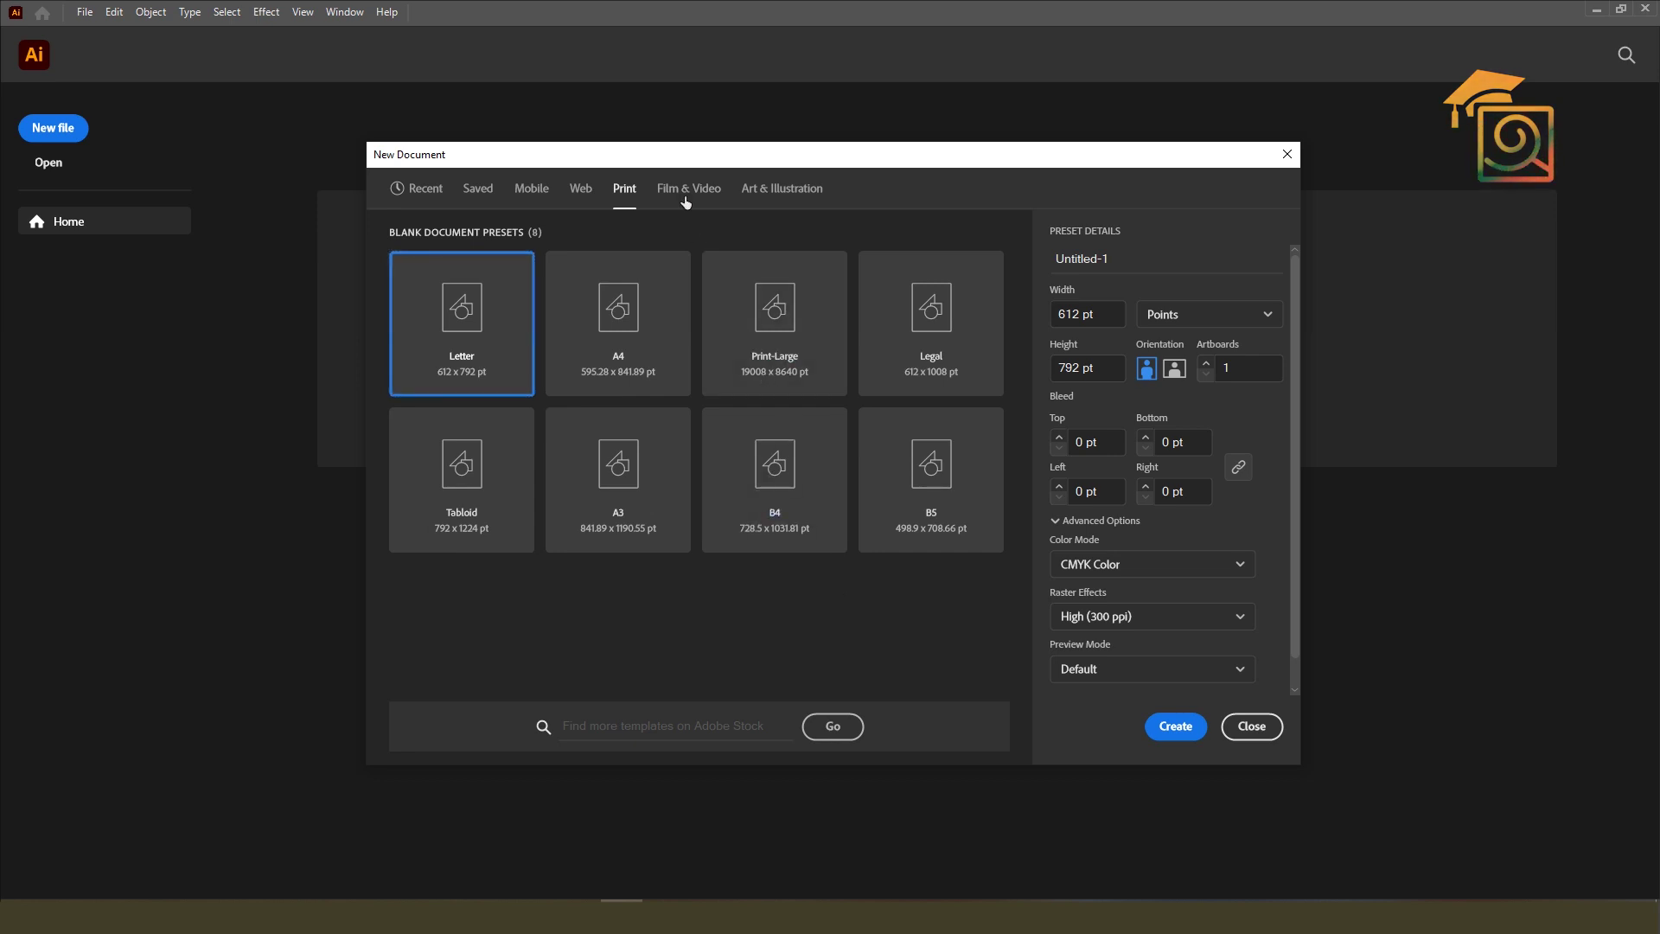
{"action": "left_click", "coordinate": [774, 190]}
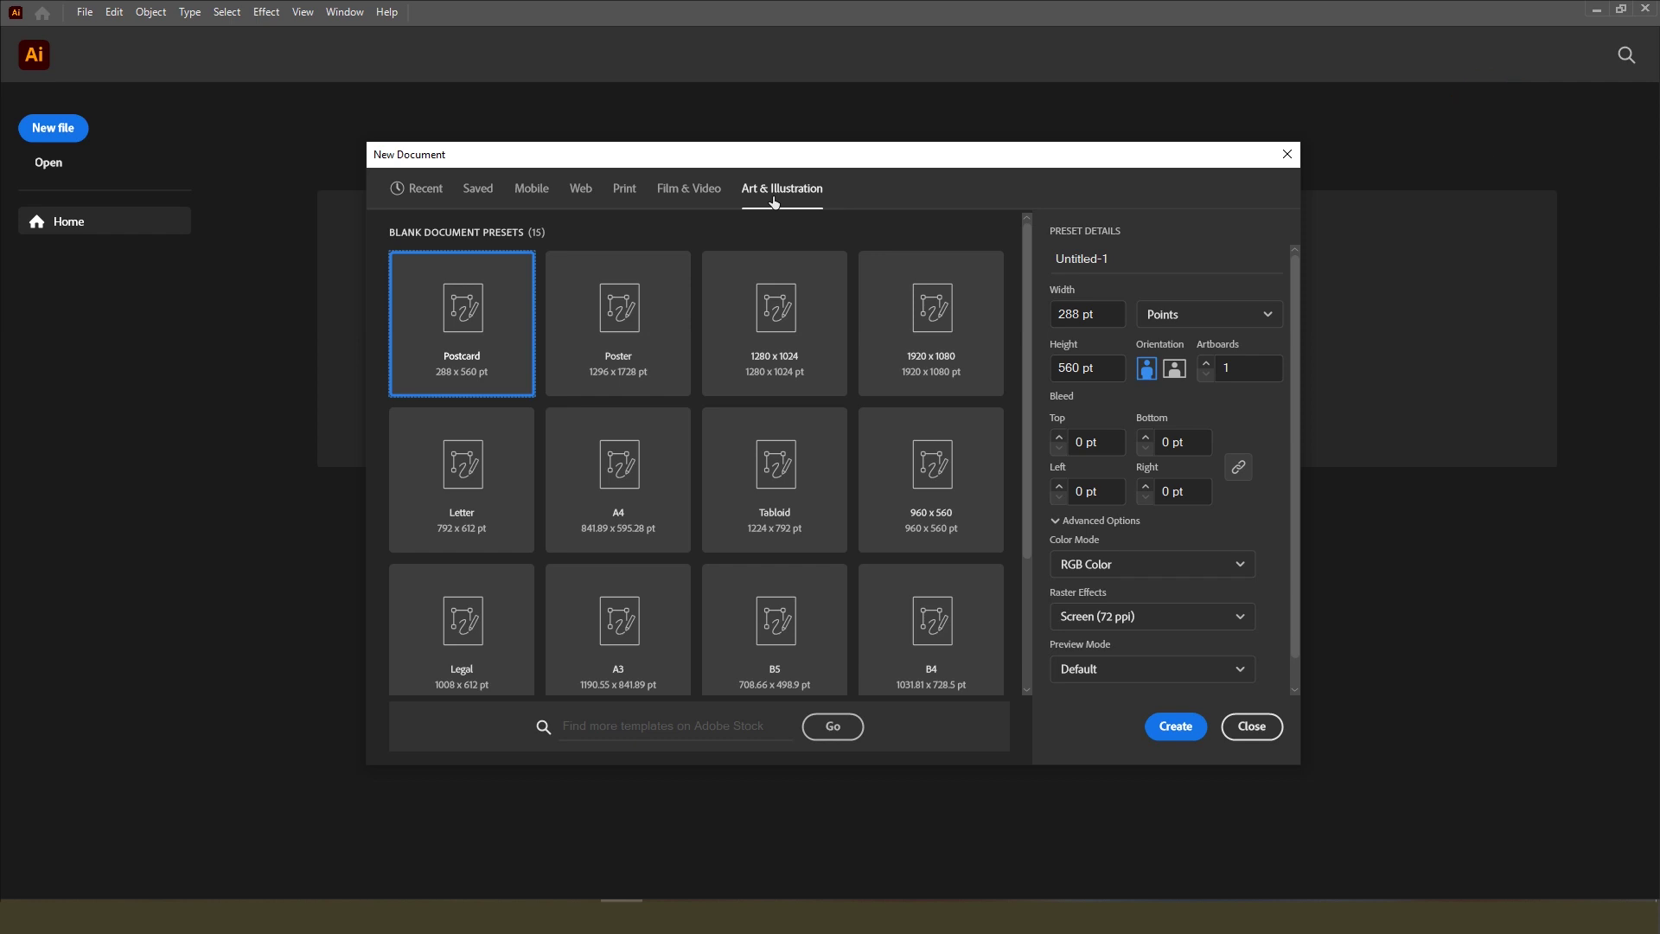
{"action": "left_click", "coordinate": [613, 343]}
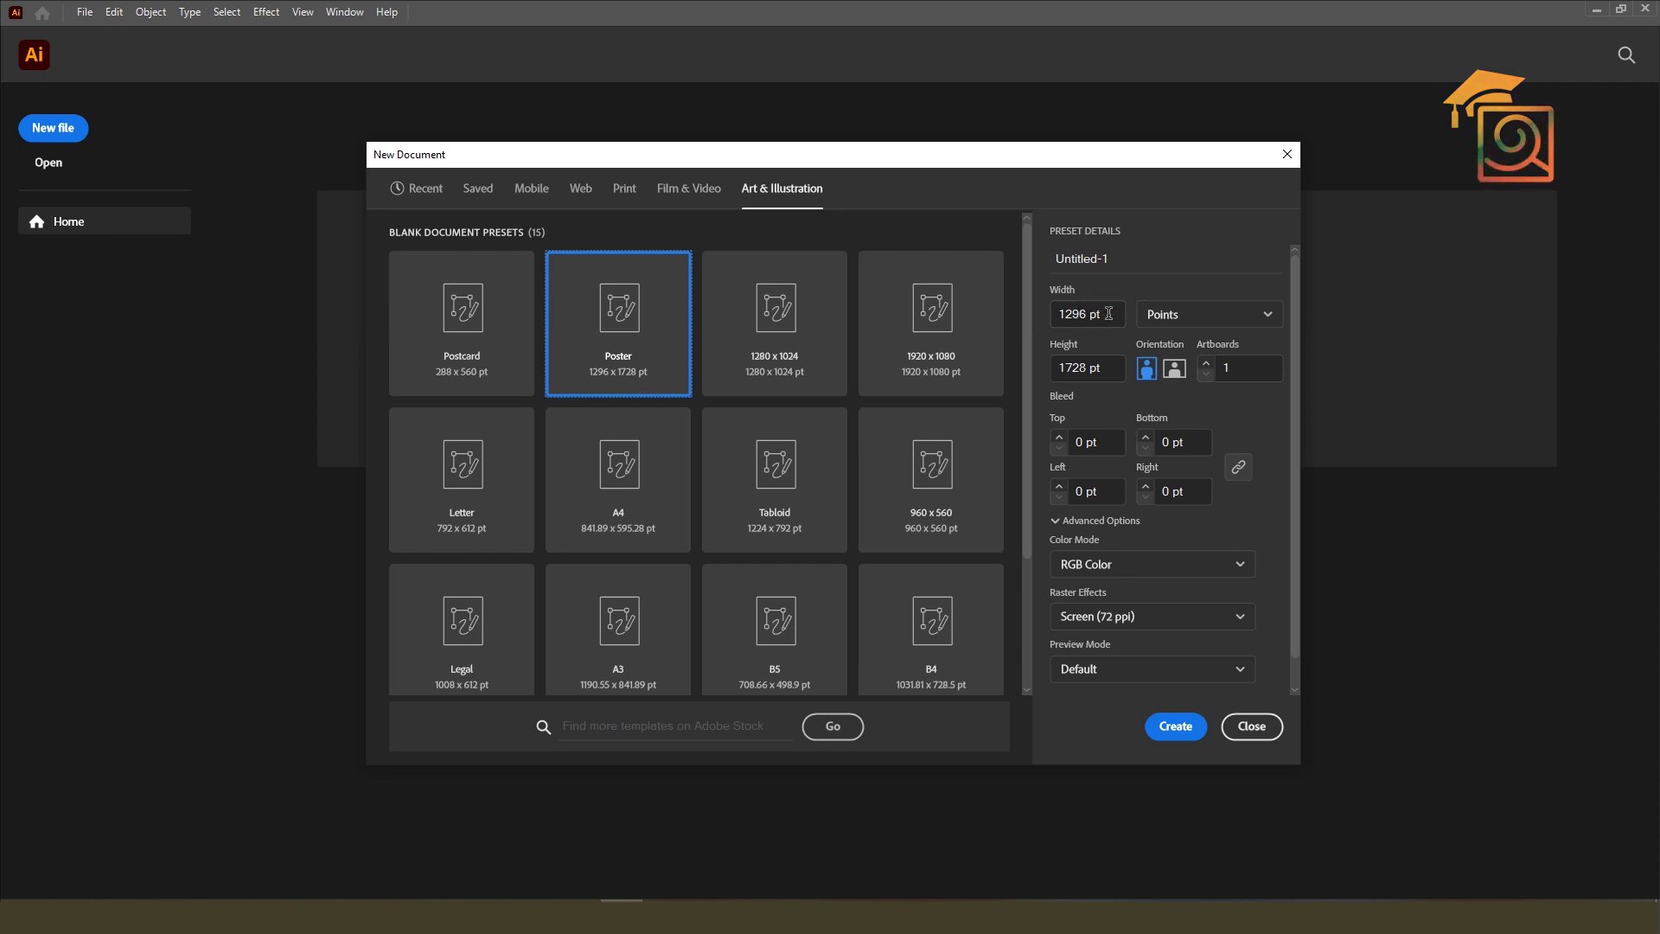
Step: Try the A4 and Legal presets, then choose the B5 print preset (498.9 × 708.66 pt)
{"action": "left_click", "coordinate": [612, 473]}
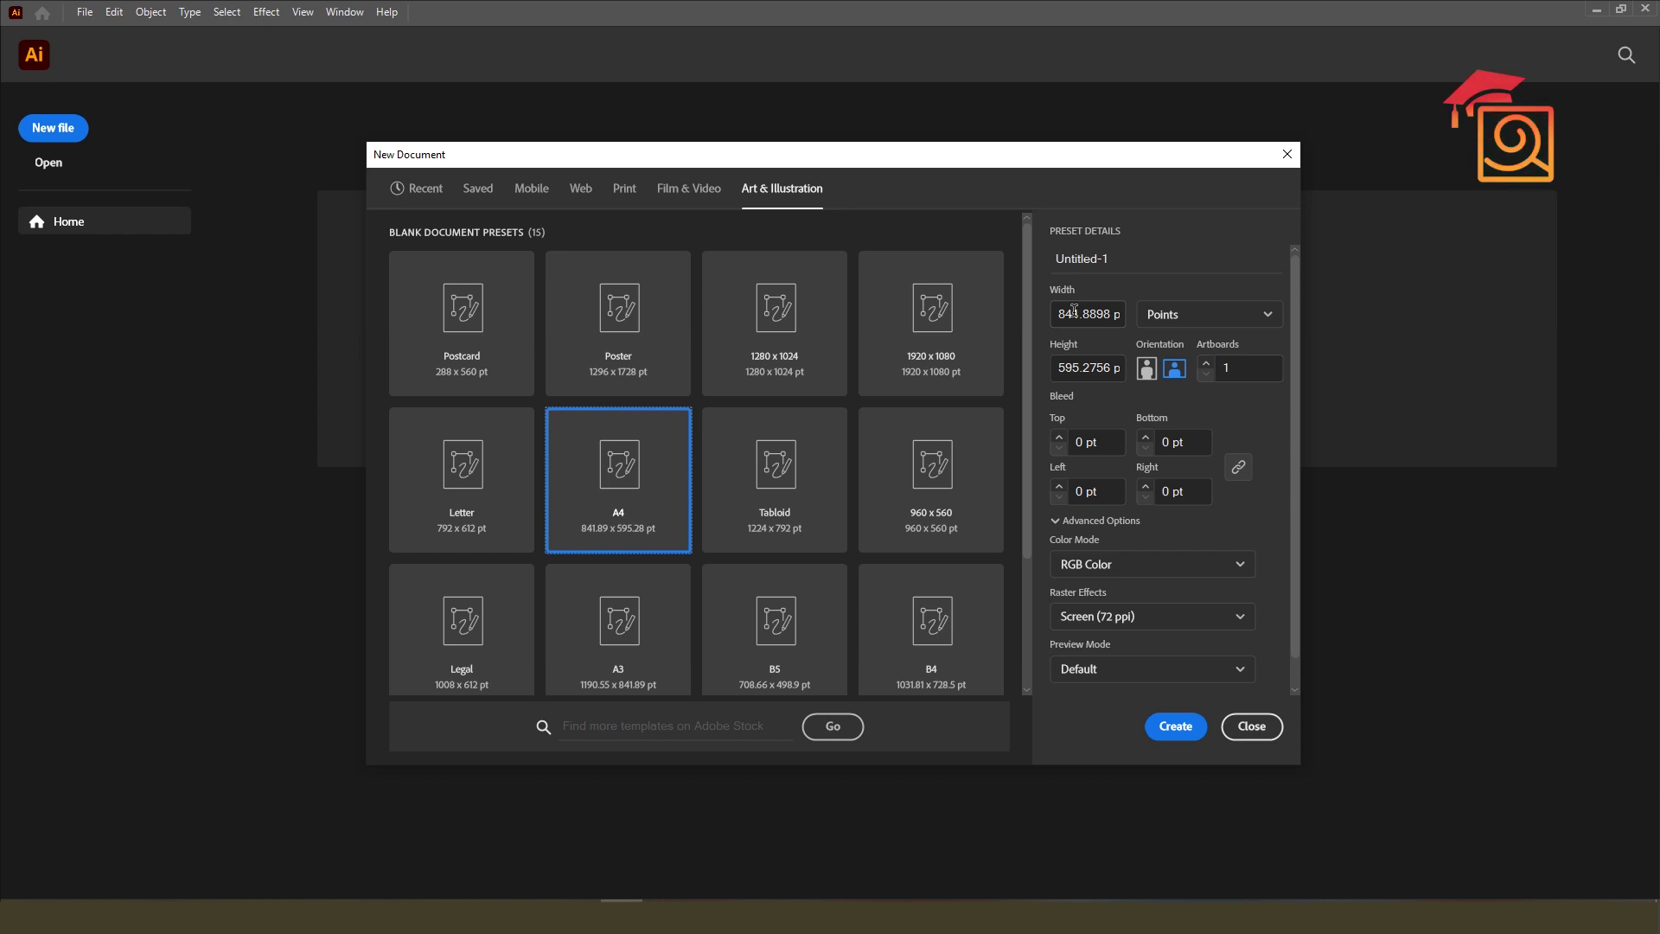
{"action": "left_click", "coordinate": [621, 190]}
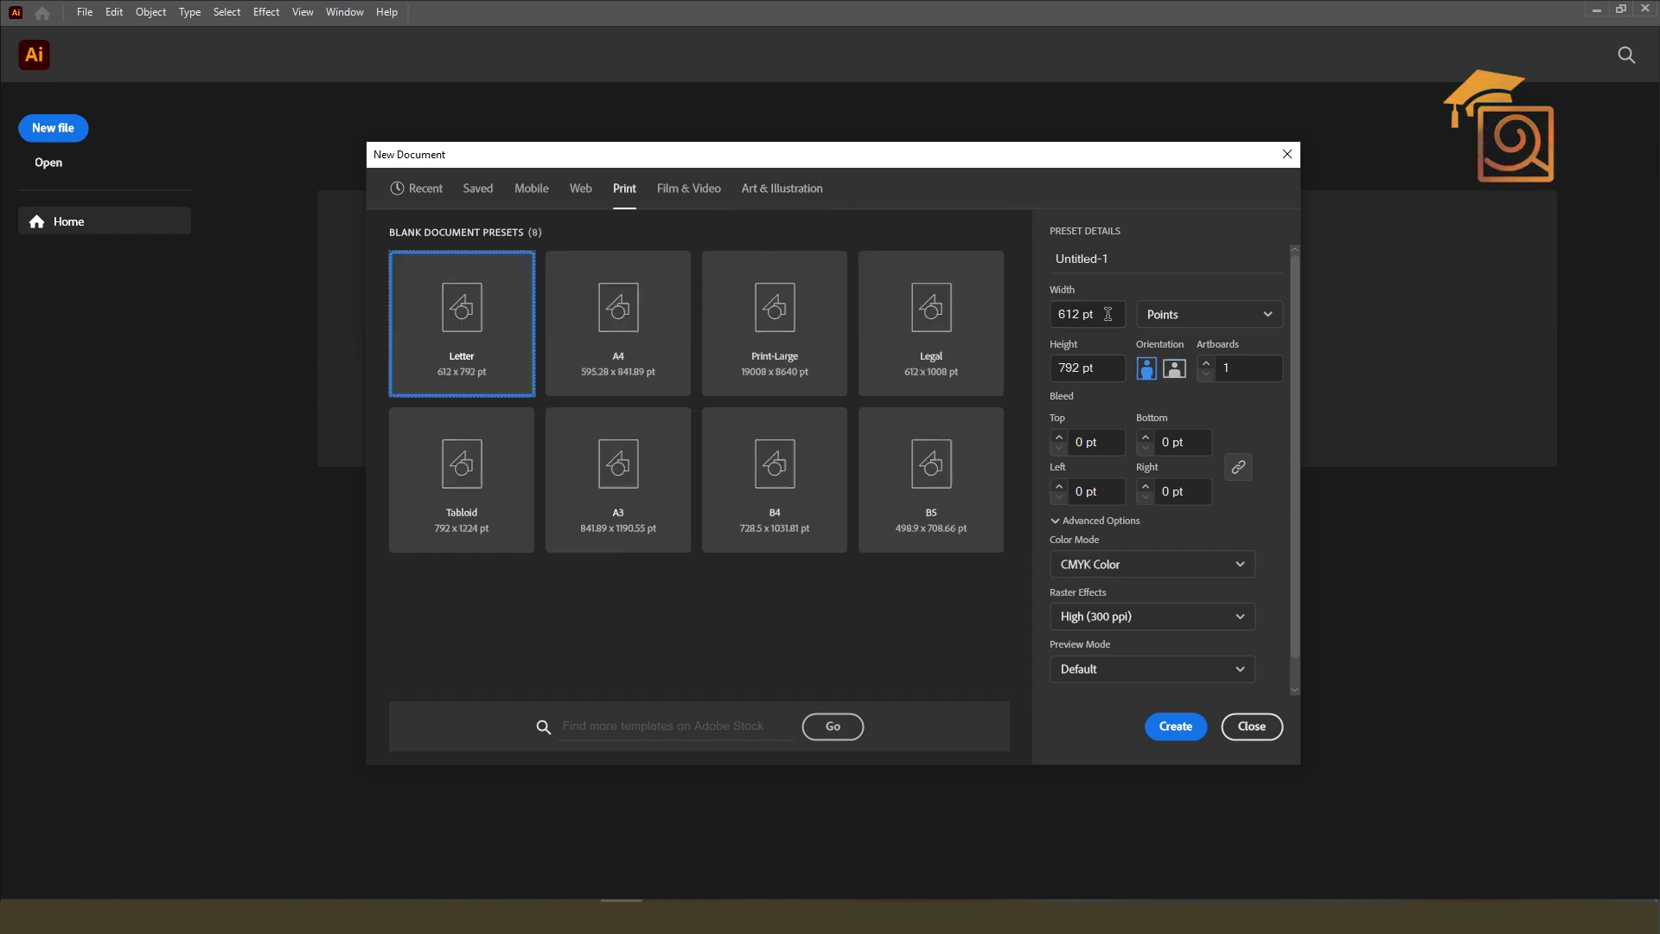
{"action": "left_click", "coordinate": [968, 329]}
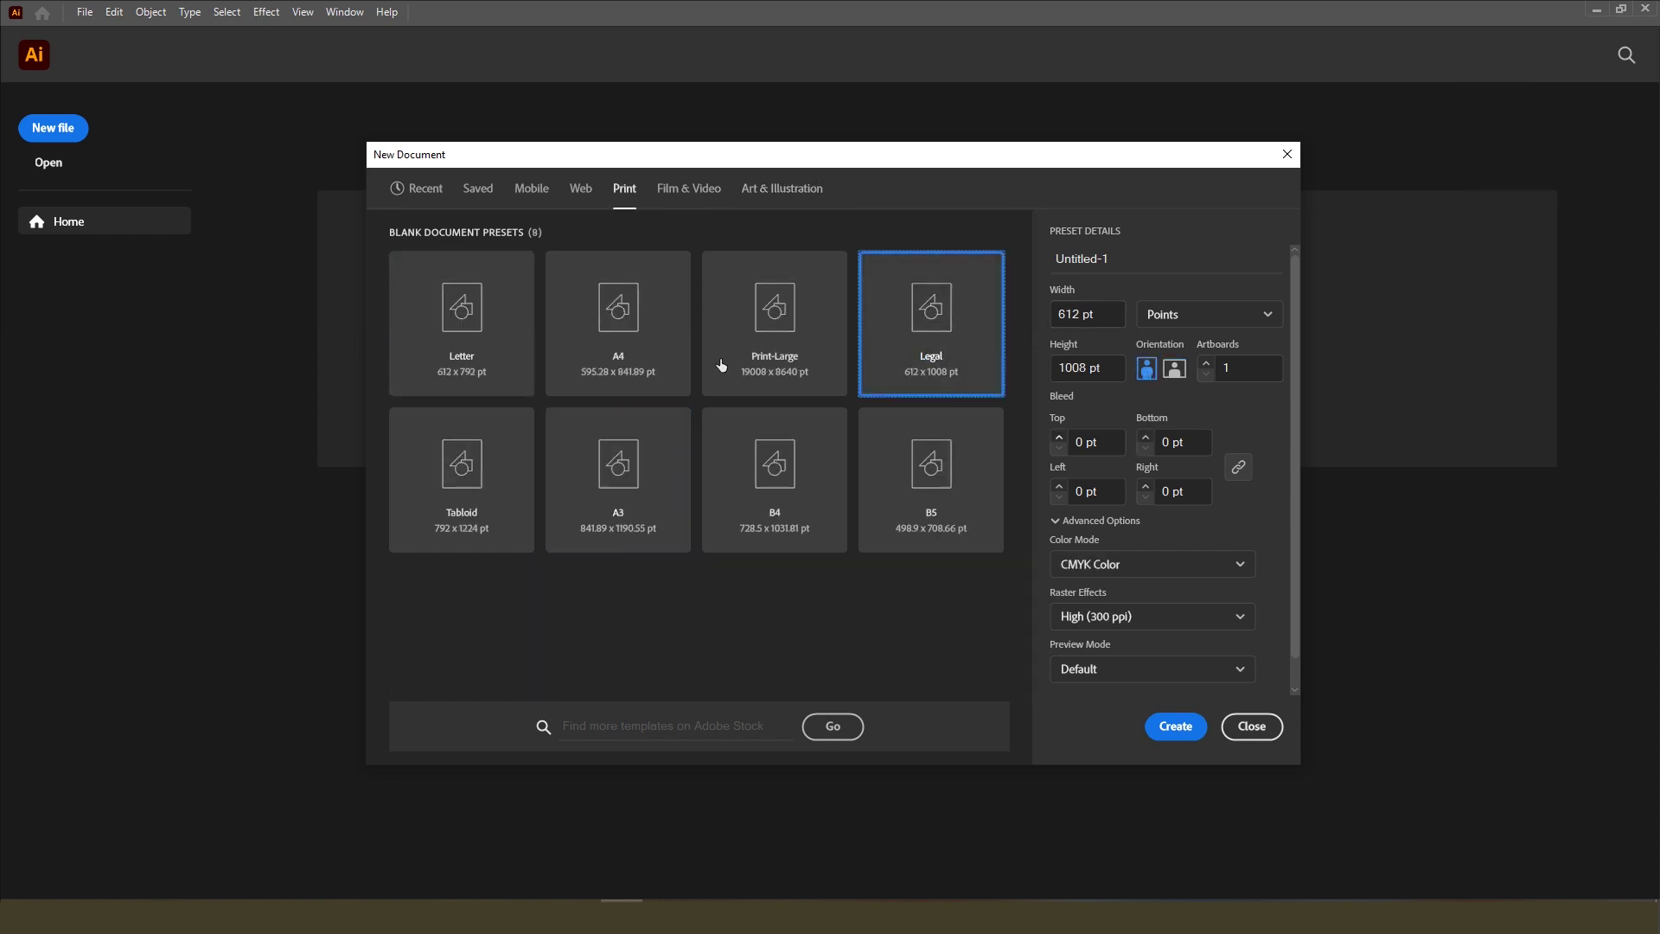
{"action": "left_click", "coordinate": [621, 346]}
{"action": "left_click", "coordinate": [931, 480]}
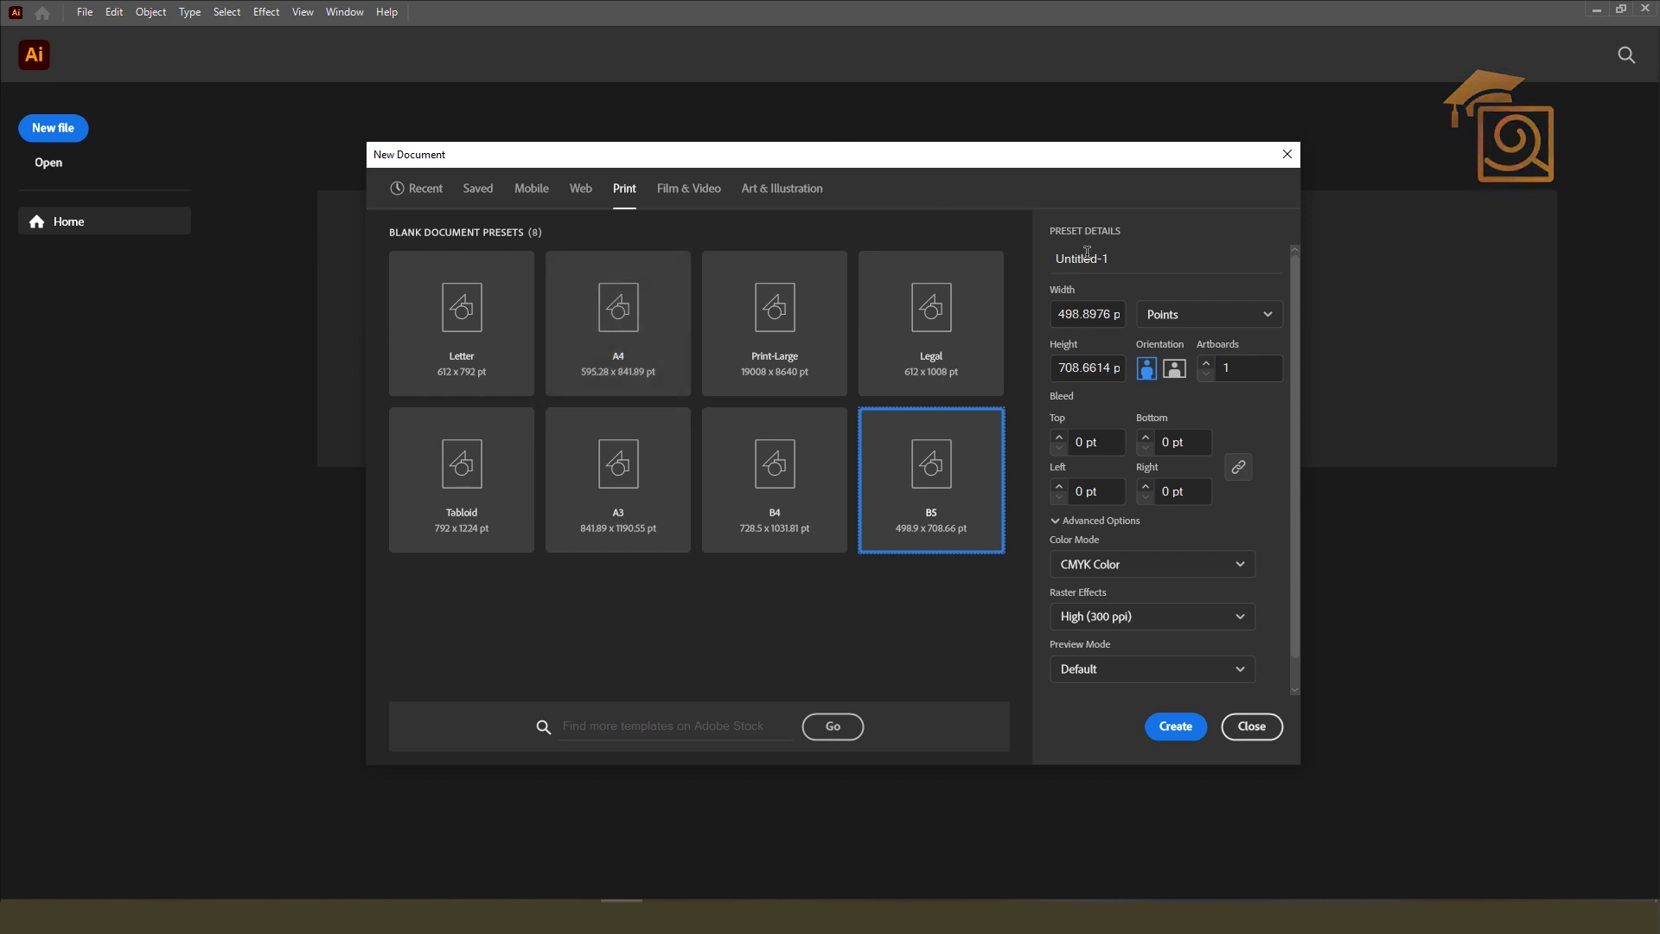
{"action": "left_click_drag", "start_coordinate": [1123, 257], "coordinate": [995, 247]}
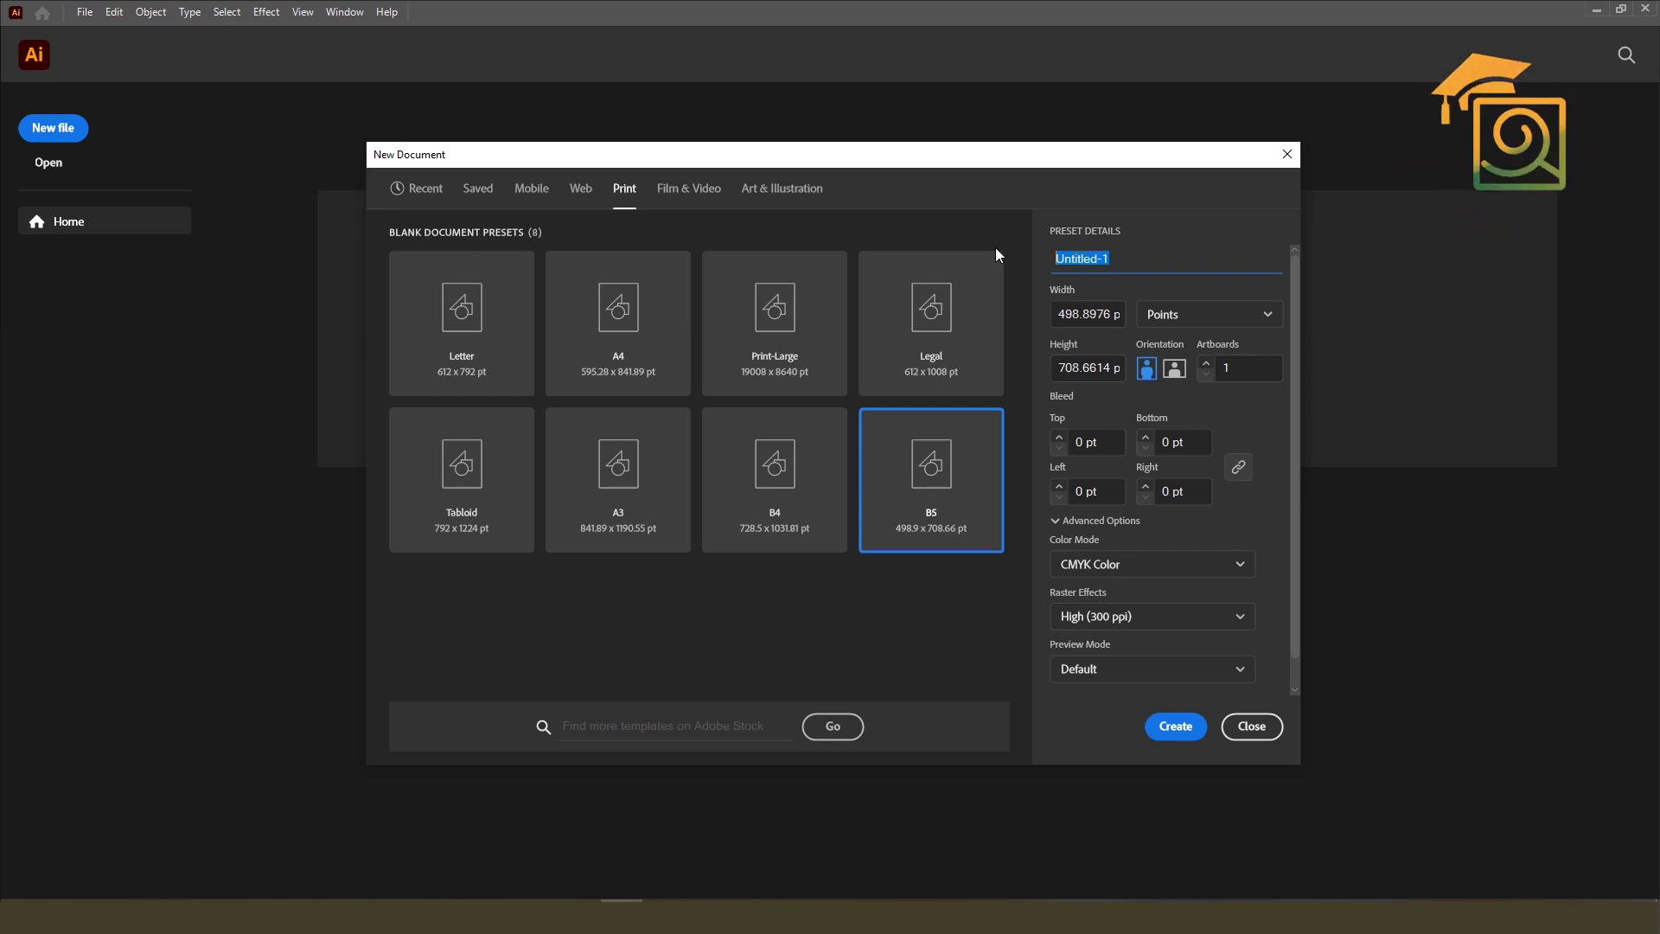
Step: Name the new document 'my 1st artwork'
{"action": "type", "text": "1st"}
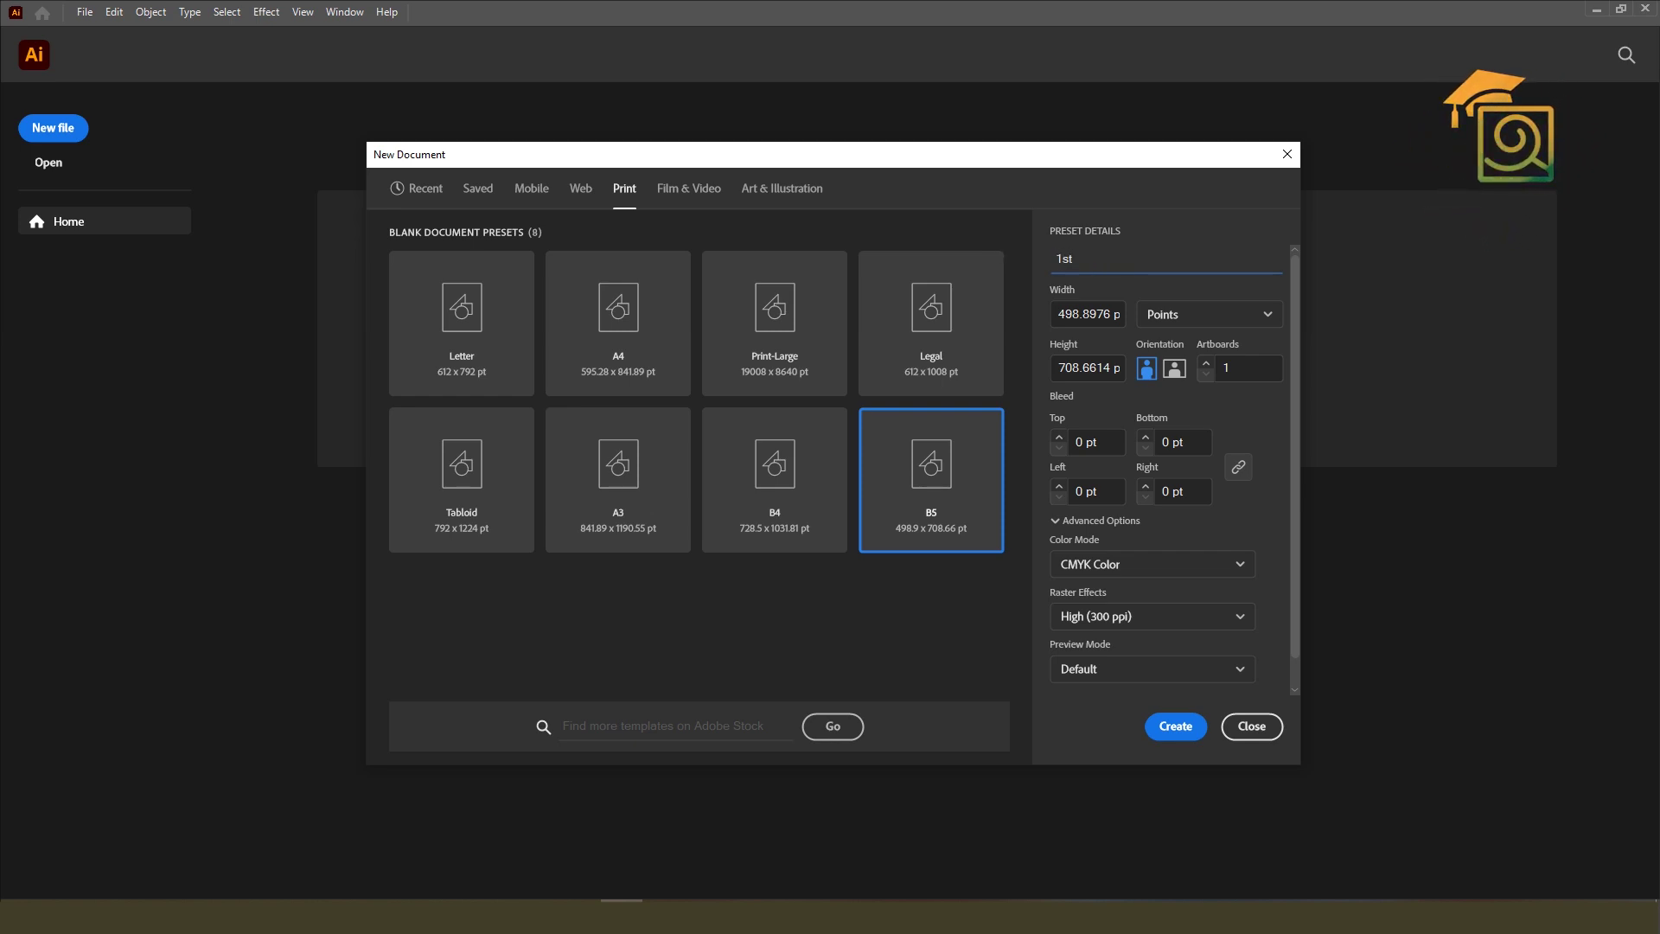
{"action": "type", "text": " artwork"}
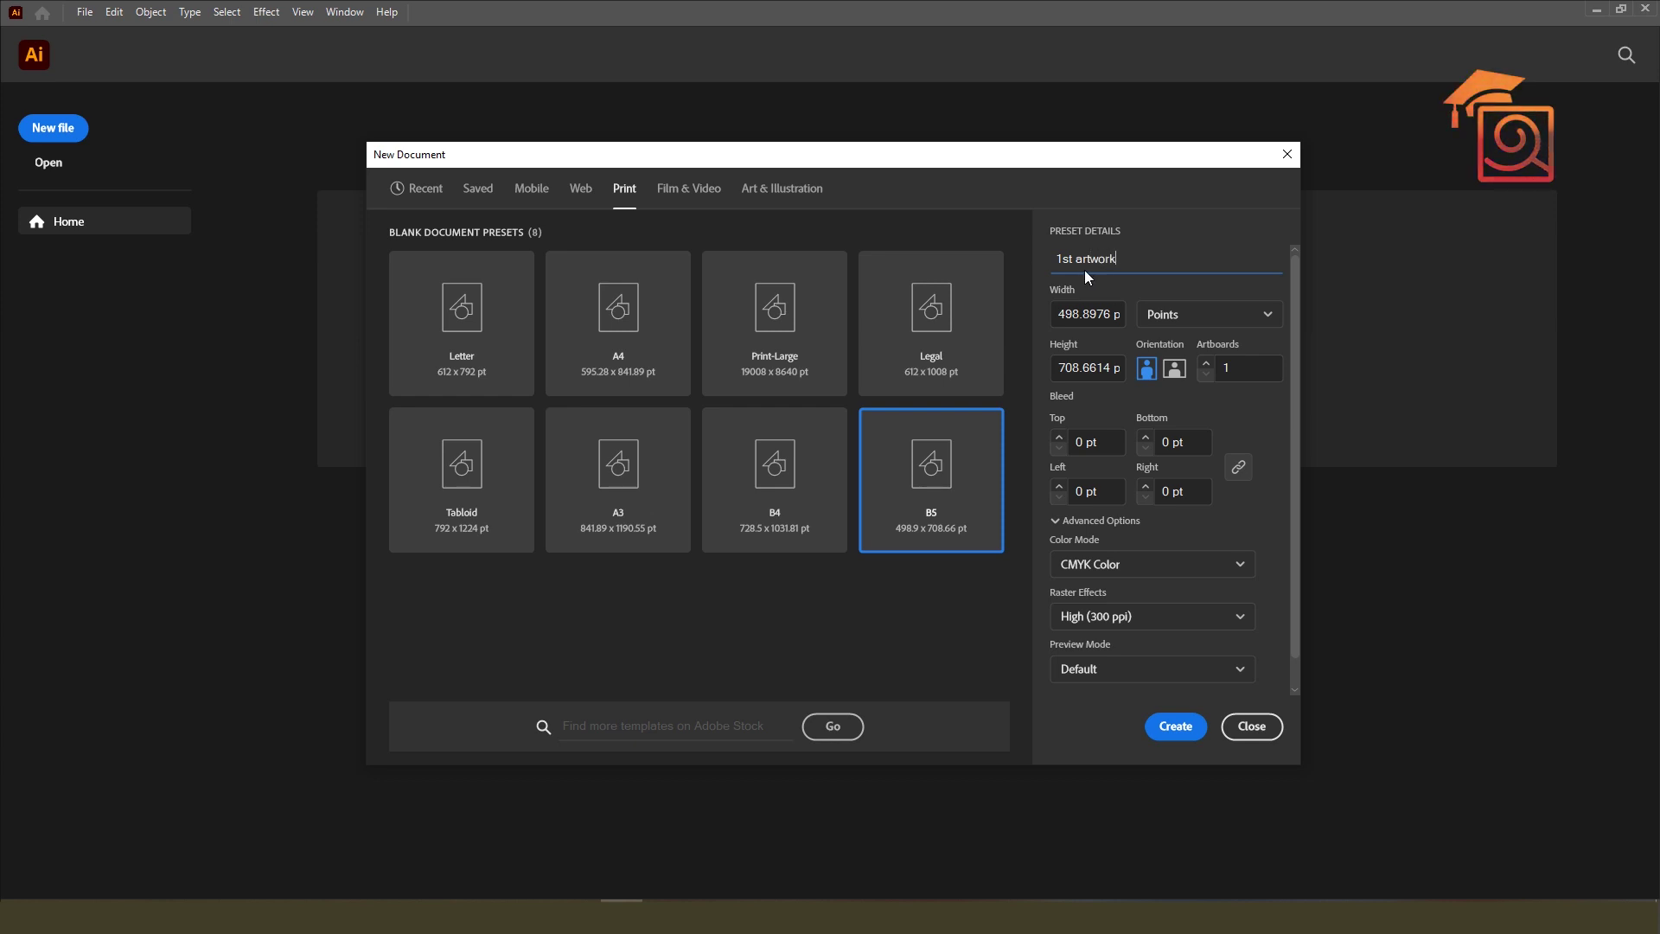
{"action": "left_click", "coordinate": [1060, 258]}
{"action": "type", "text": "my"}
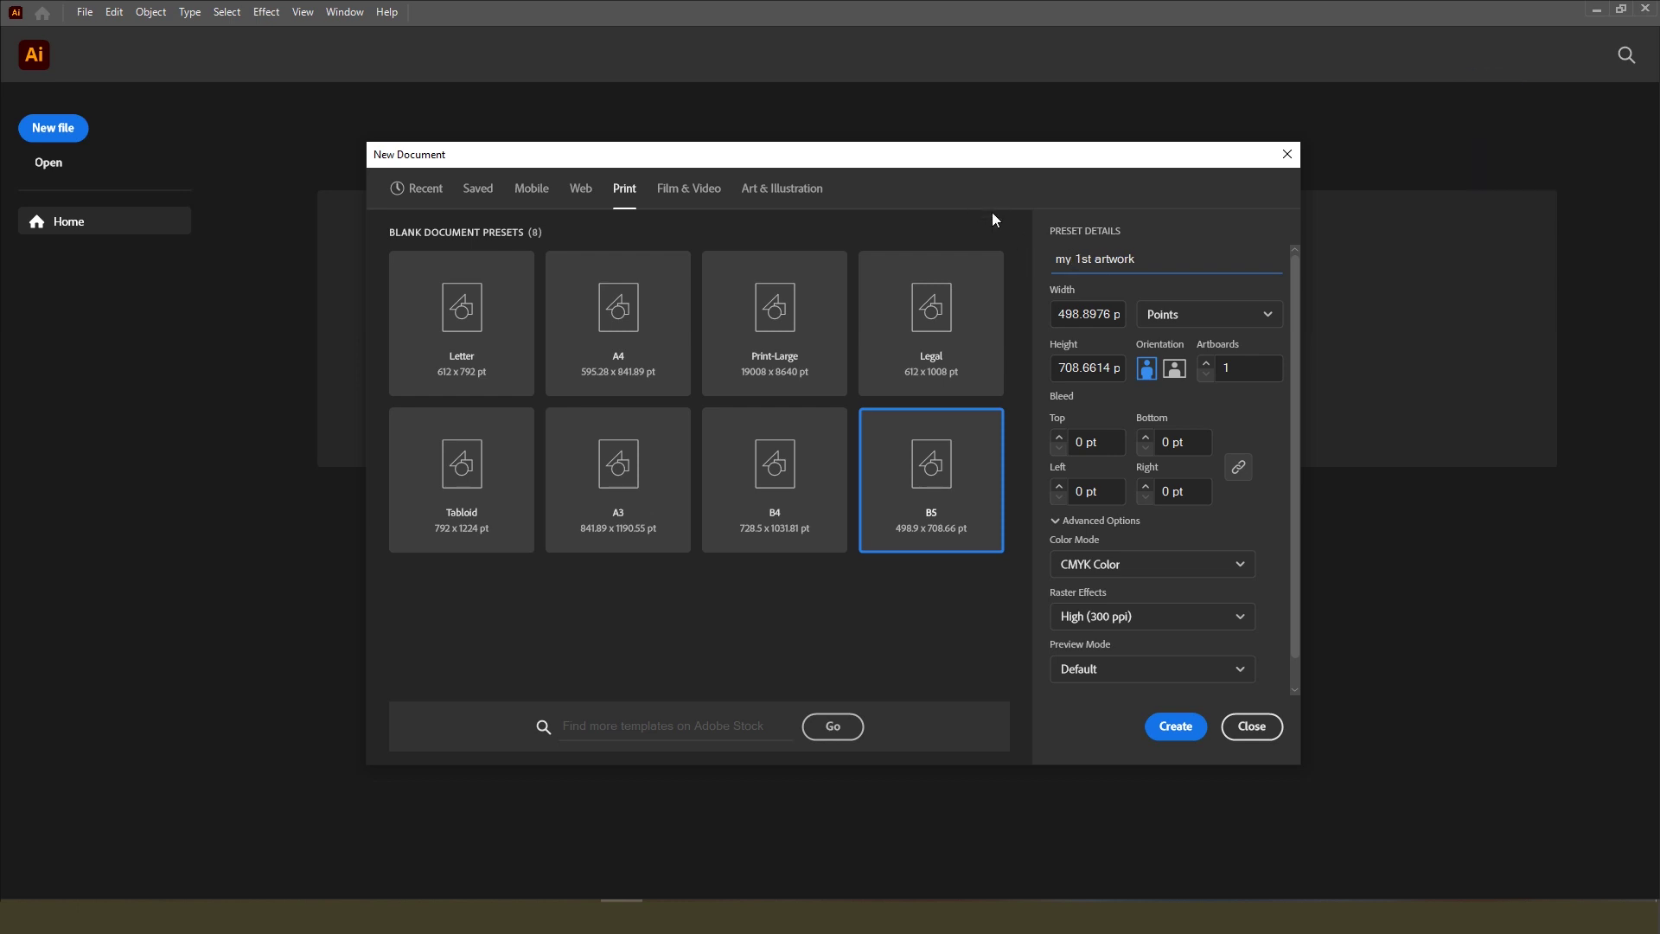
{"action": "left_click", "coordinate": [1148, 259]}
{"action": "type", "text": "-"}
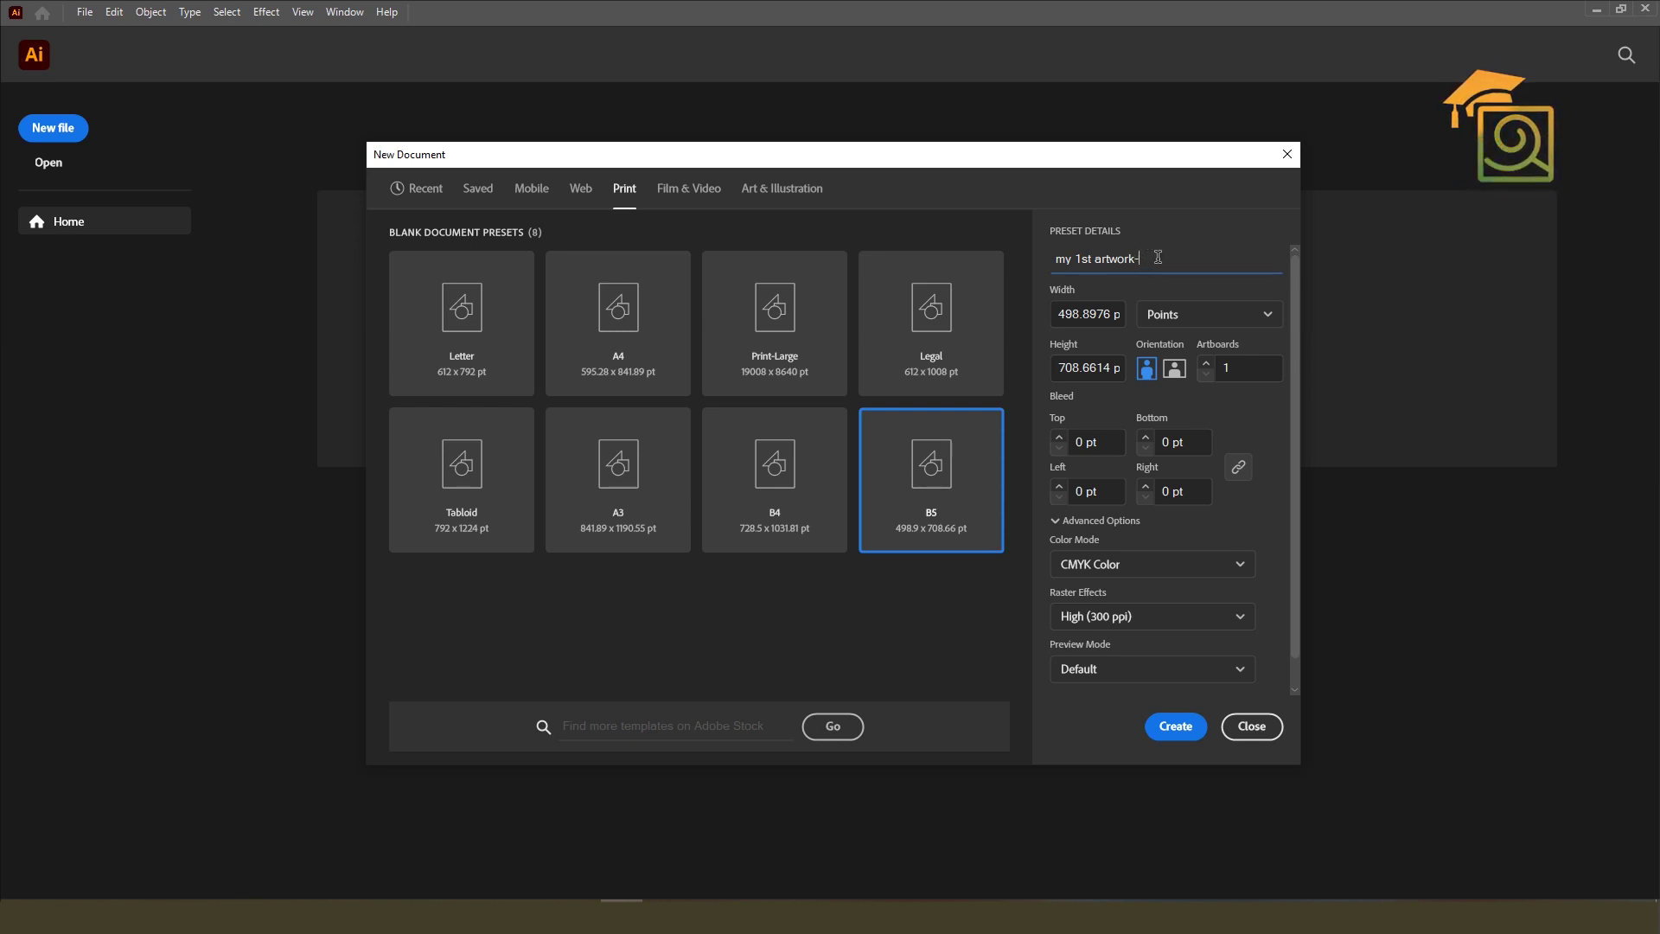
{"action": "key", "text": "BackSpace"}
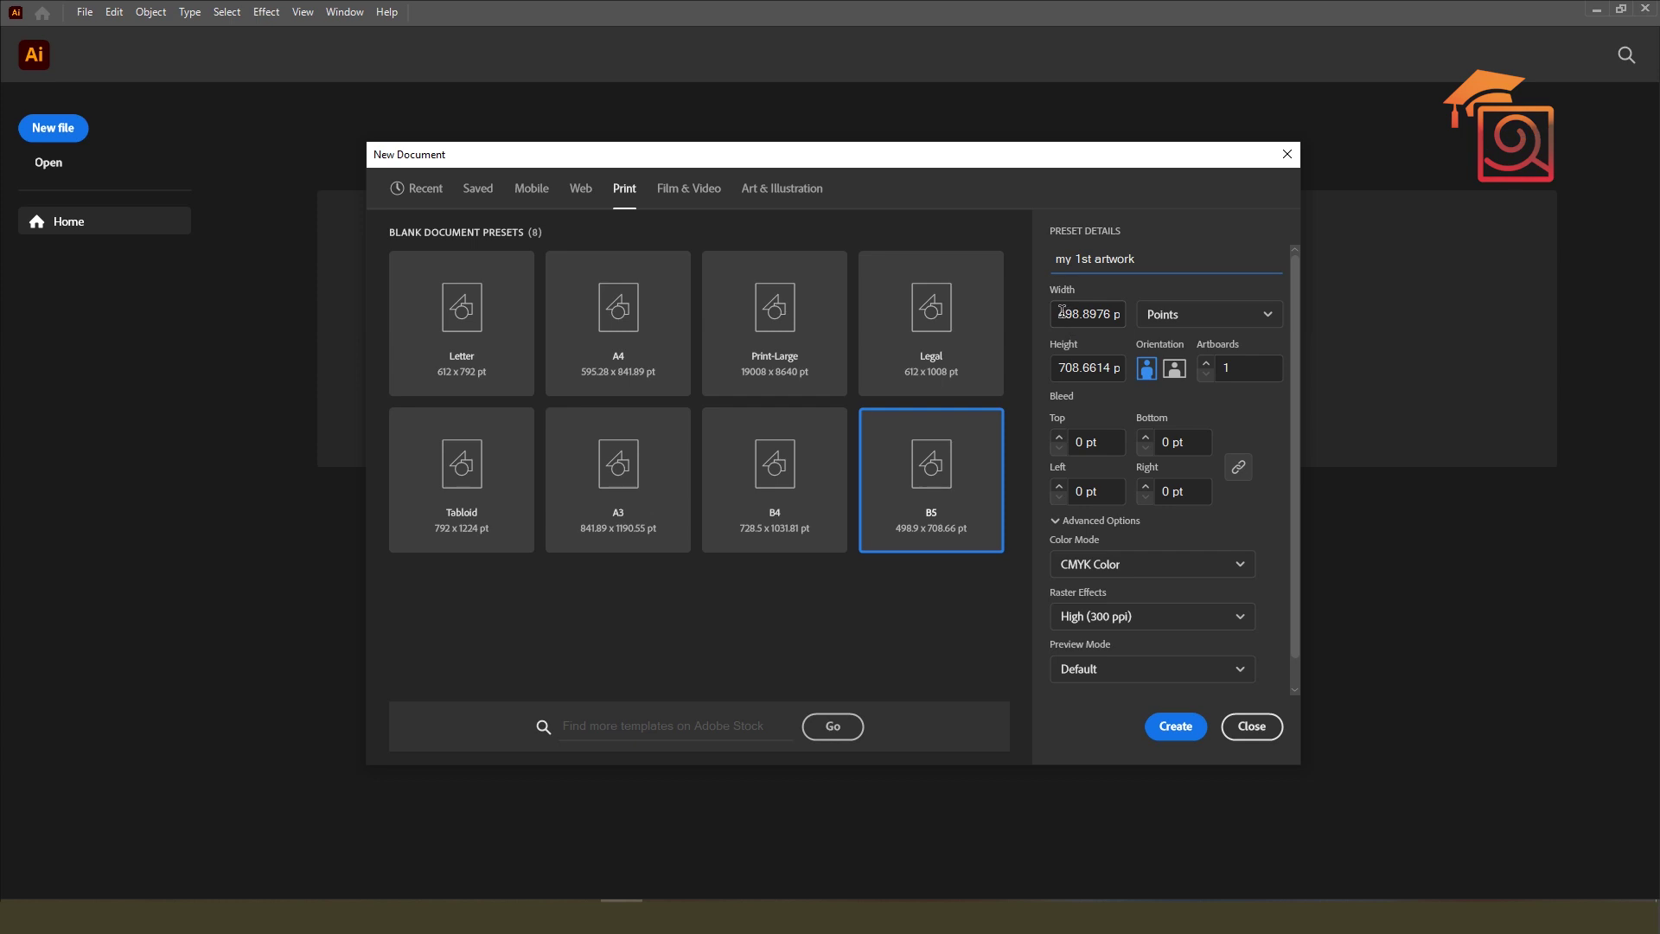
{"action": "left_click_drag", "start_coordinate": [1060, 311], "coordinate": [1128, 312]}
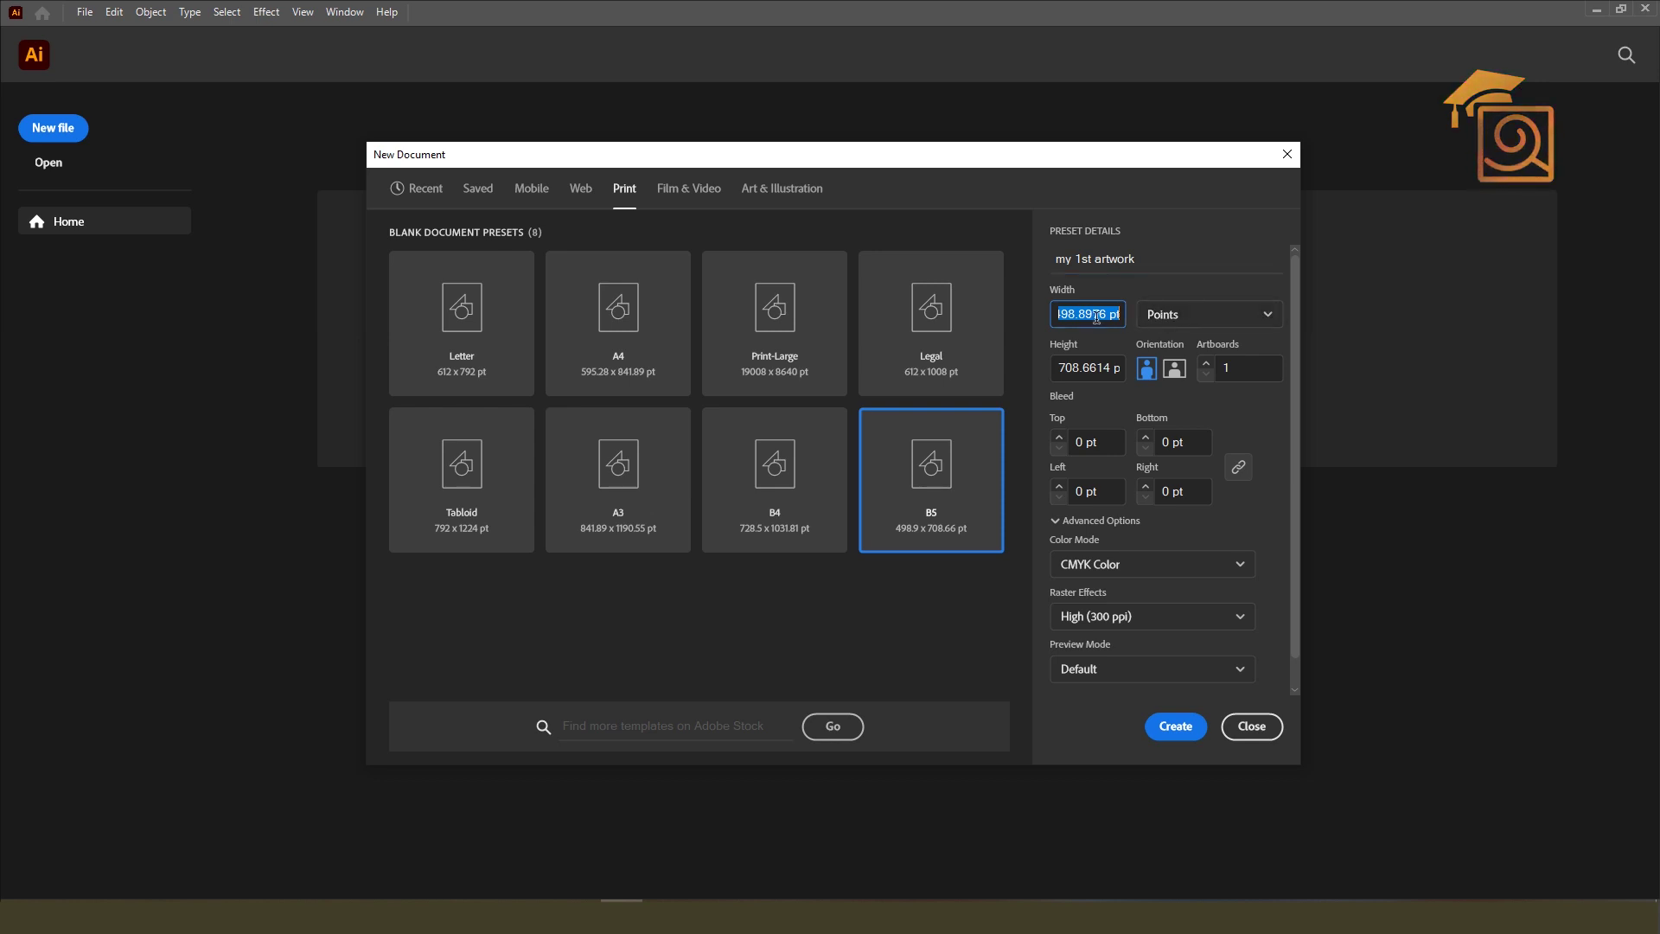
{"action": "left_click", "coordinate": [1165, 323]}
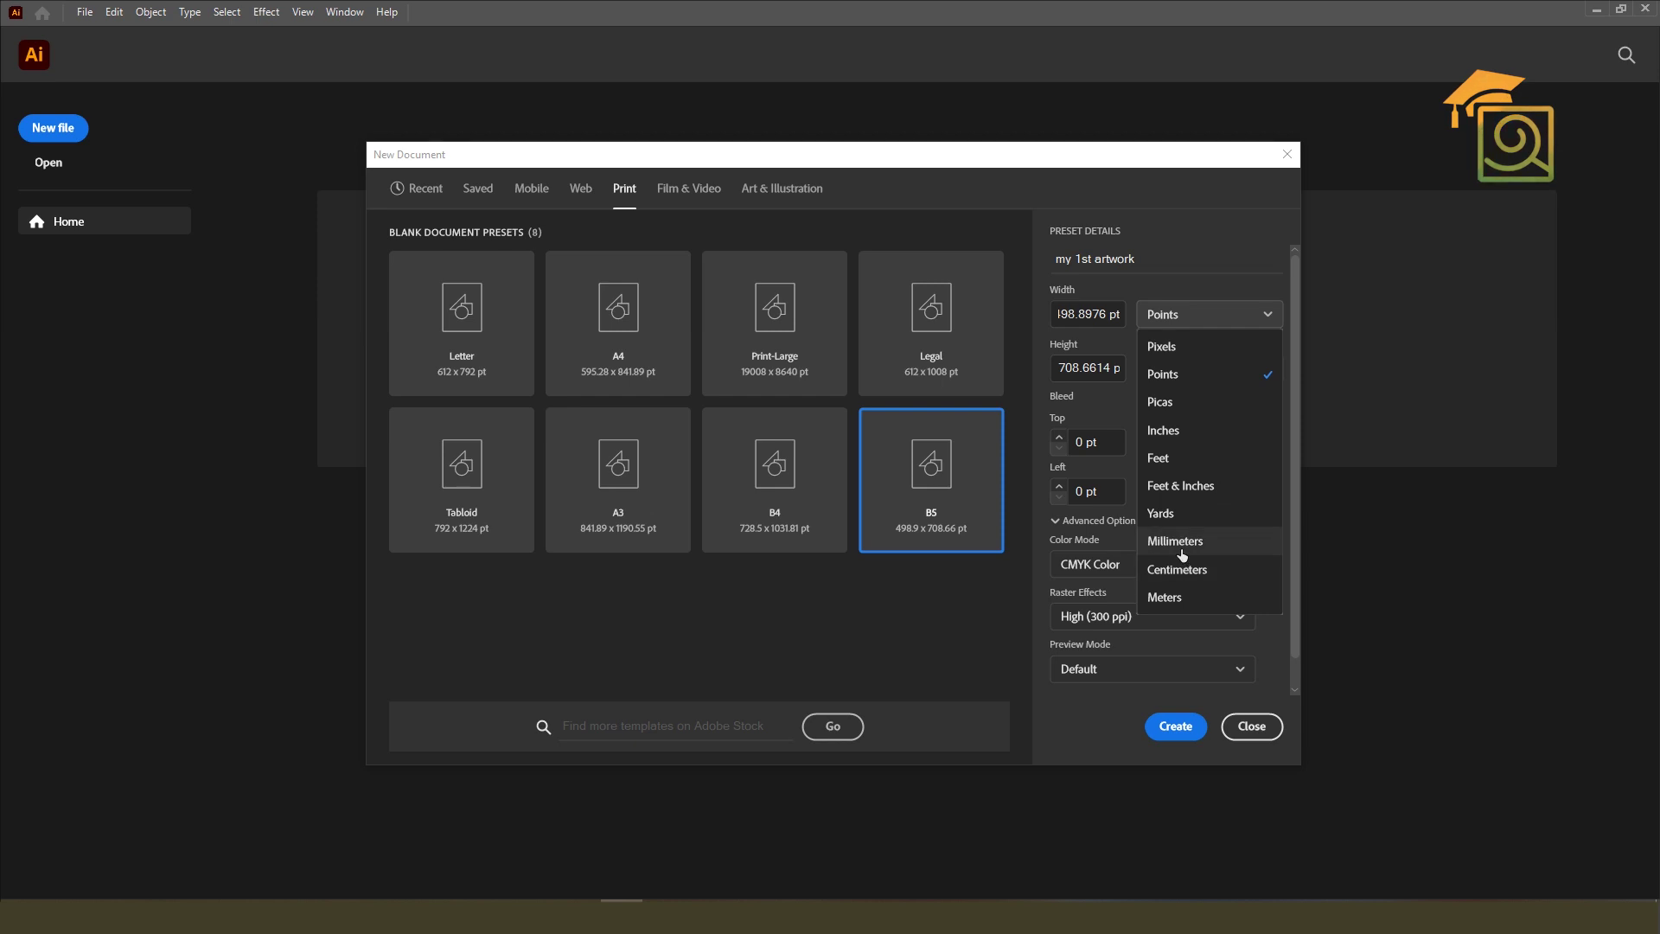
{"action": "left_click", "coordinate": [1174, 455]}
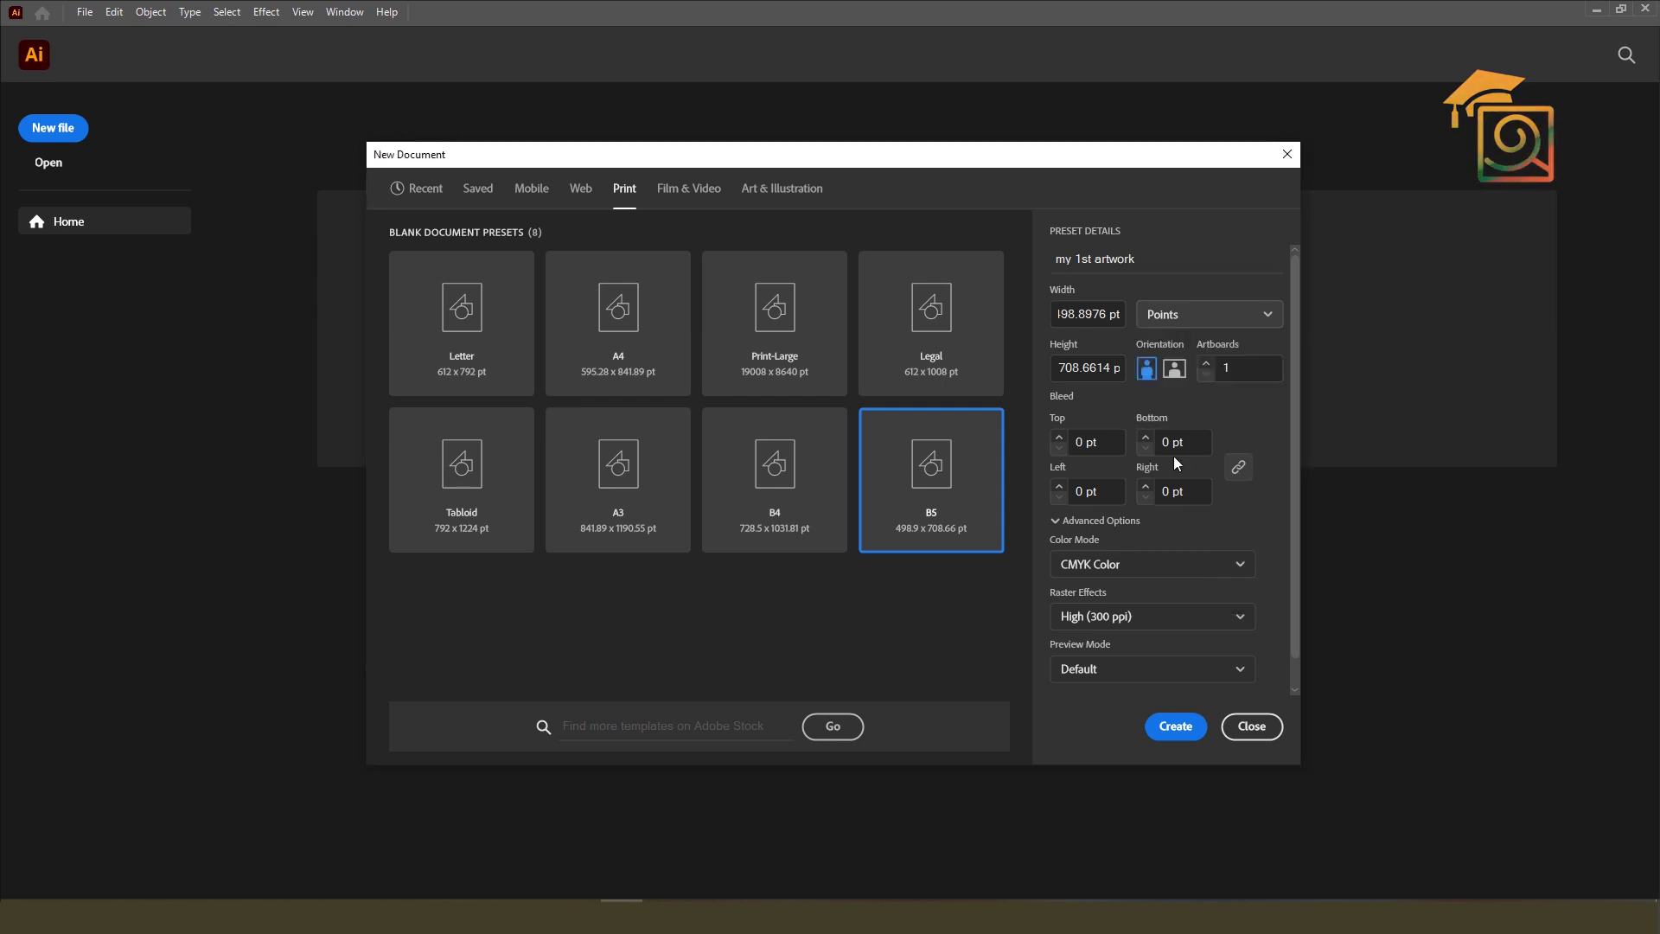
Step: Switch the document units to Pixels and set the size to 720 × 1080 px
{"action": "left_click", "coordinate": [1163, 313]}
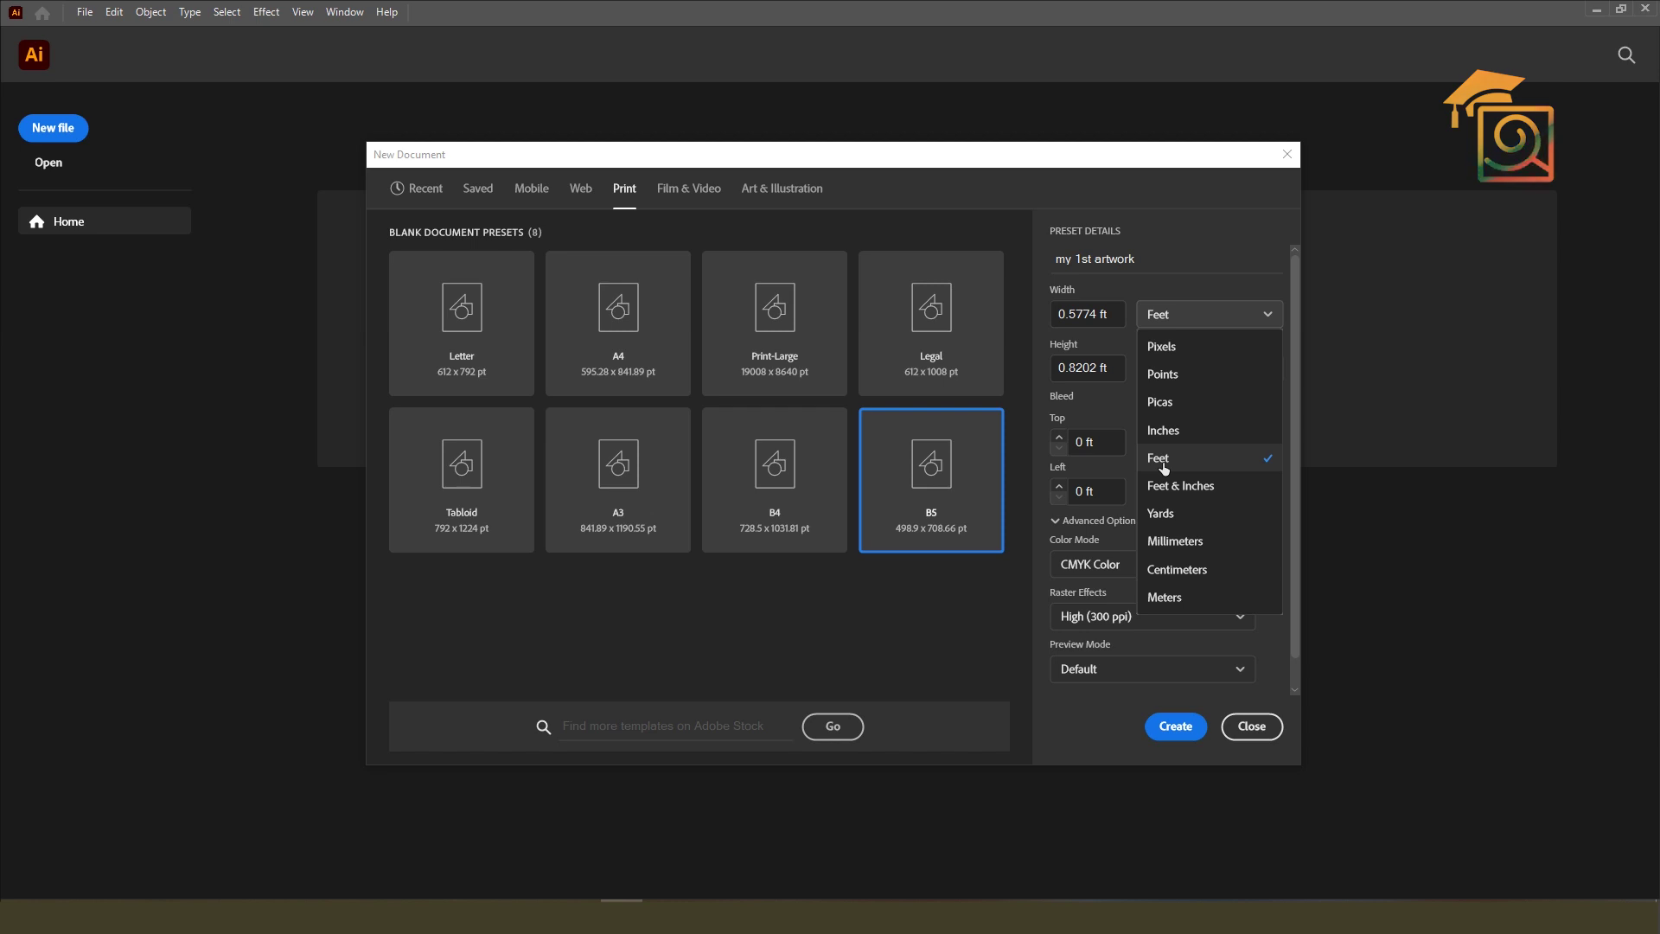
{"action": "left_click", "coordinate": [1167, 346]}
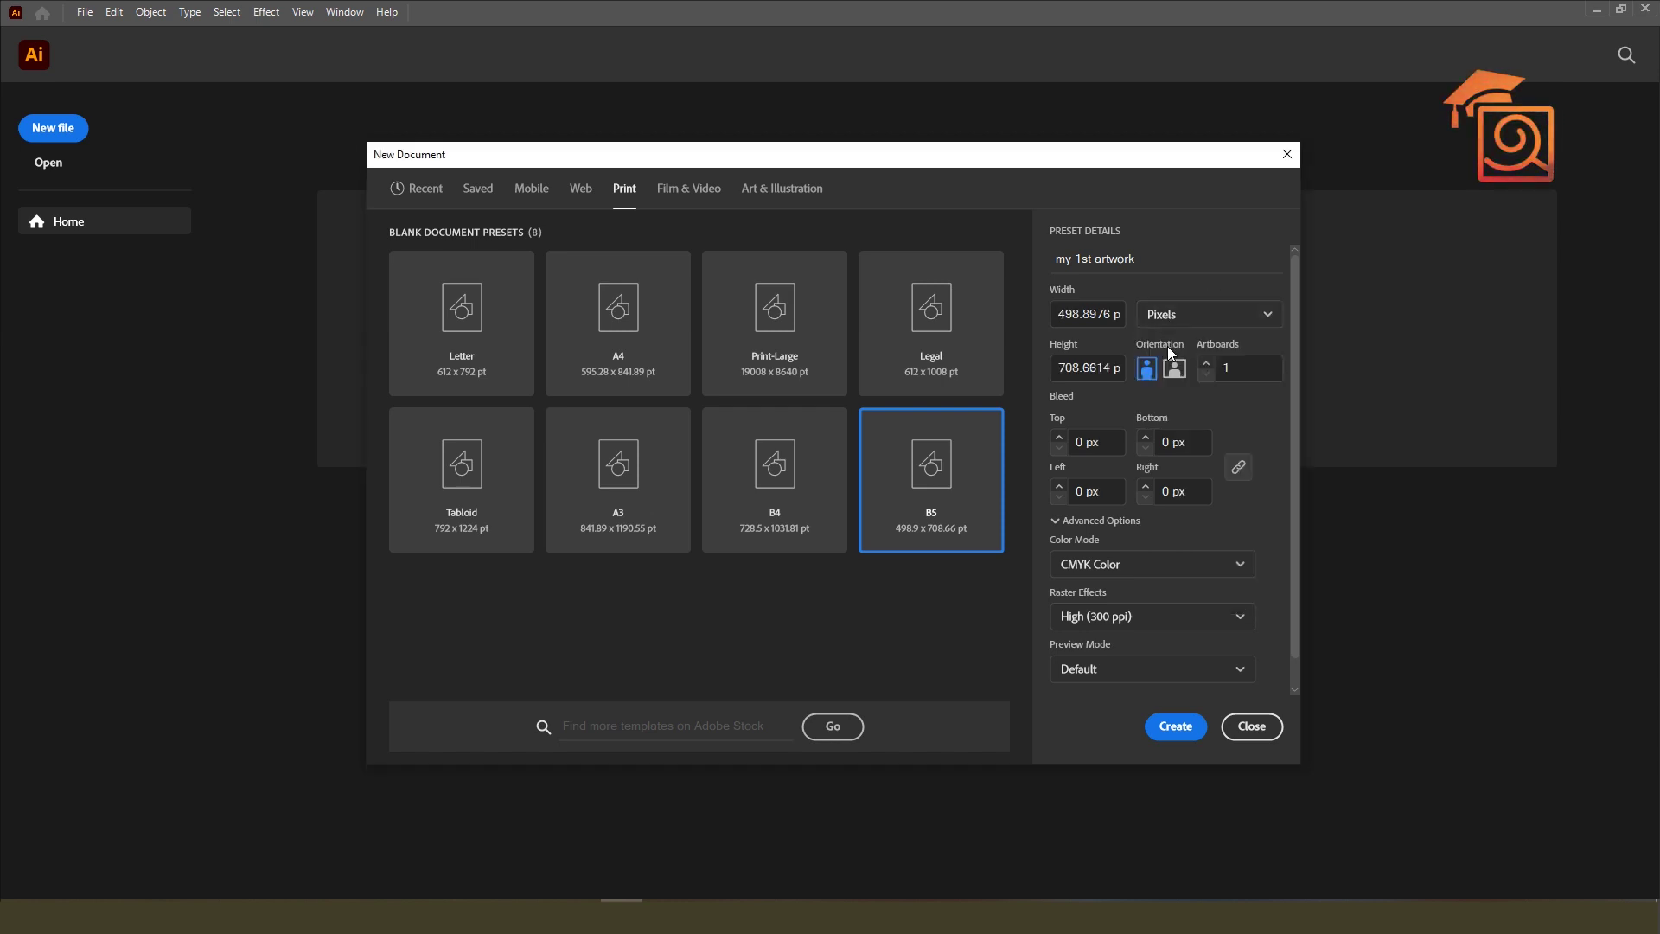
{"action": "left_click", "coordinate": [1088, 312]}
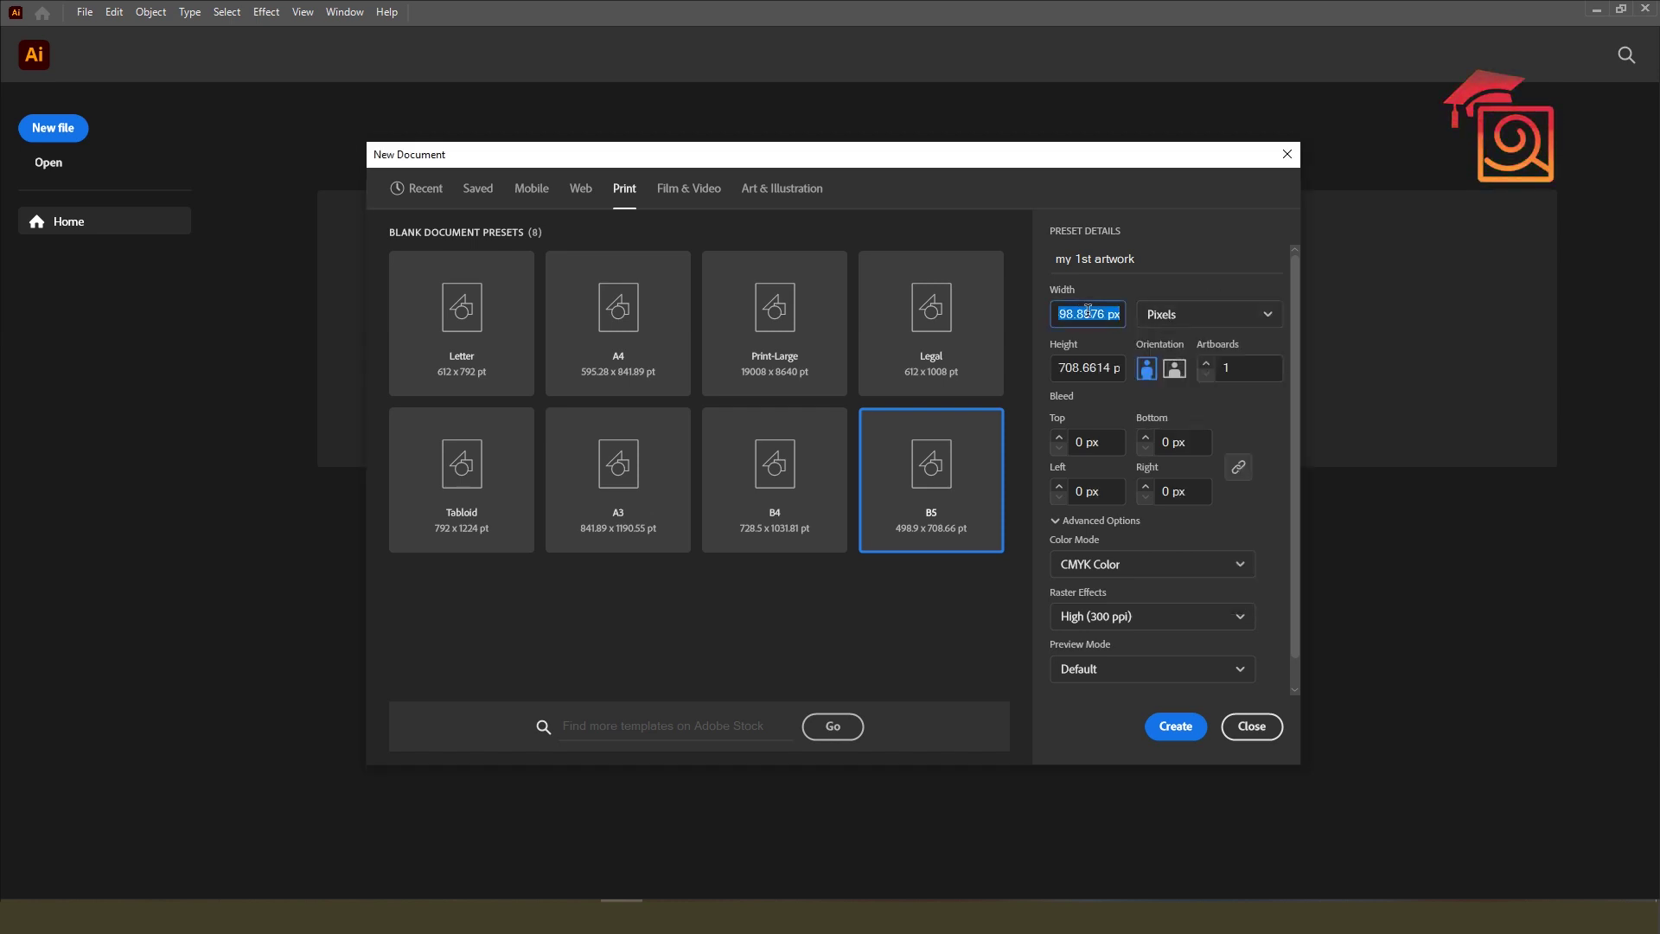
{"action": "type", "text": "620"}
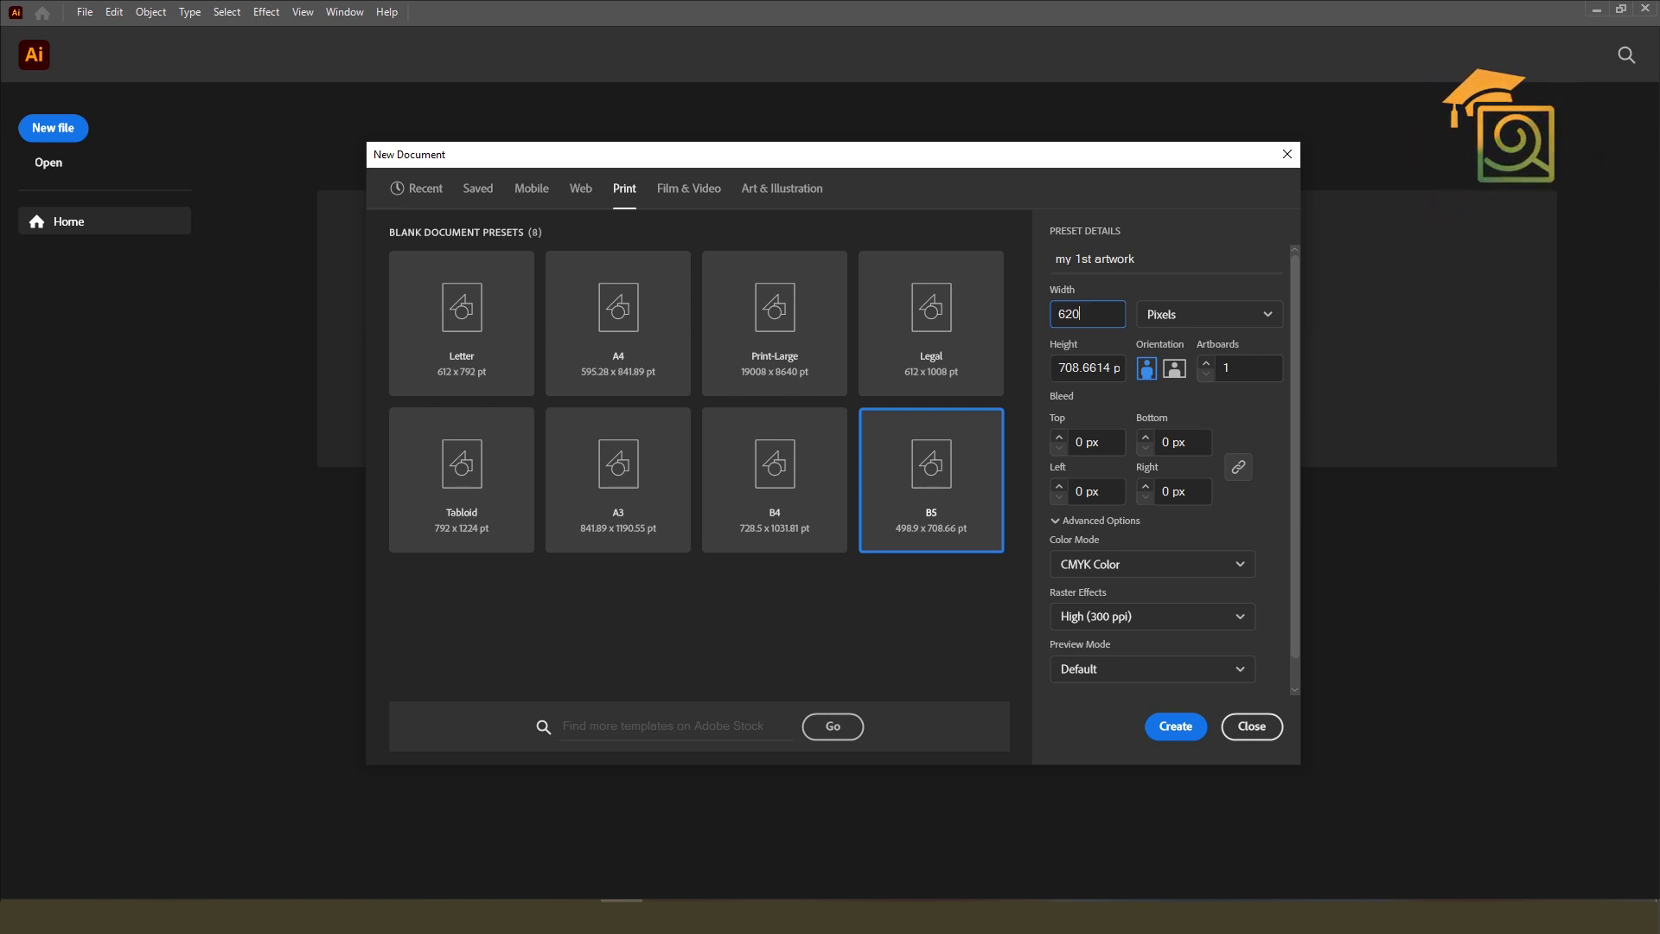
{"action": "left_click", "coordinate": [1079, 364]}
{"action": "type", "text": "1"}
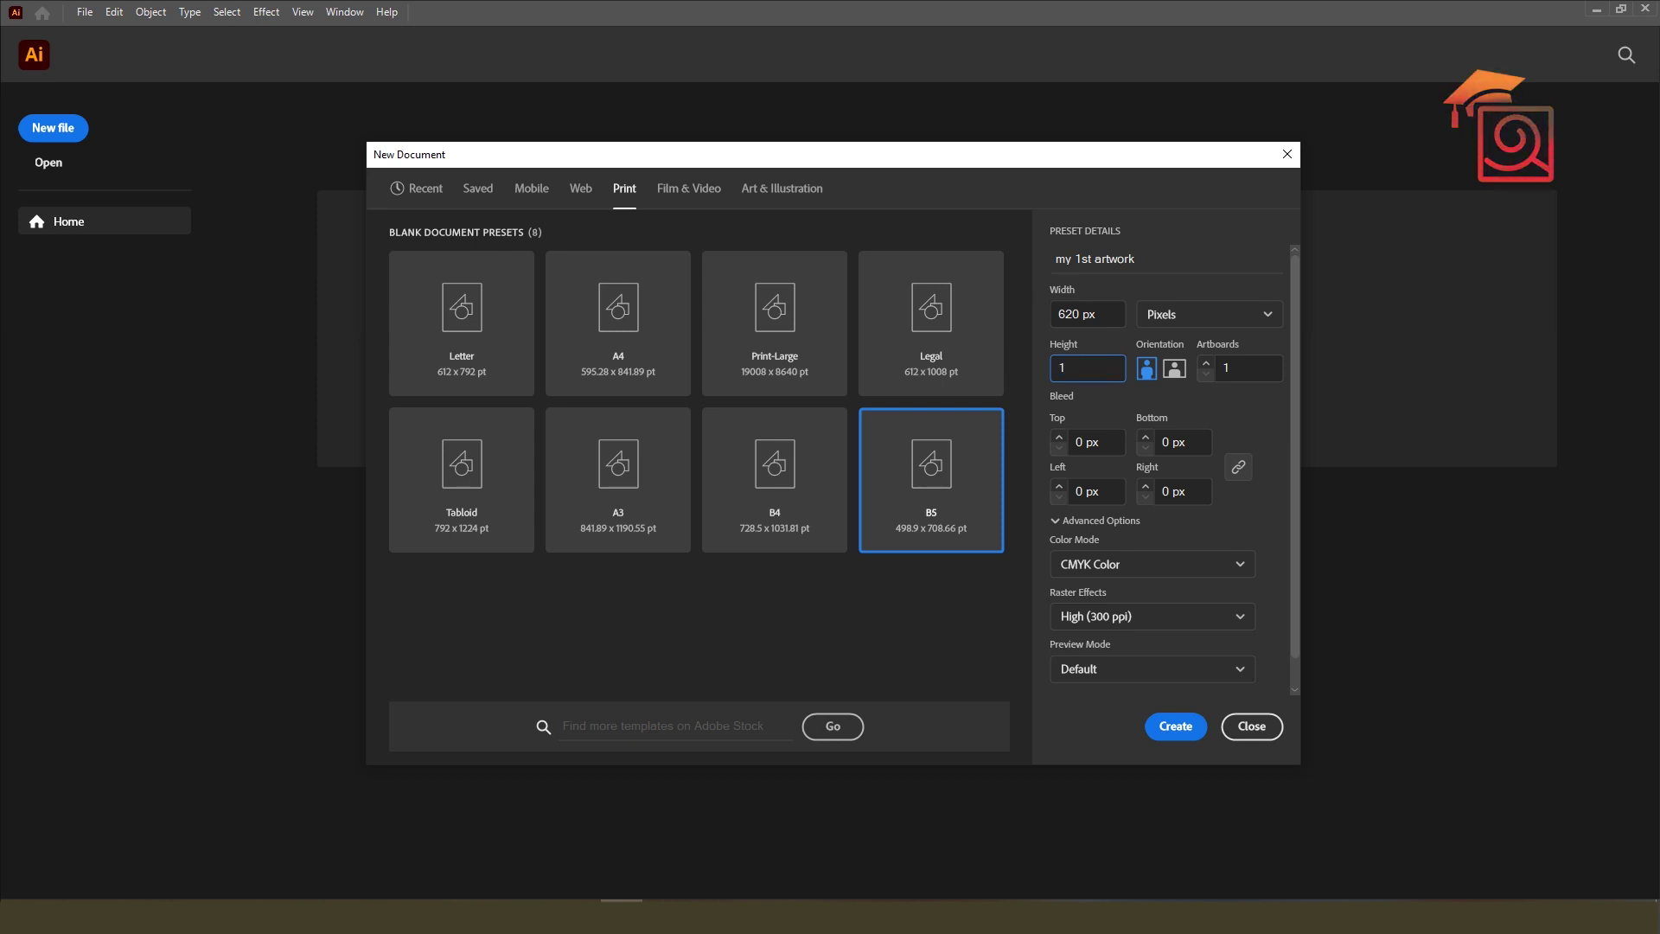
{"action": "type", "text": "080"}
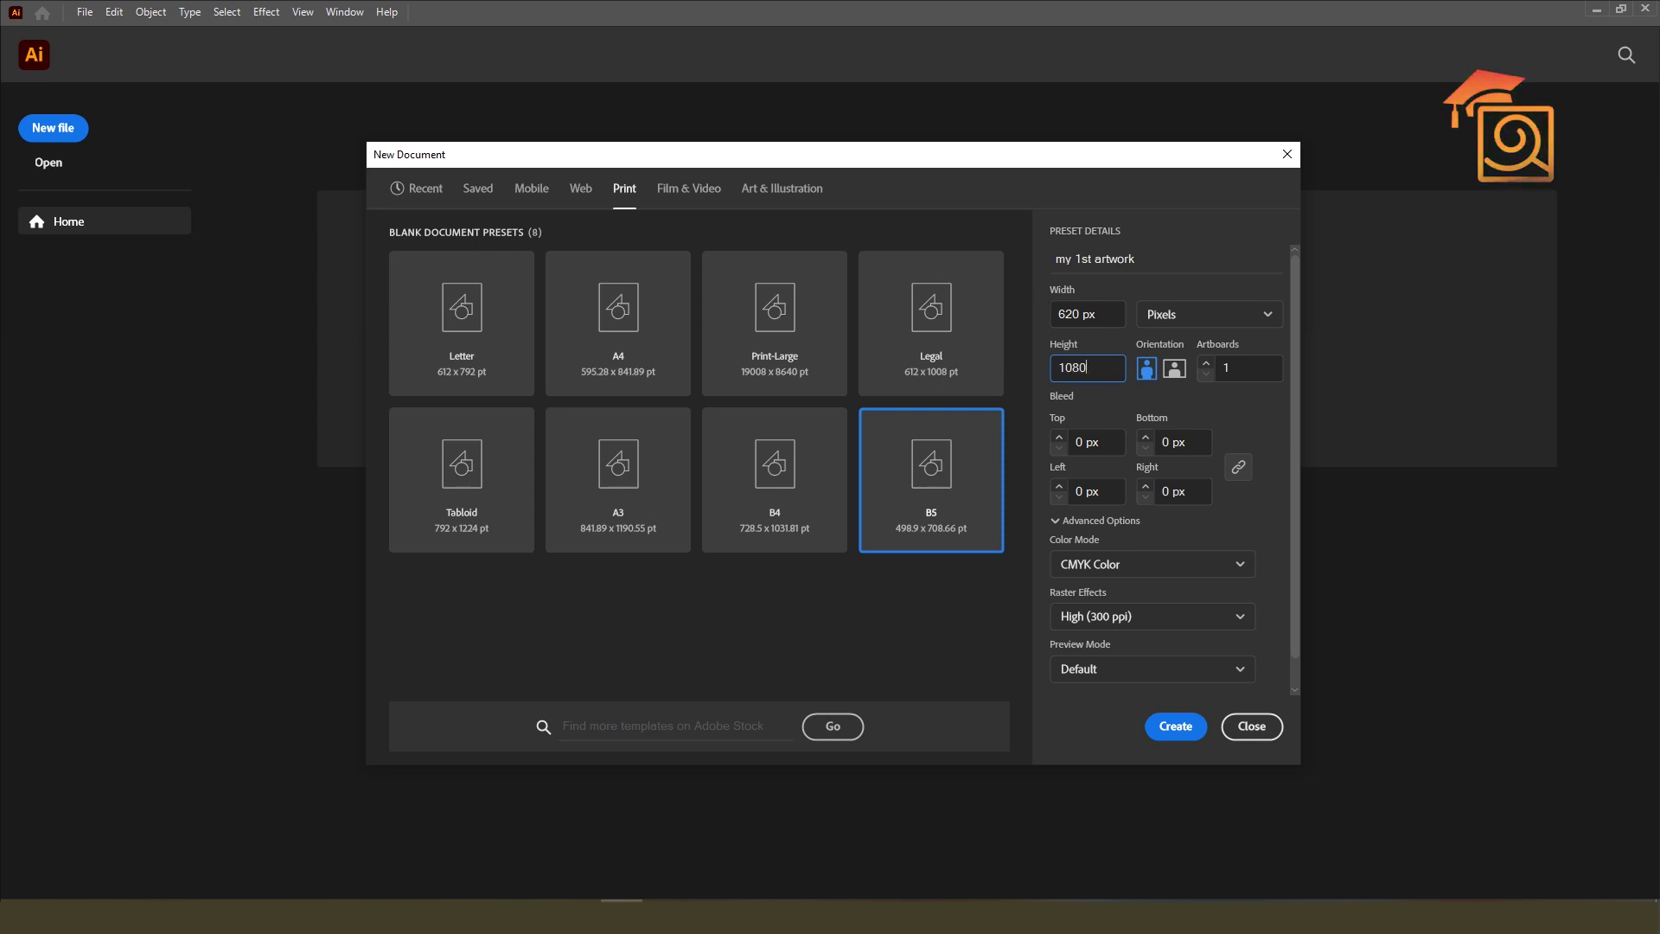
{"action": "left_click", "coordinate": [1063, 309]}
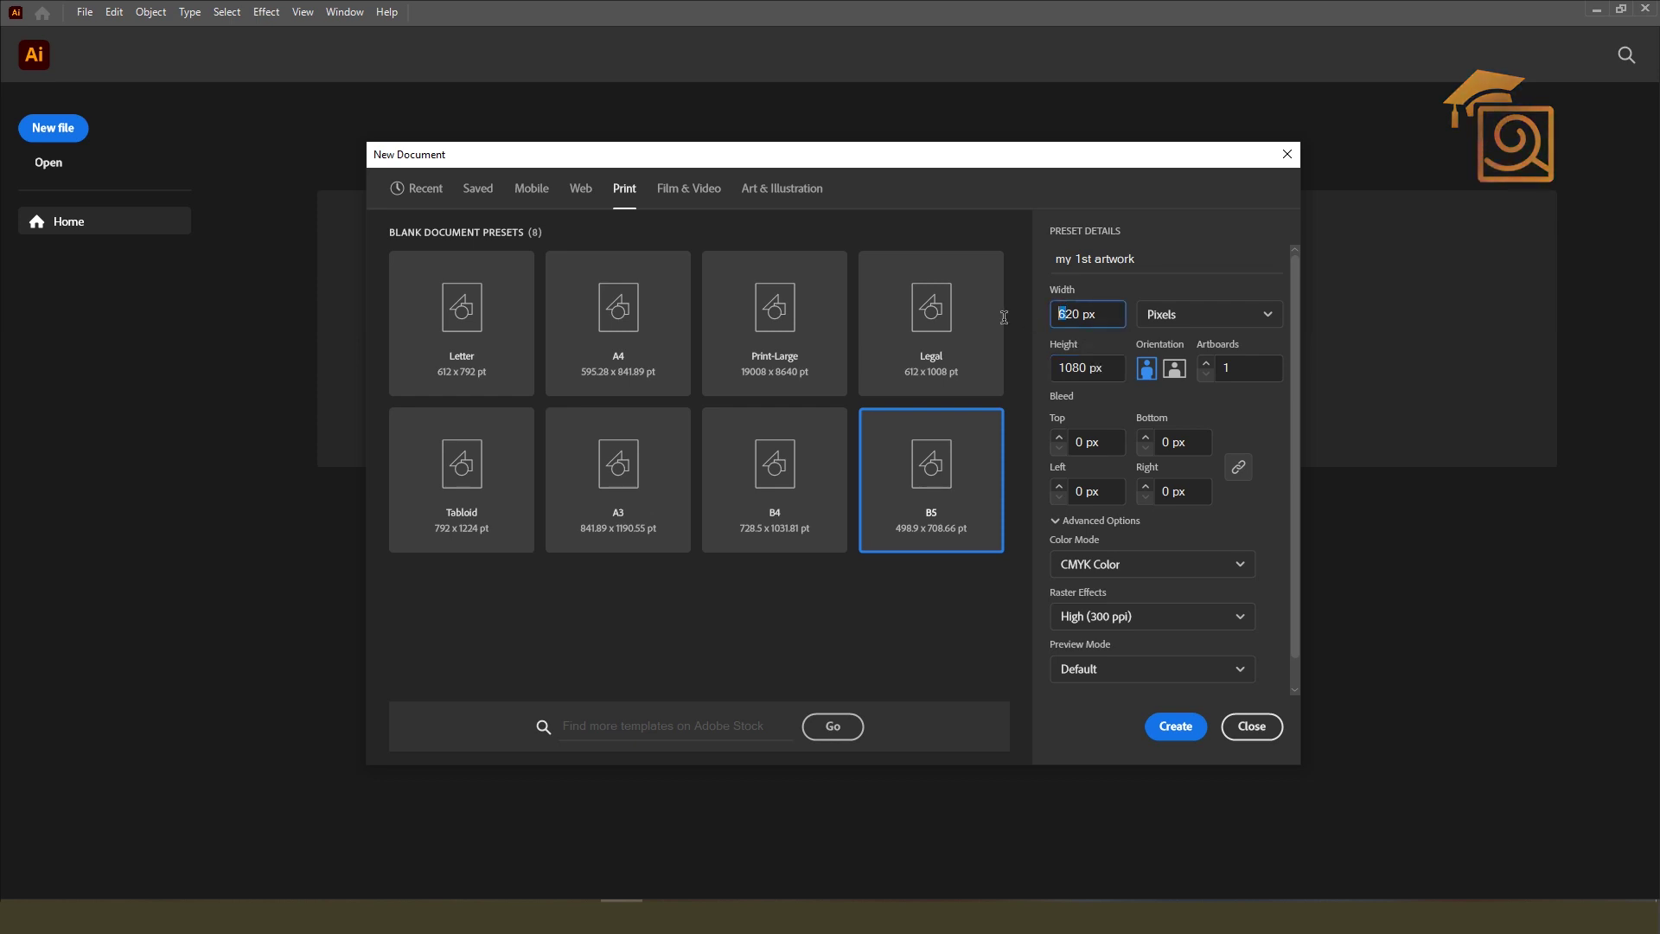
{"action": "type", "text": "720"}
{"action": "left_click", "coordinate": [1077, 371]}
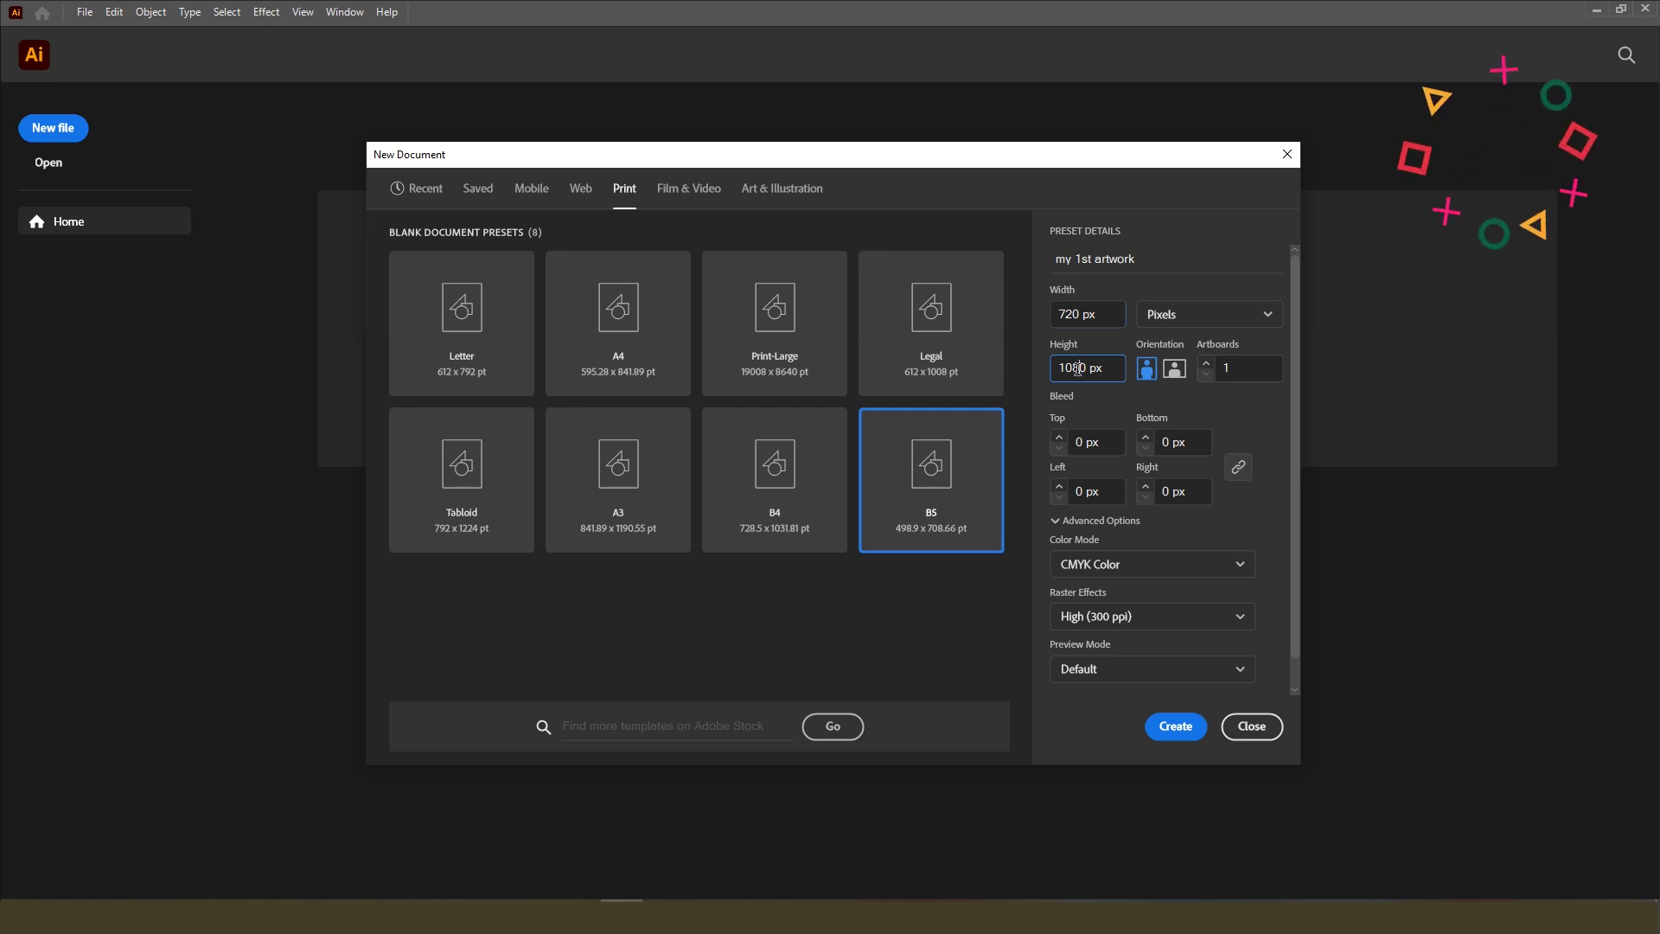
Step: Set Landscape orientation so the document becomes 1080 × 720 px
{"action": "left_click", "coordinate": [1185, 317]}
{"action": "left_click", "coordinate": [1070, 304]}
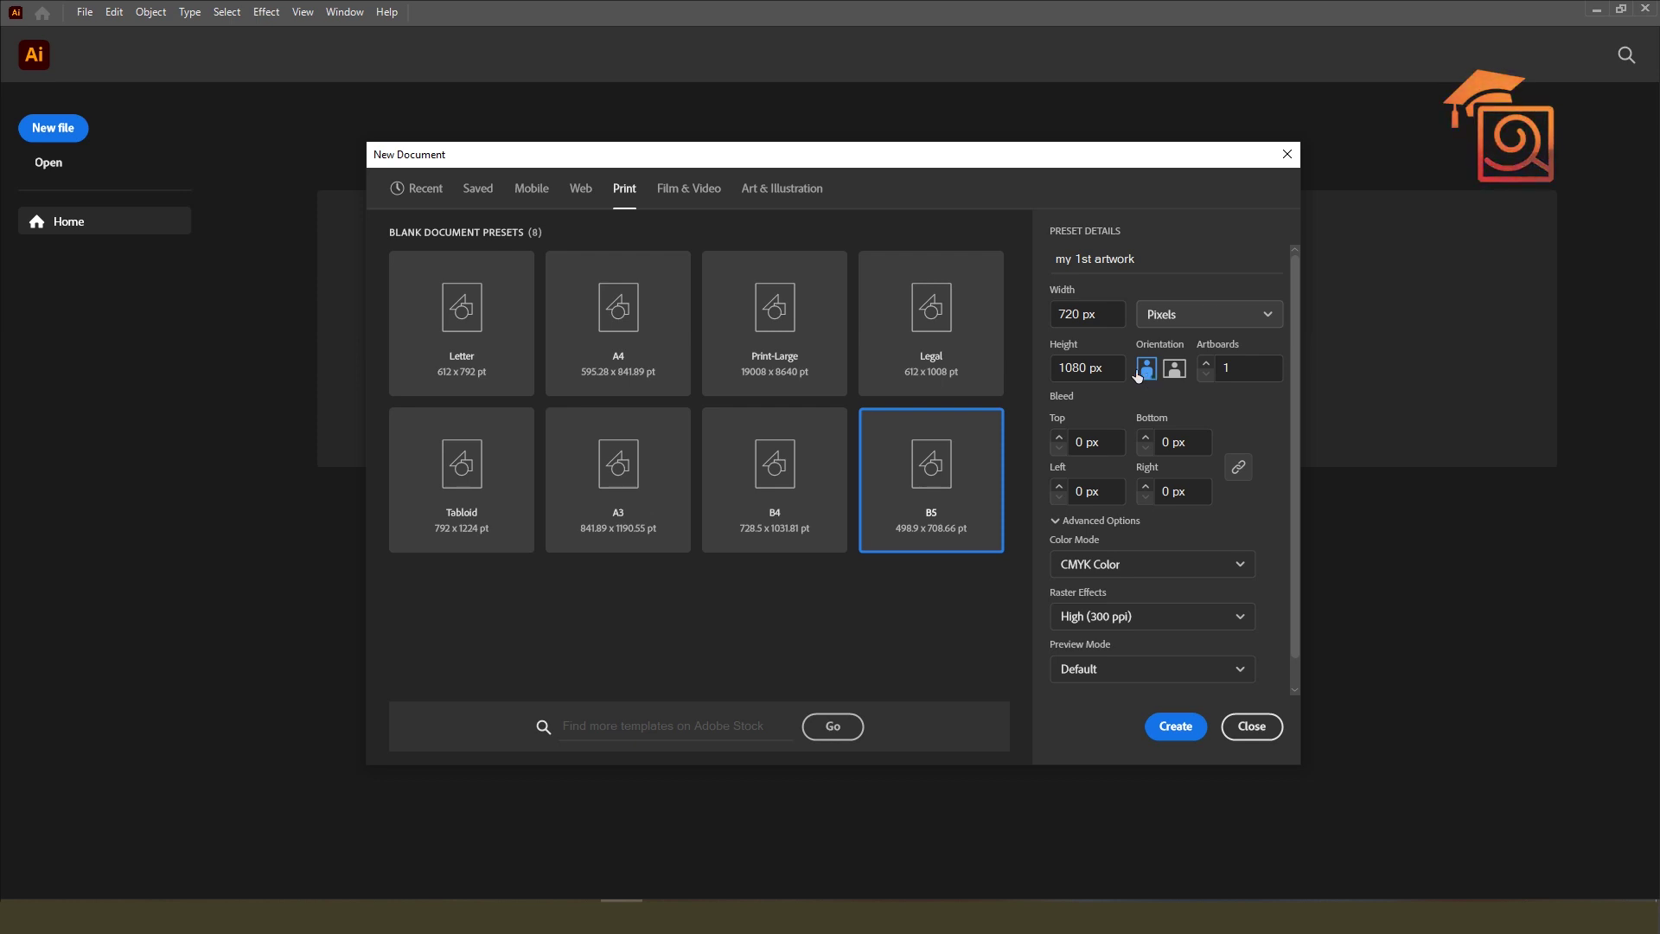
{"action": "left_click", "coordinate": [1183, 370]}
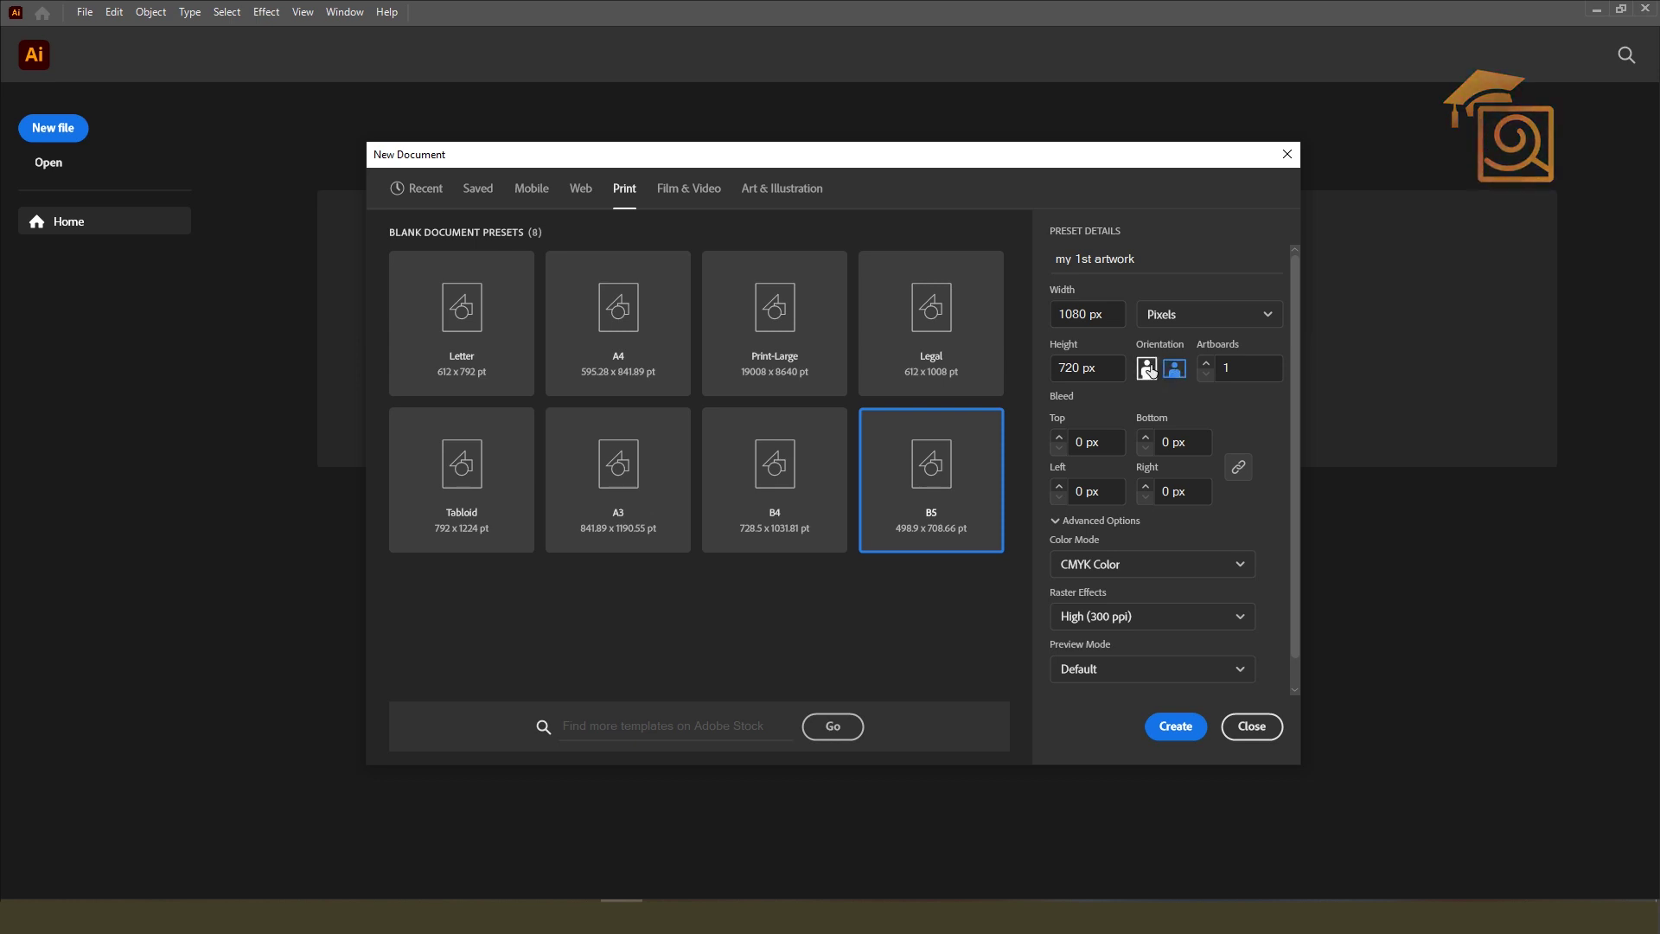
{"action": "left_click", "coordinate": [1089, 318]}
{"action": "left_click", "coordinate": [1105, 379]}
{"action": "left_click", "coordinate": [1147, 370]}
{"action": "left_click", "coordinate": [1174, 370]}
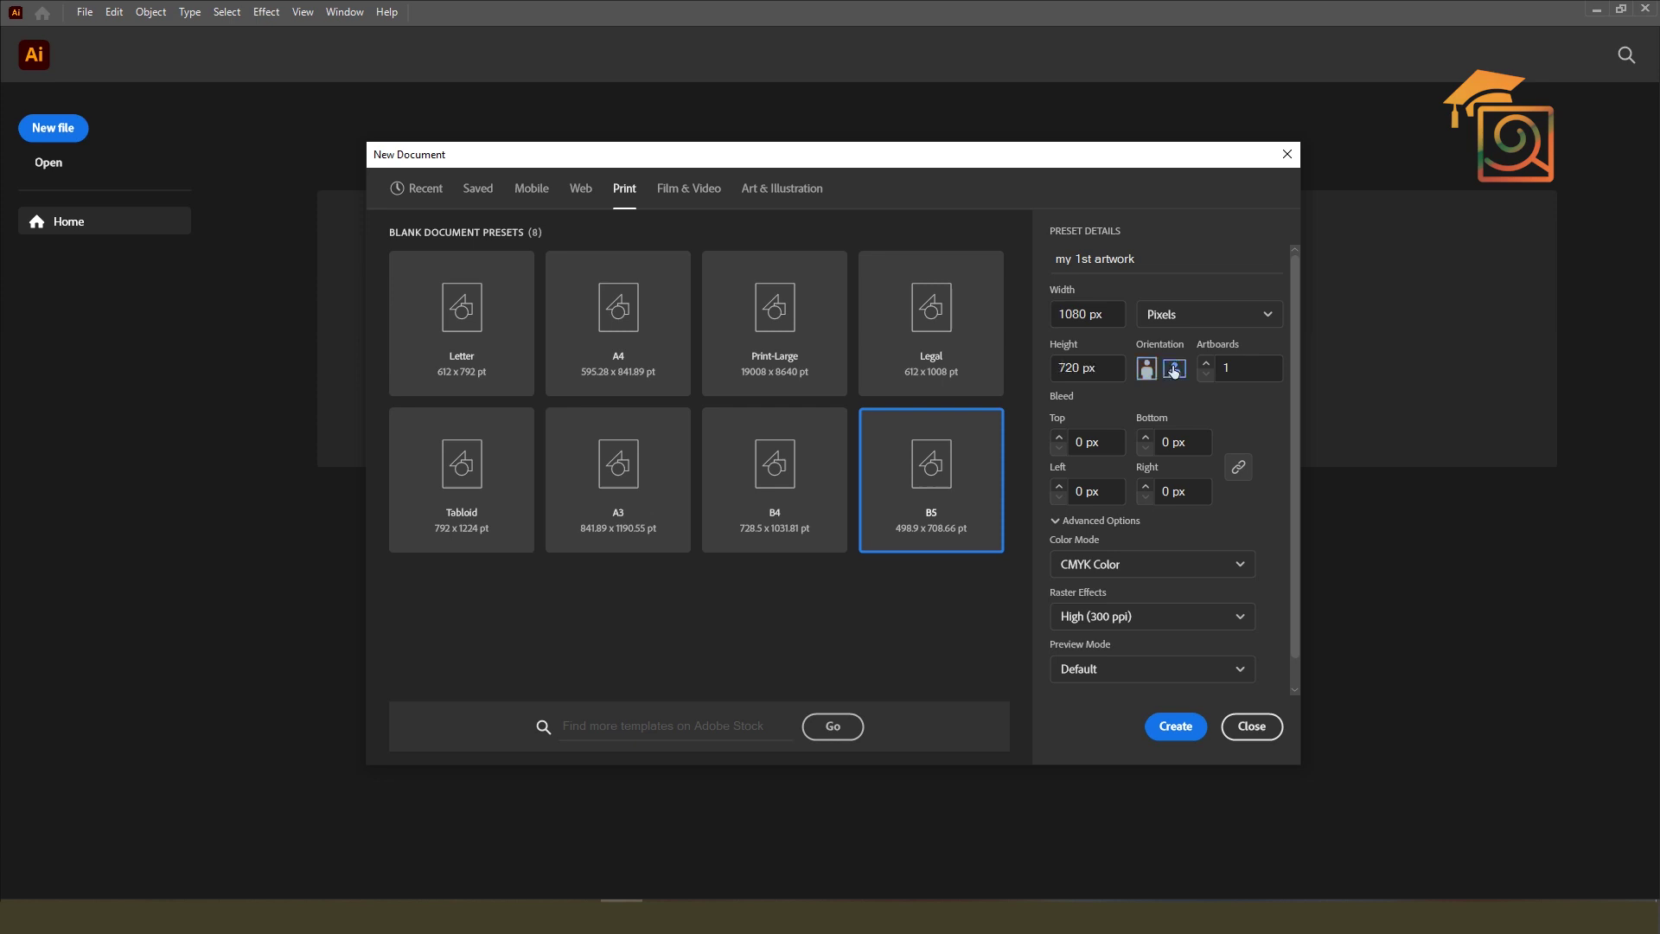
{"action": "left_click", "coordinate": [1231, 369]}
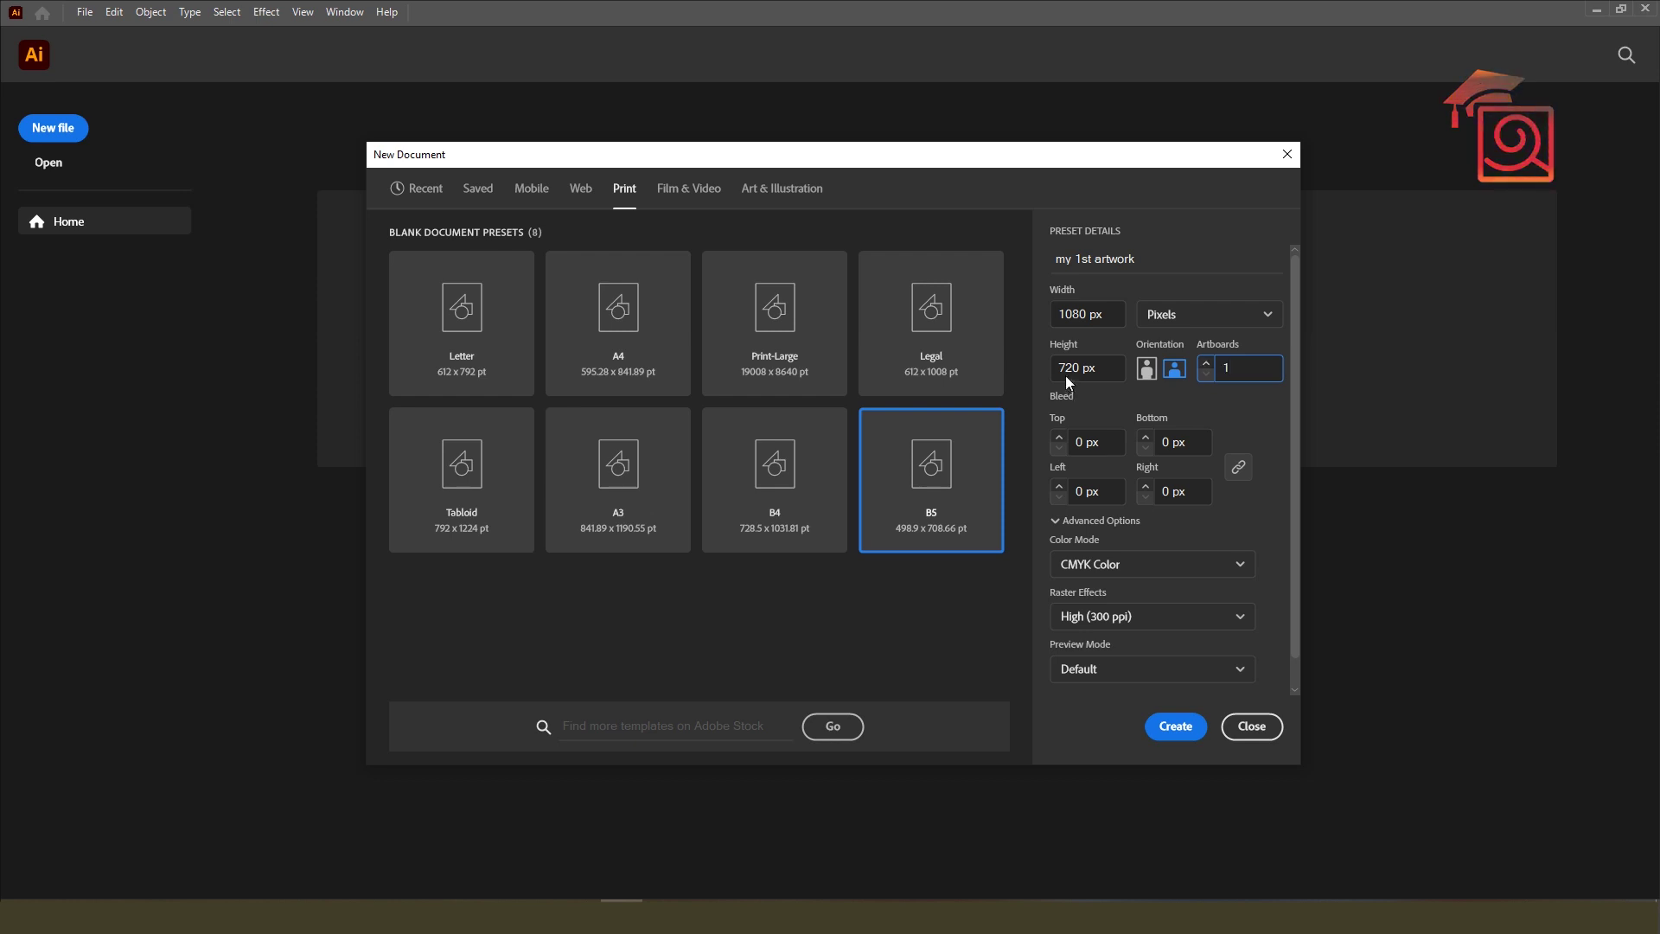
Step: Confirm the top bleed is 0 px and collapse Advanced Options to the CMYK, 300 PPI summary
{"action": "left_click", "coordinate": [1107, 442]}
{"action": "double_click", "coordinate": [1106, 442]}
{"action": "left_click", "coordinate": [1102, 446]}
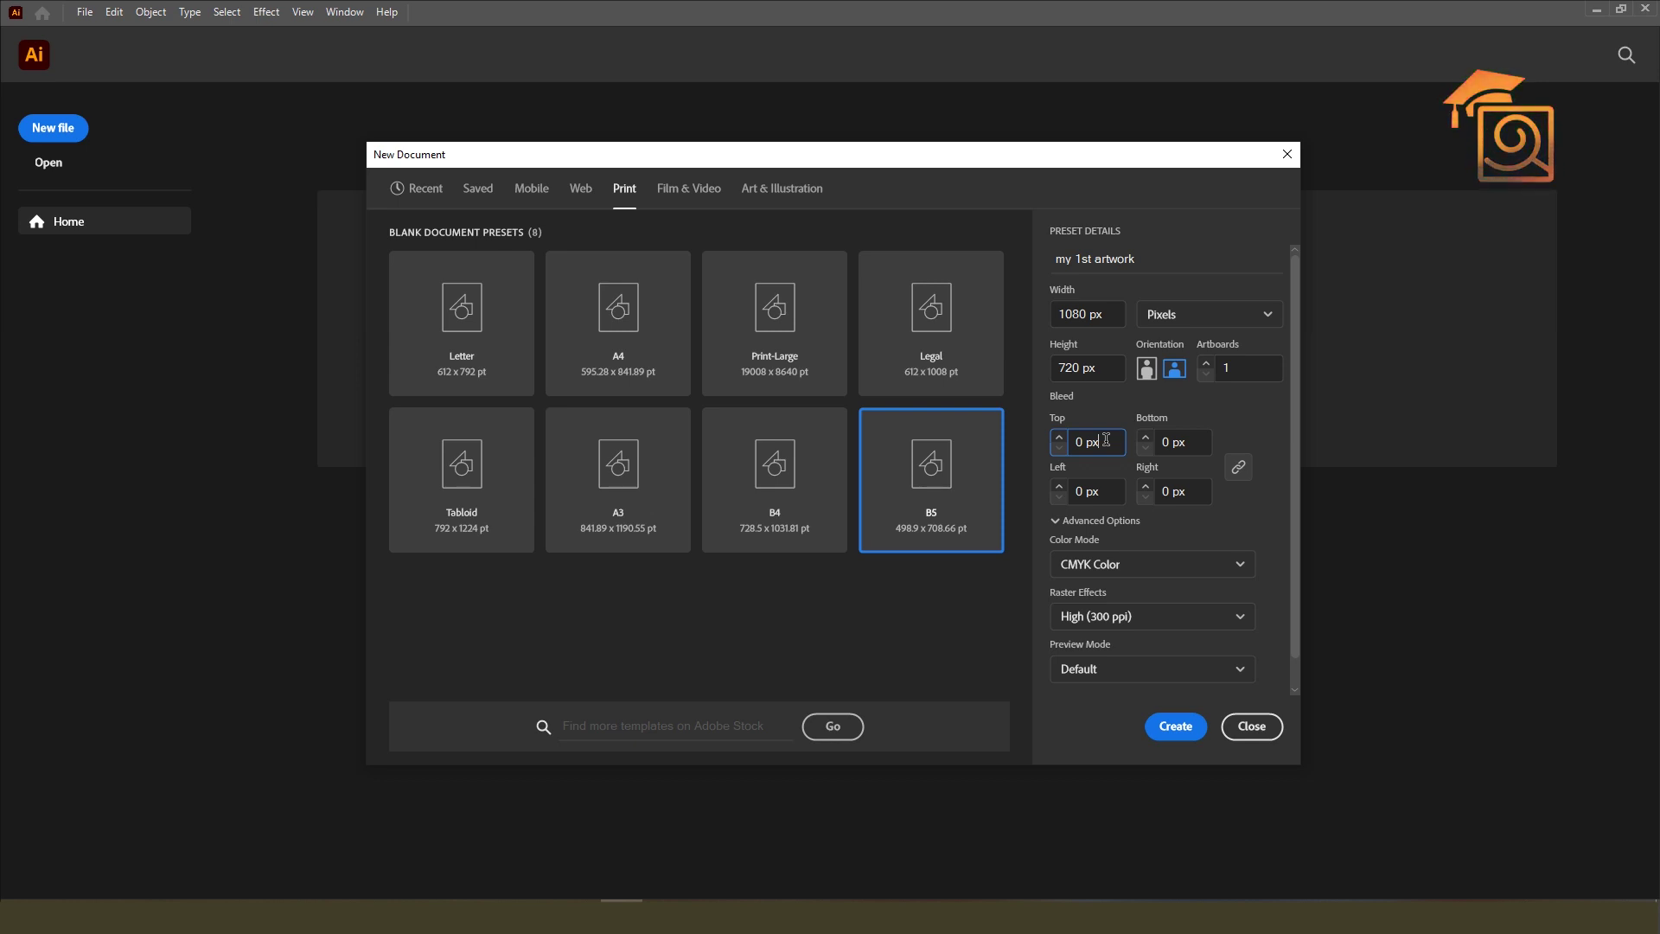
{"action": "left_click", "coordinate": [1058, 523]}
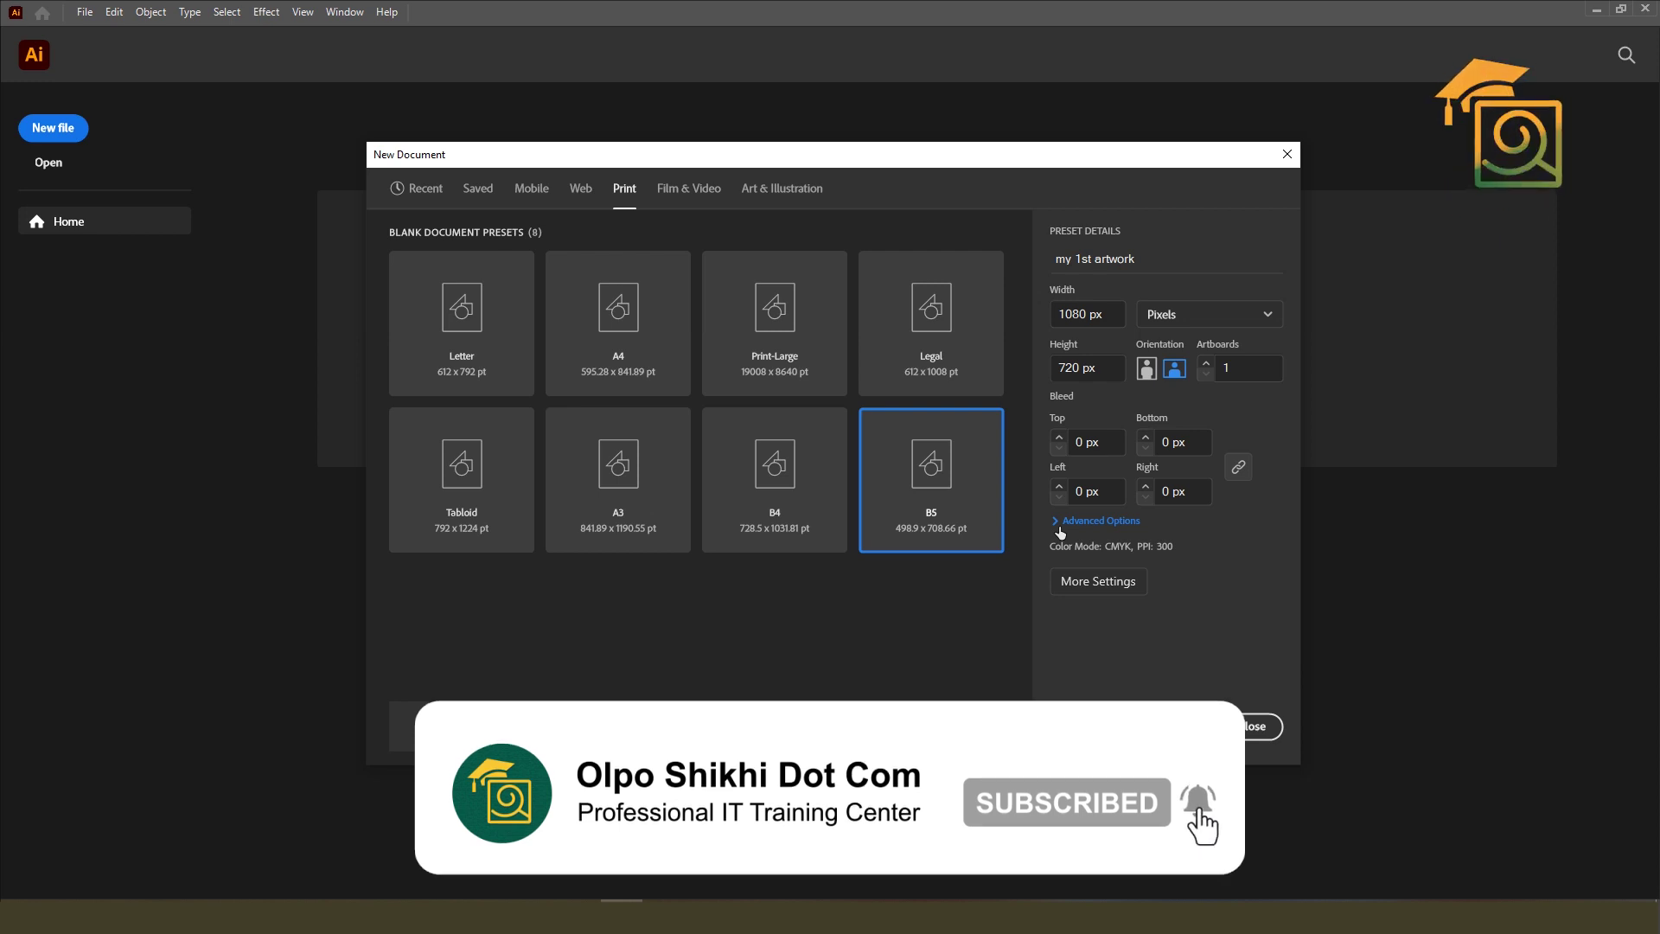
Step: Expand Advanced Options again and open the Color Mode list showing RGB and CMYK
{"action": "left_click", "coordinate": [1060, 523]}
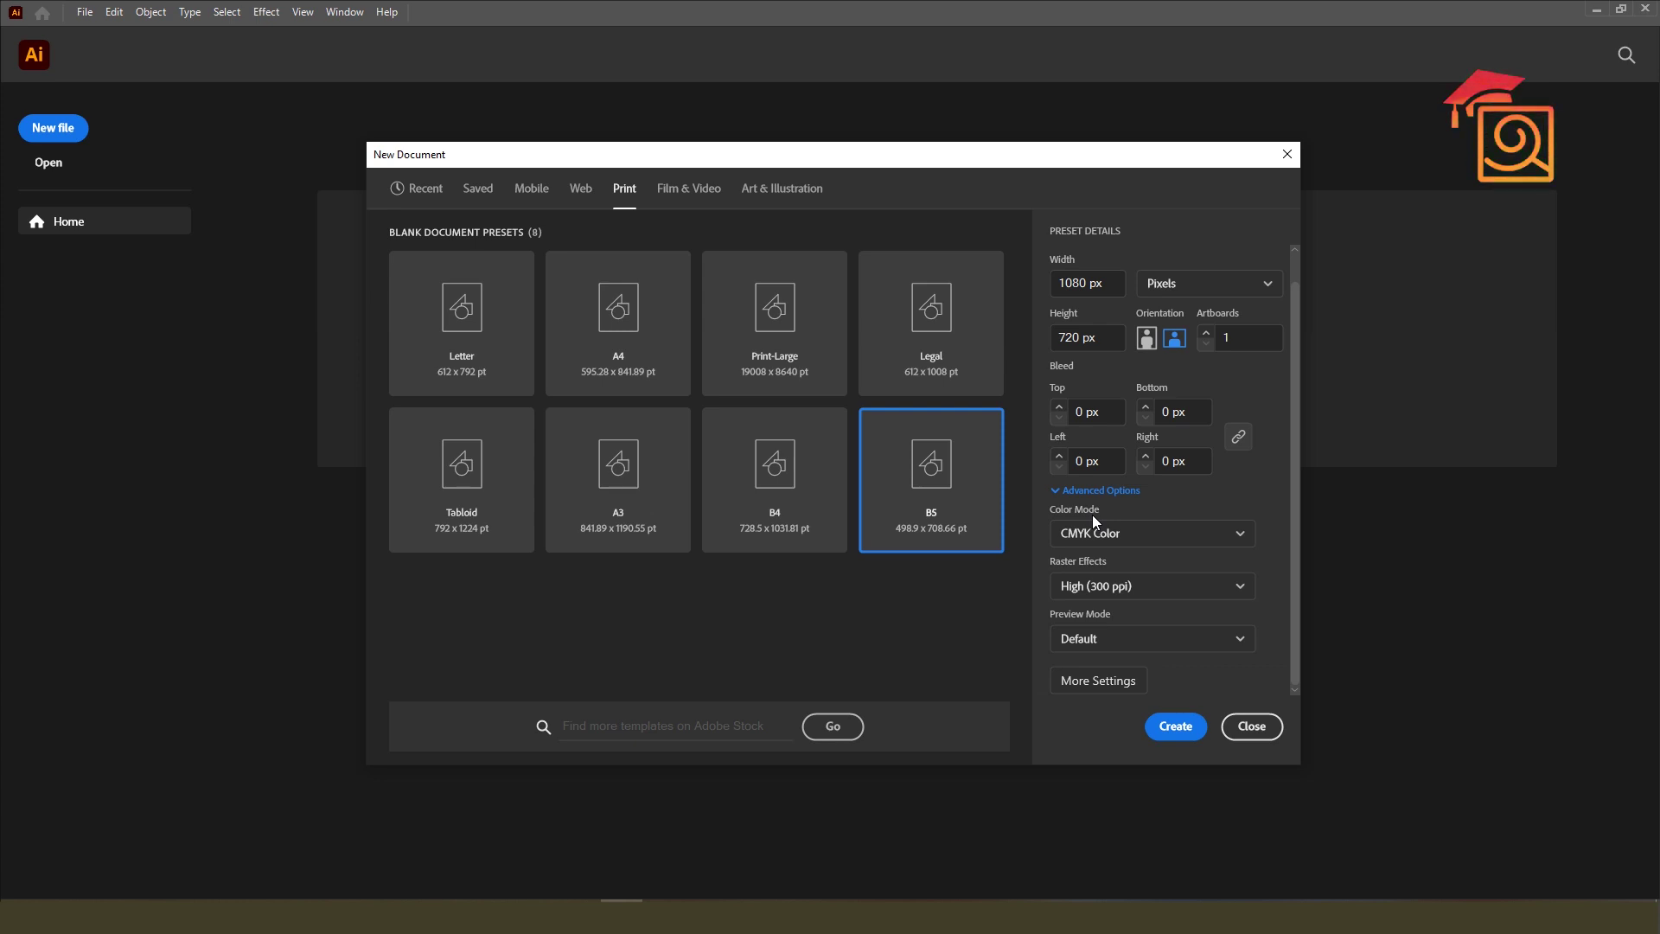
{"action": "left_click", "coordinate": [1089, 536]}
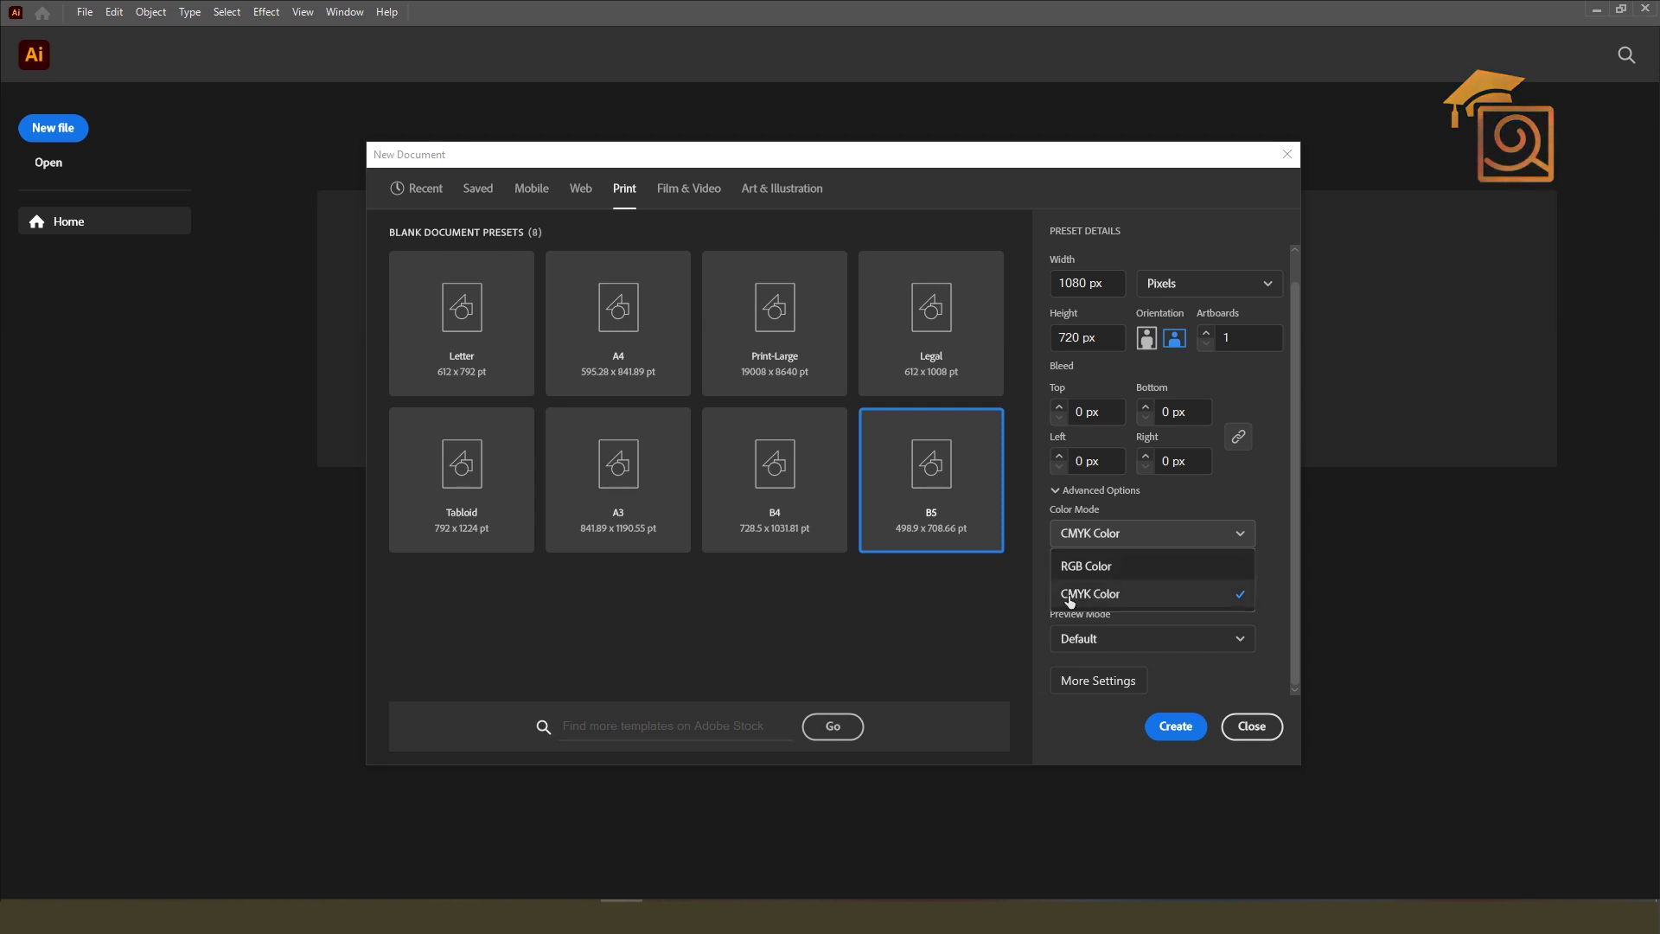
{"action": "left_click", "coordinate": [1098, 534]}
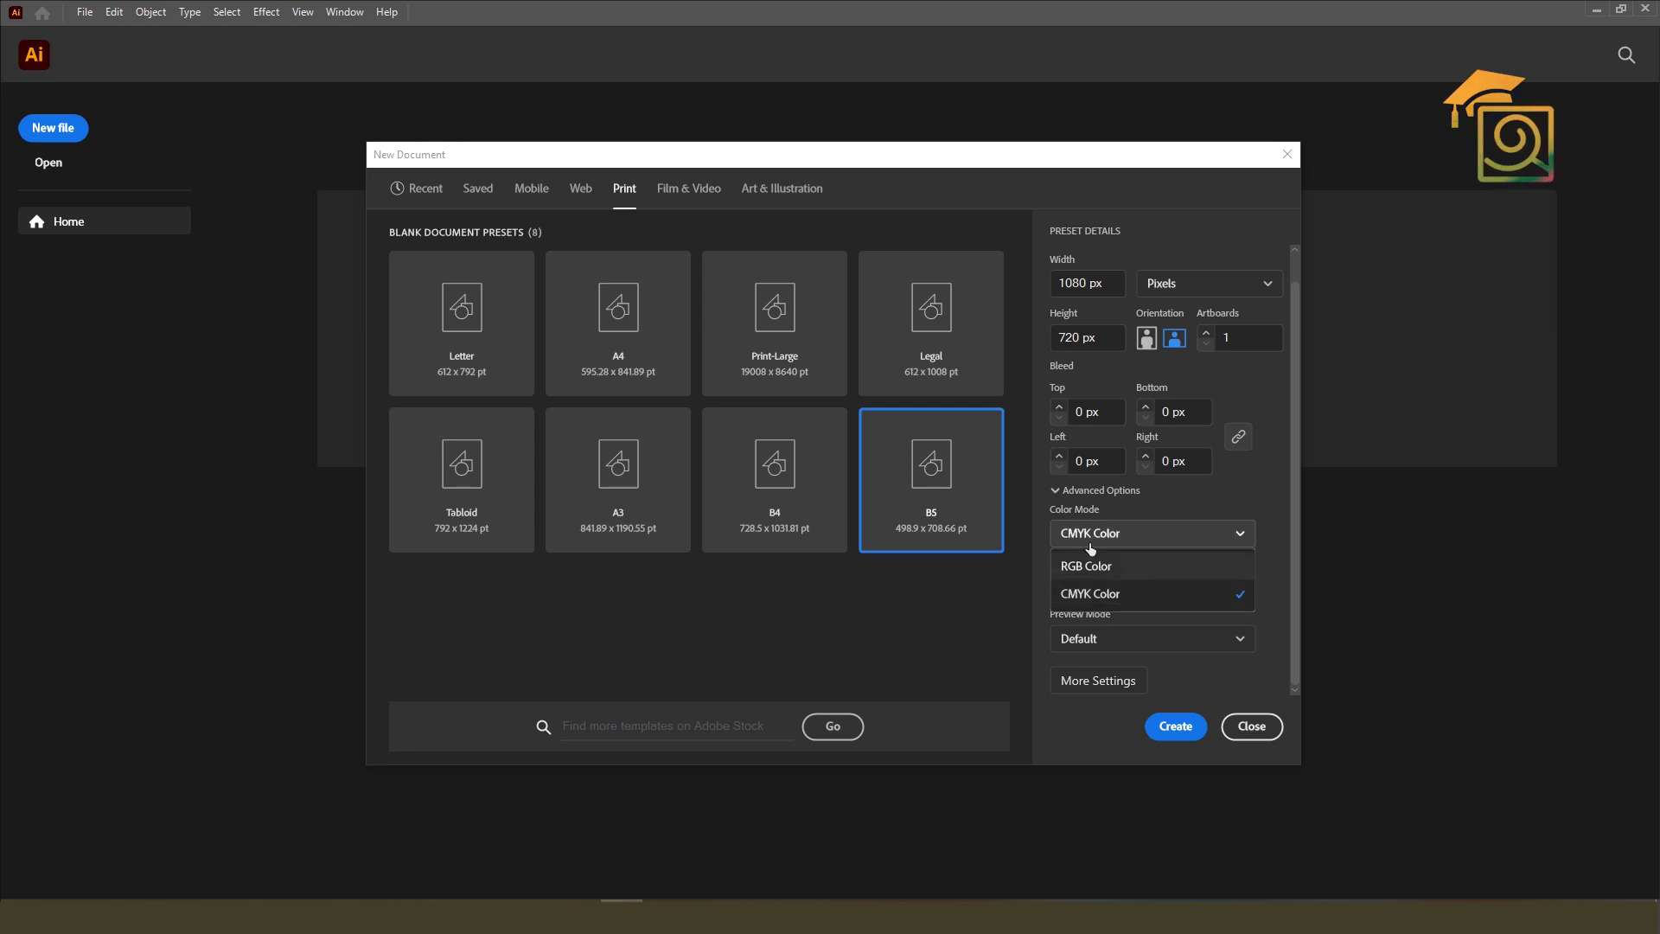
Step: Change the colour mode to RGB Color and list the Raster Effects resolutions
{"action": "left_click", "coordinate": [1097, 576]}
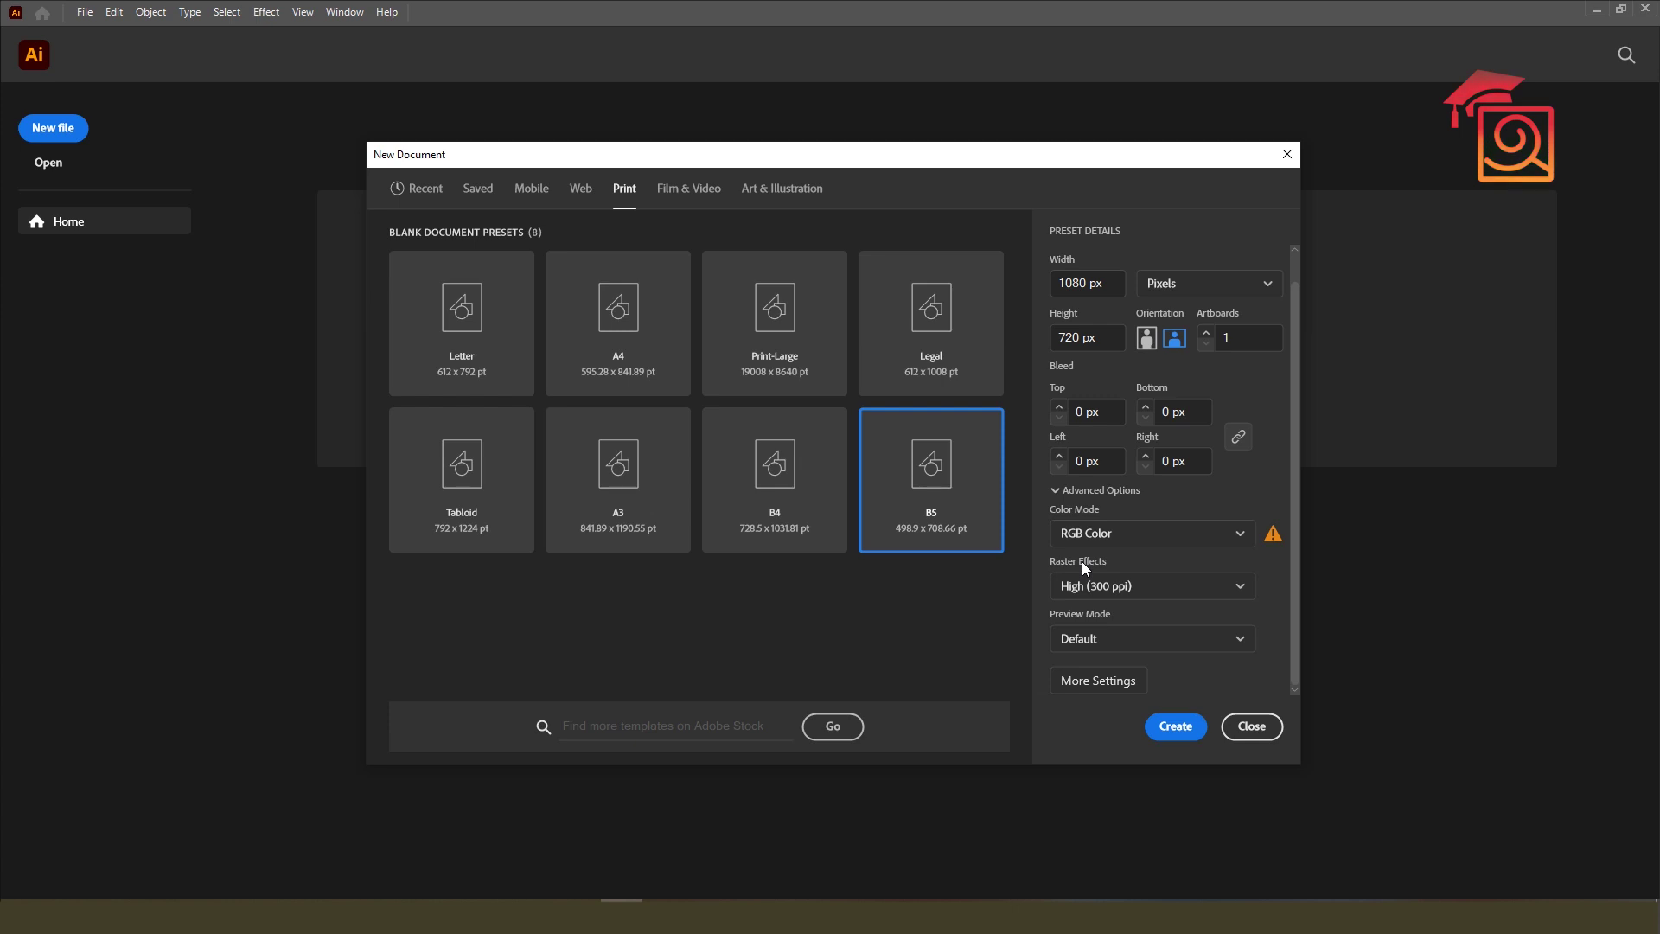
{"action": "left_click", "coordinate": [1104, 591]}
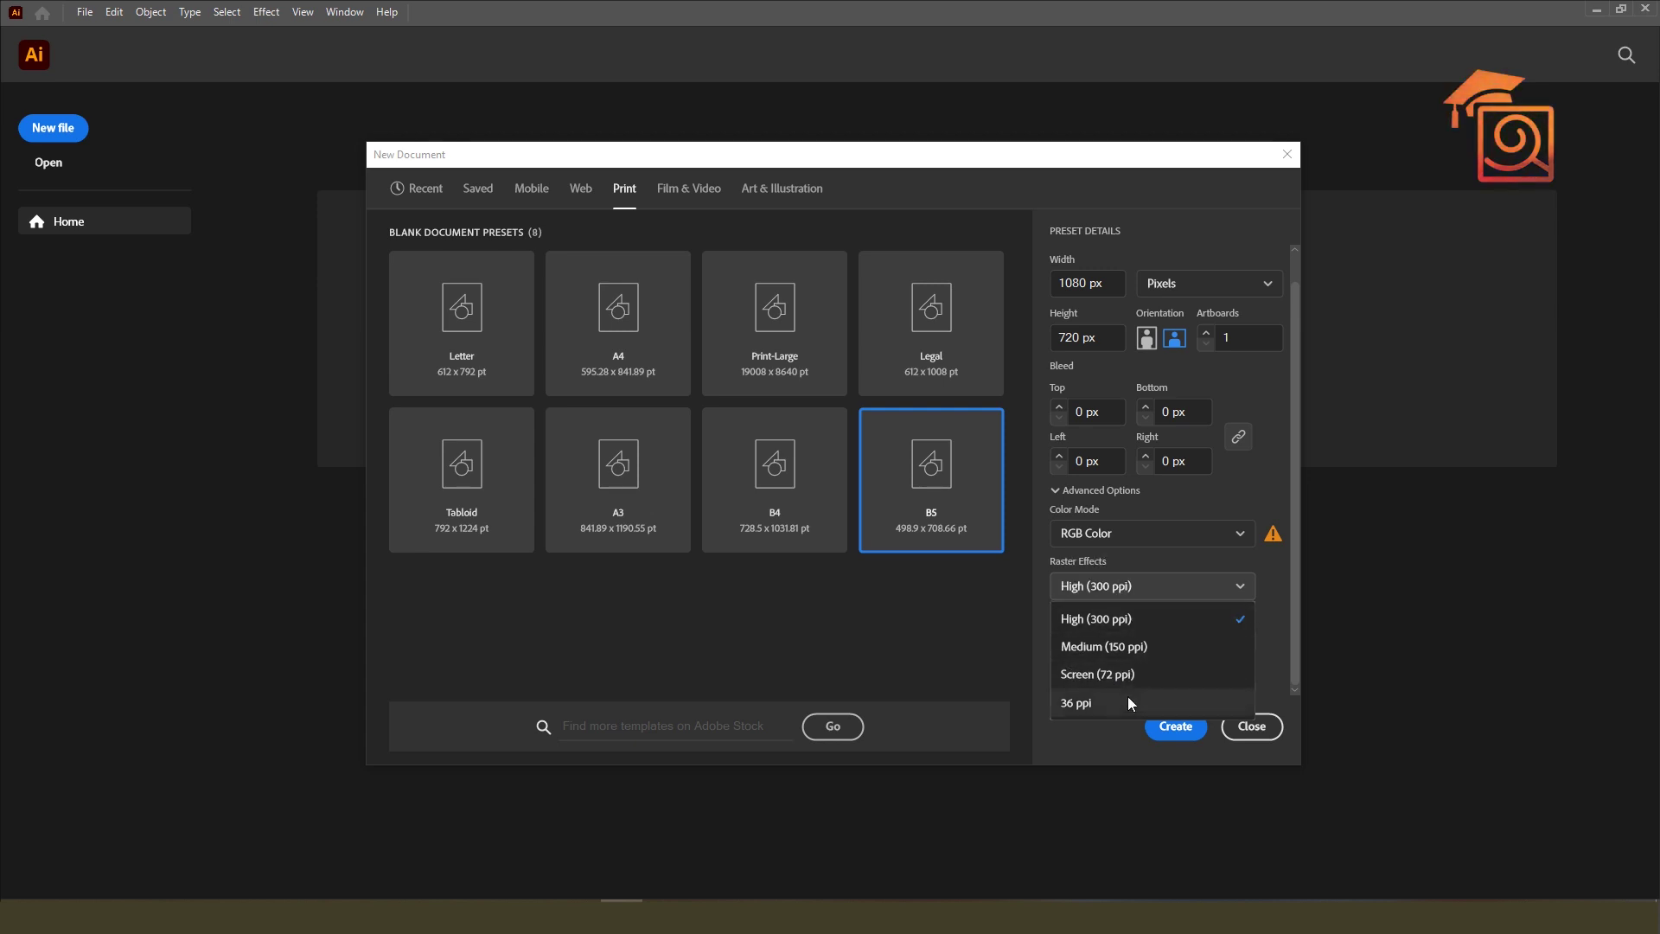
{"action": "left_click", "coordinate": [1106, 683]}
{"action": "left_click", "coordinate": [1093, 535]}
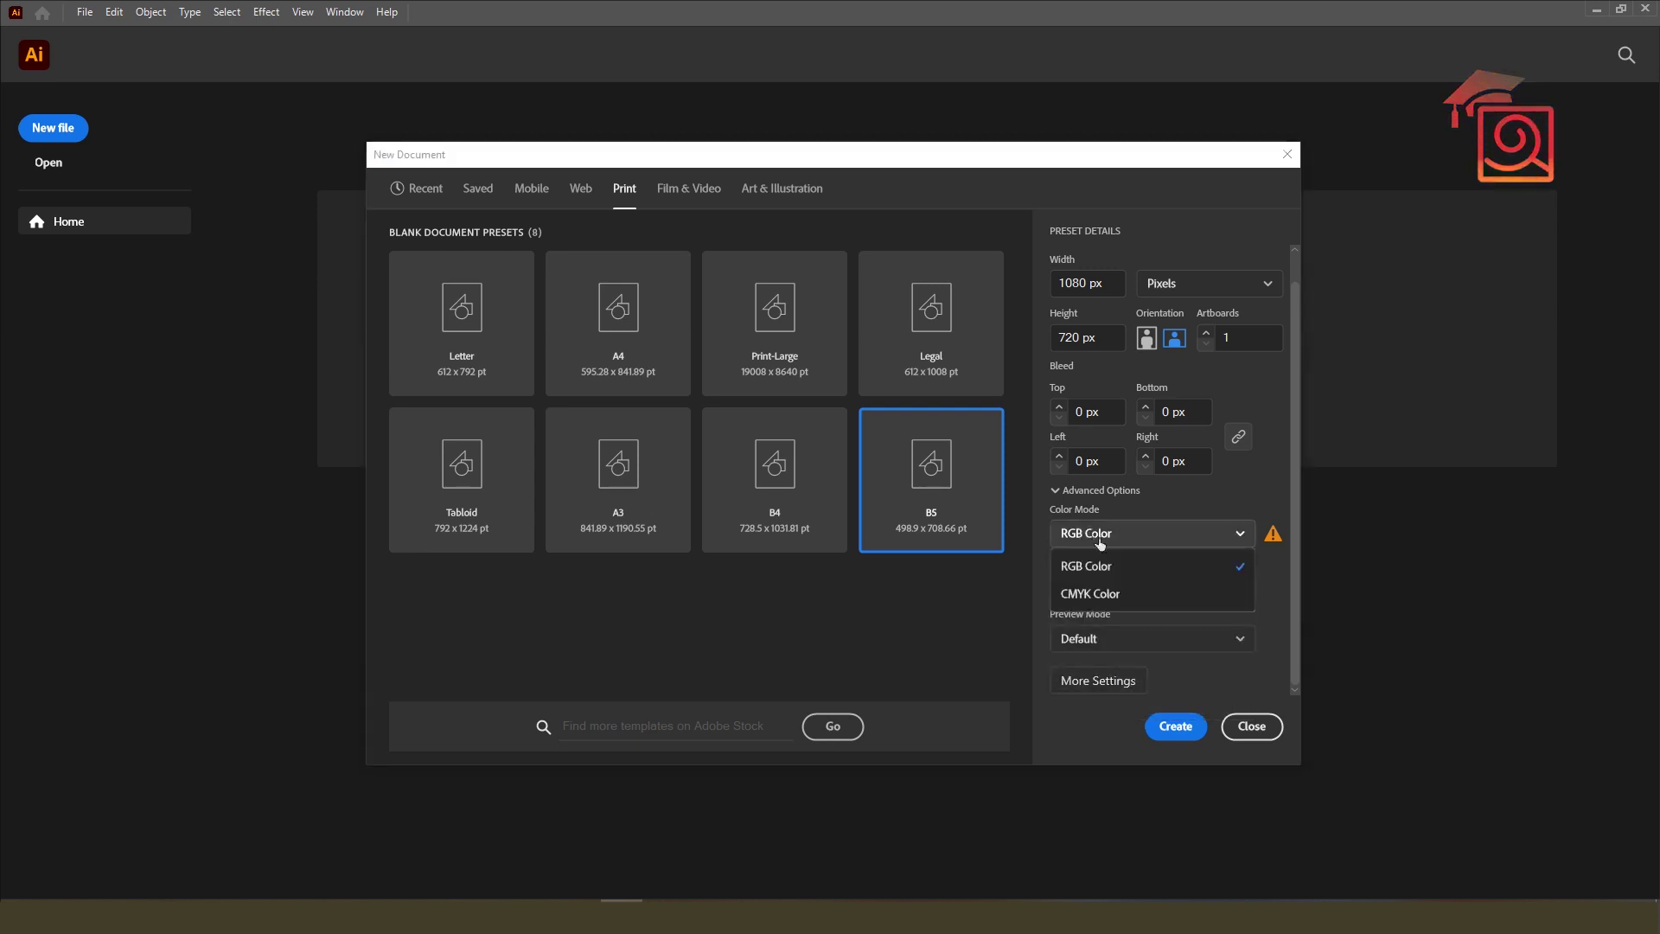
{"action": "left_click", "coordinate": [1096, 593]}
{"action": "left_click", "coordinate": [1107, 622]}
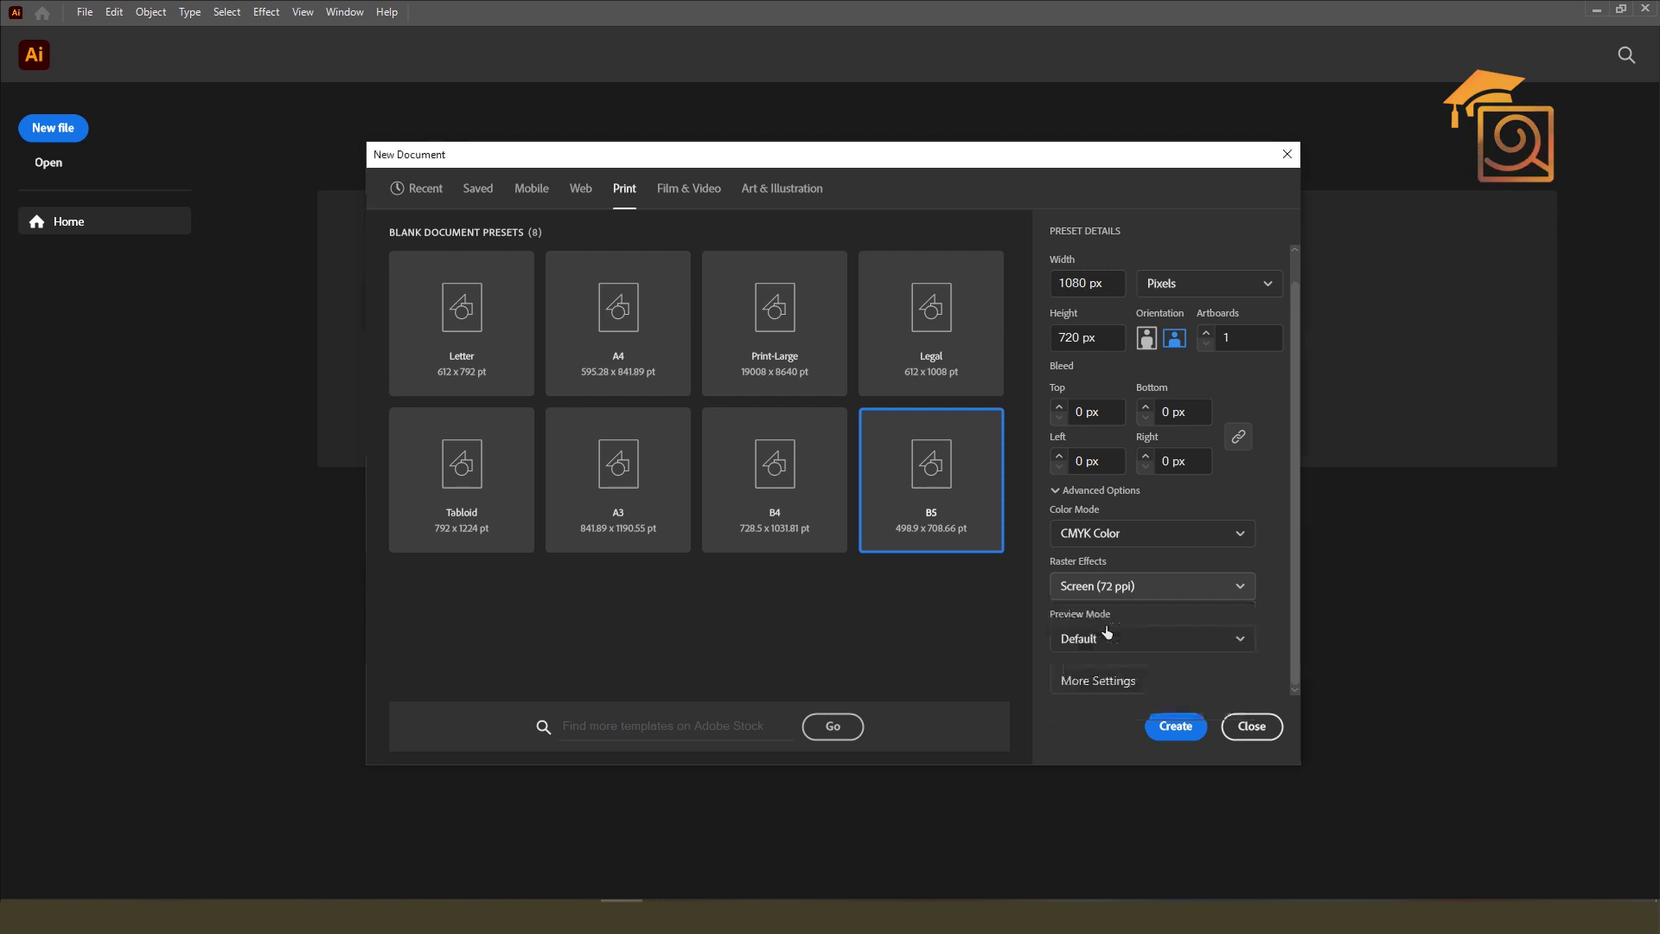
{"action": "left_click", "coordinate": [1097, 534]}
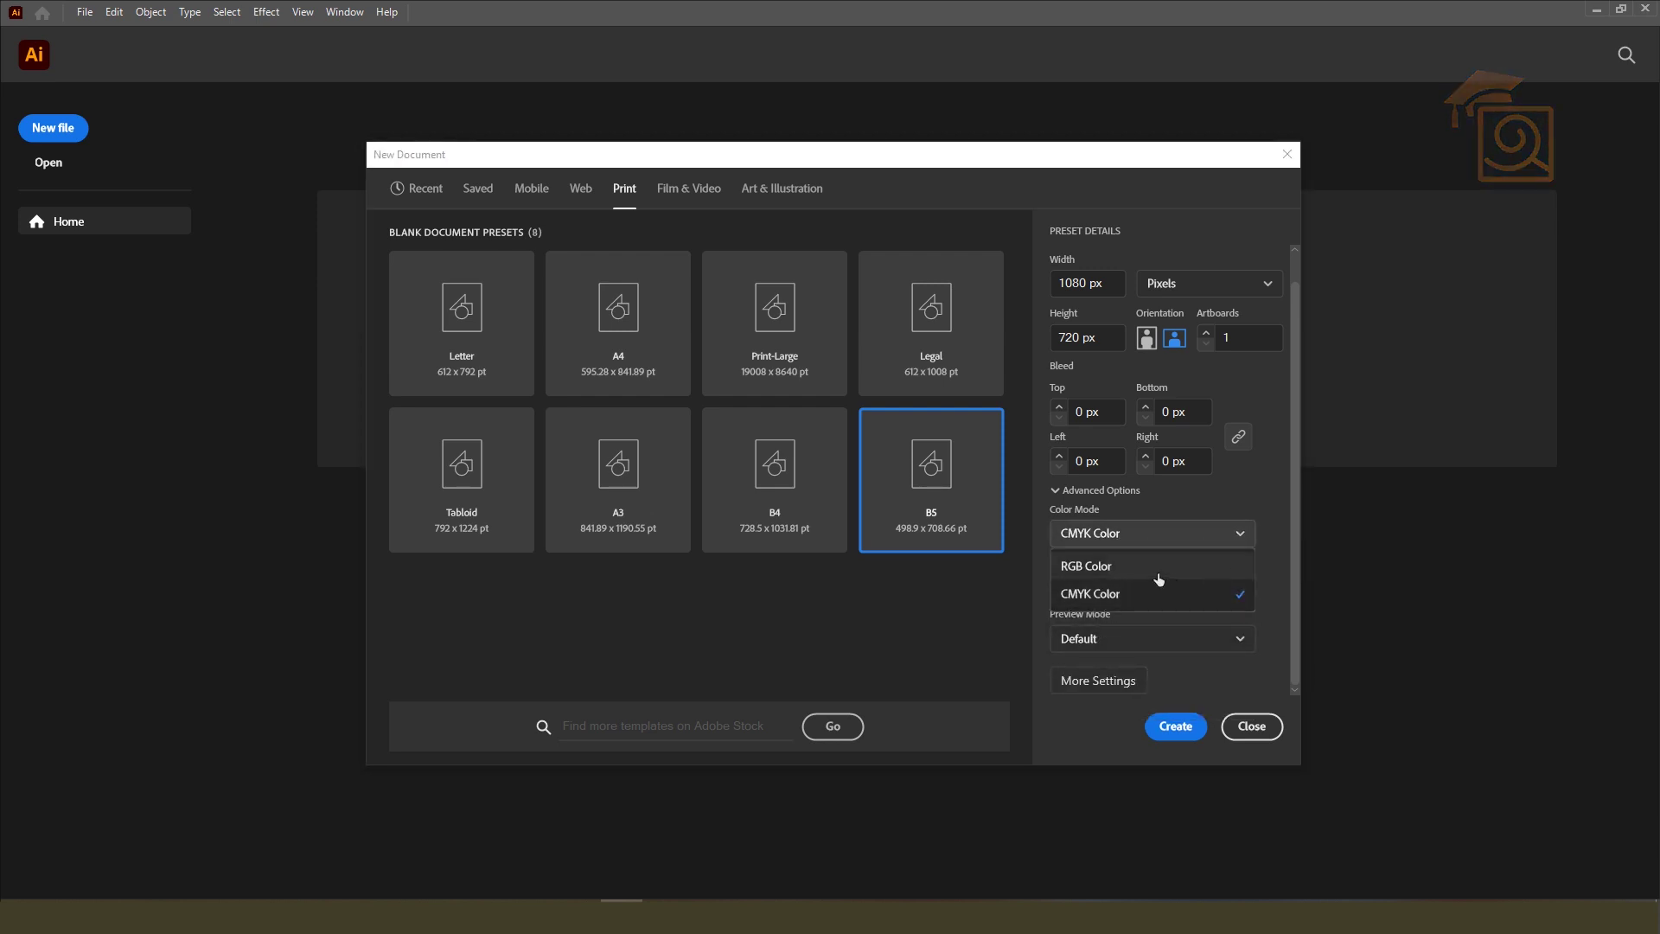
{"action": "left_click", "coordinate": [1132, 572]}
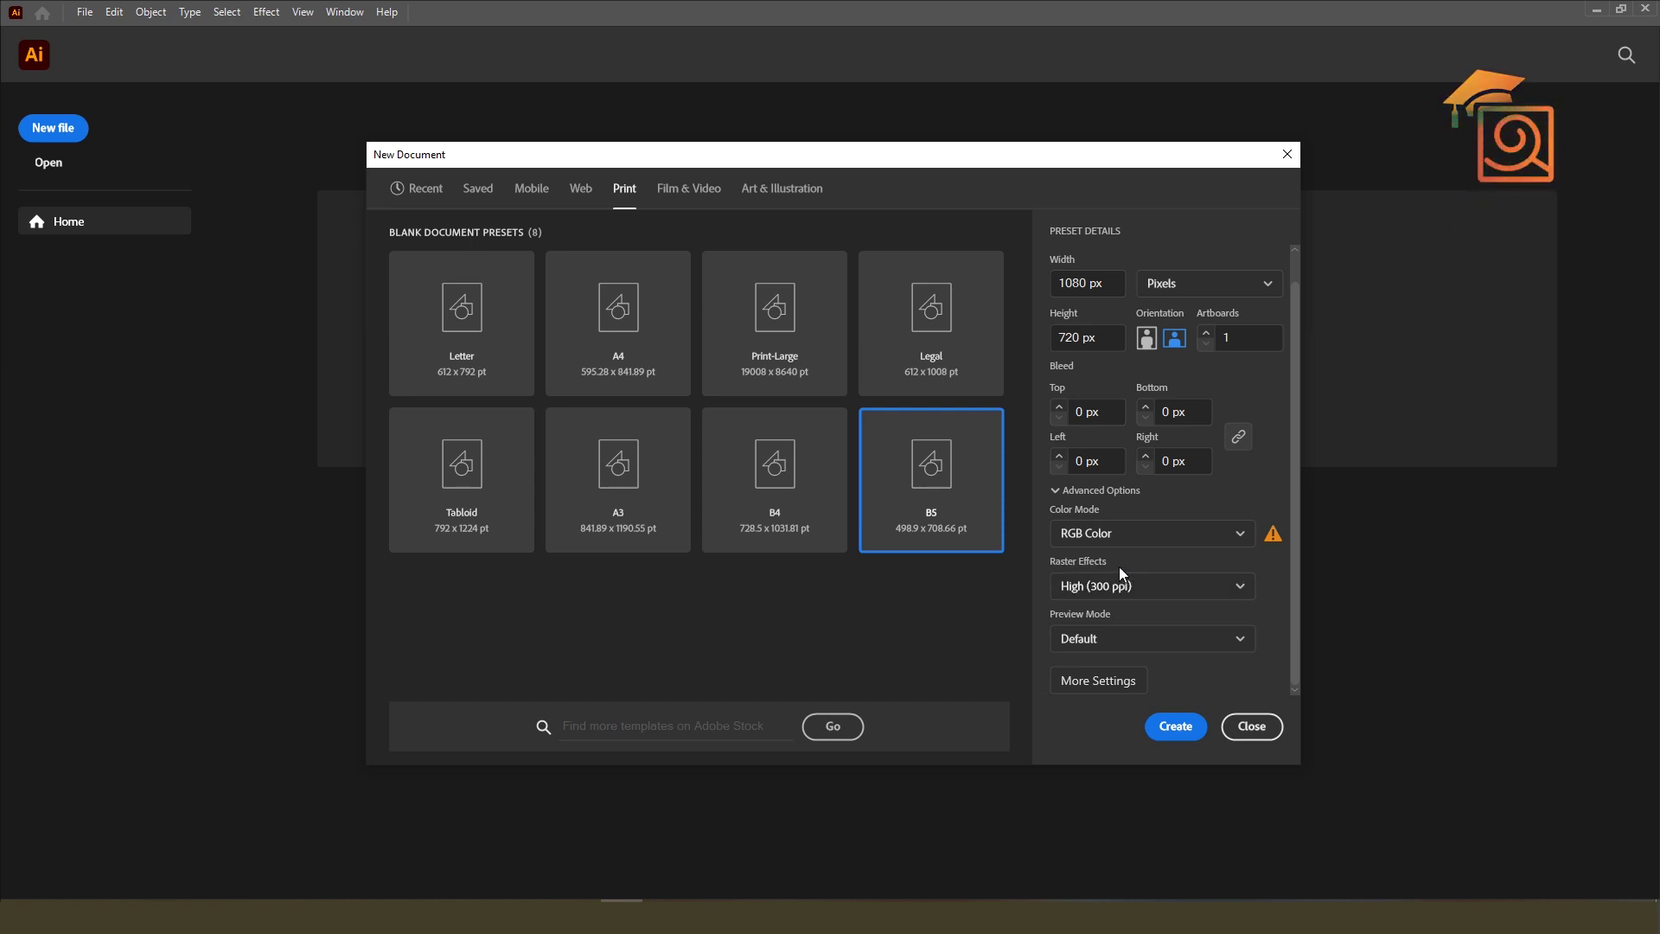
{"action": "left_click", "coordinate": [1116, 641]}
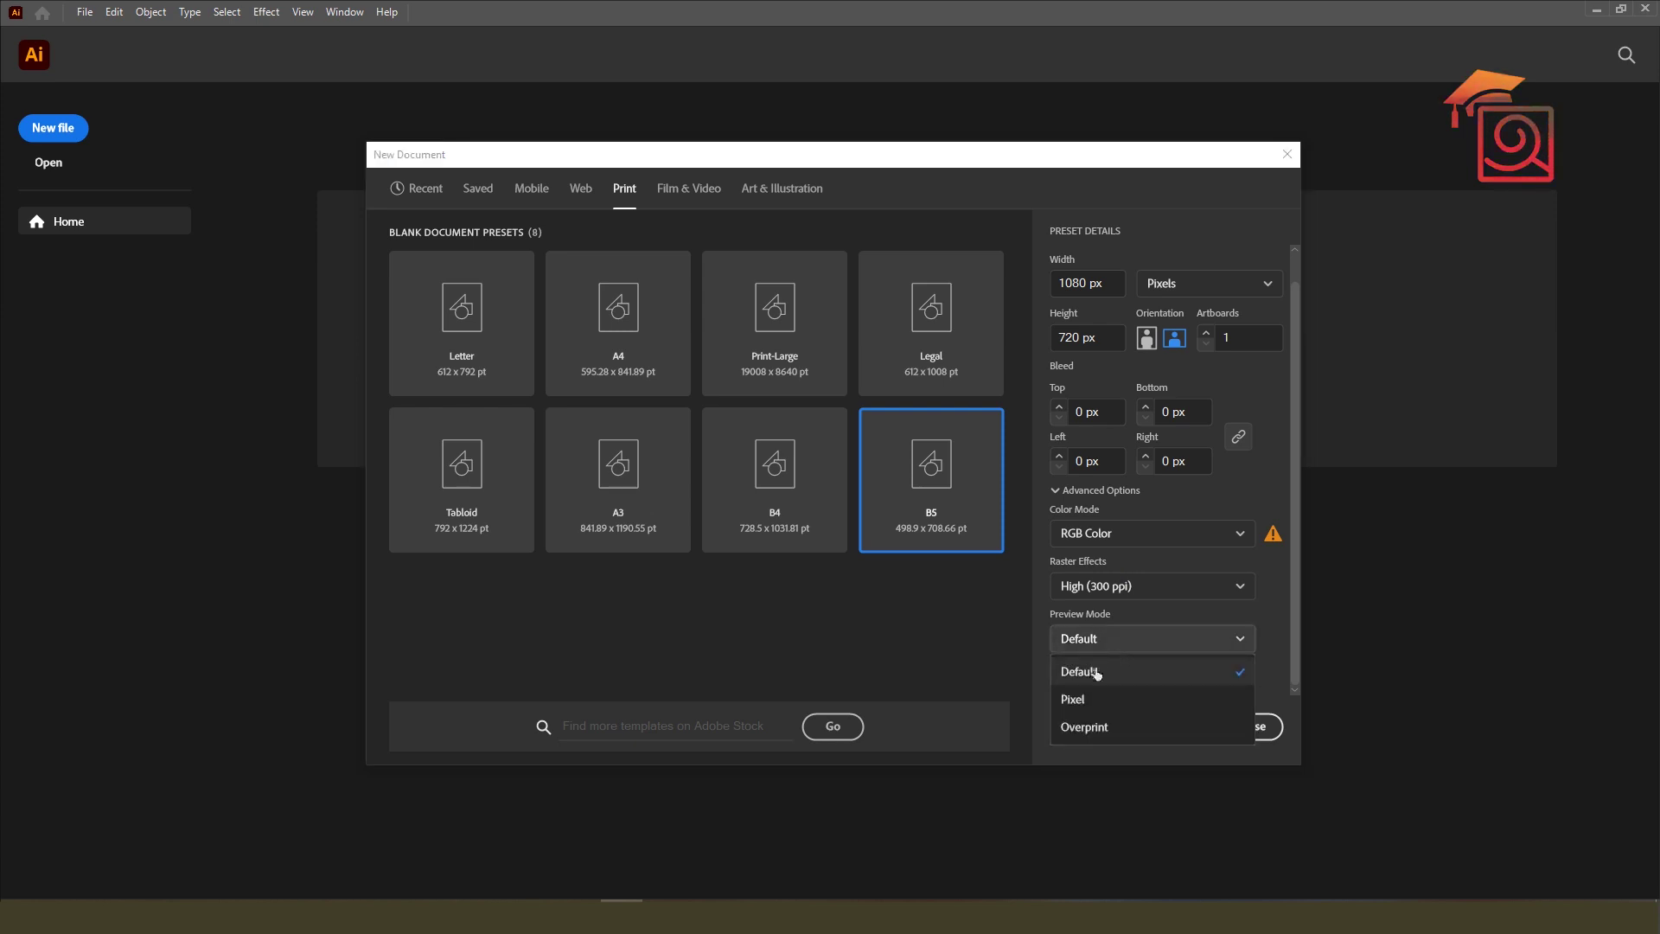
{"action": "left_click", "coordinate": [1119, 610]}
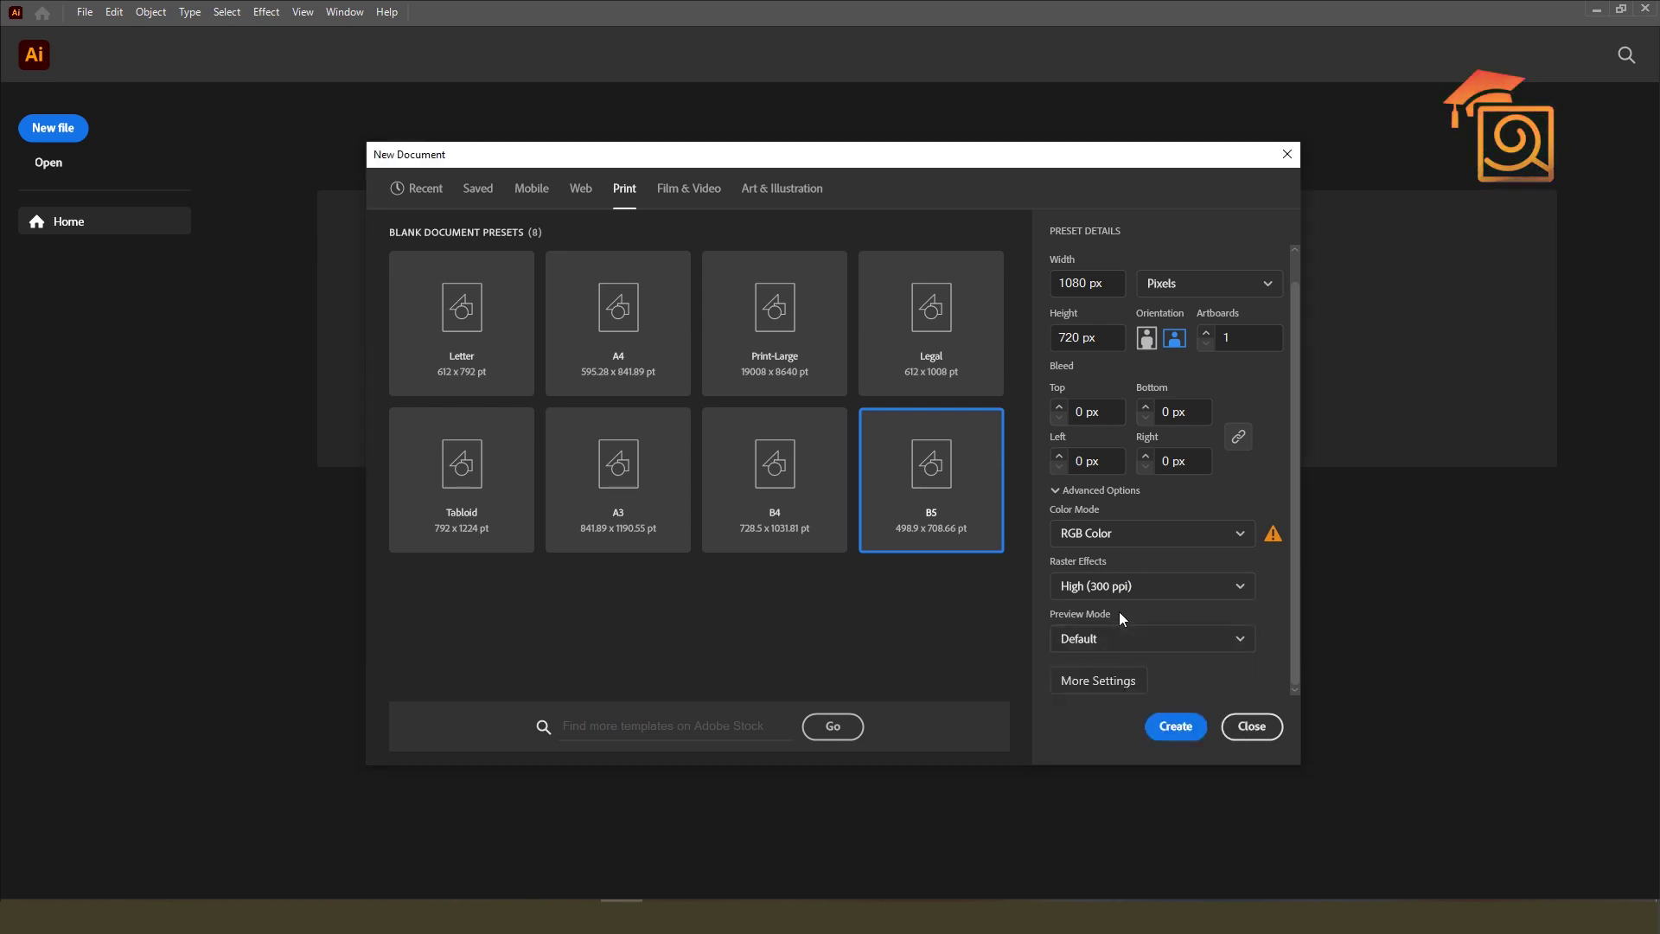
Step: Open More Settings, reposition the dialog, and check the Profile list, leaving it on Custom
{"action": "left_click", "coordinate": [1117, 688]}
{"action": "left_click_drag", "start_coordinate": [867, 275], "coordinate": [792, 217]}
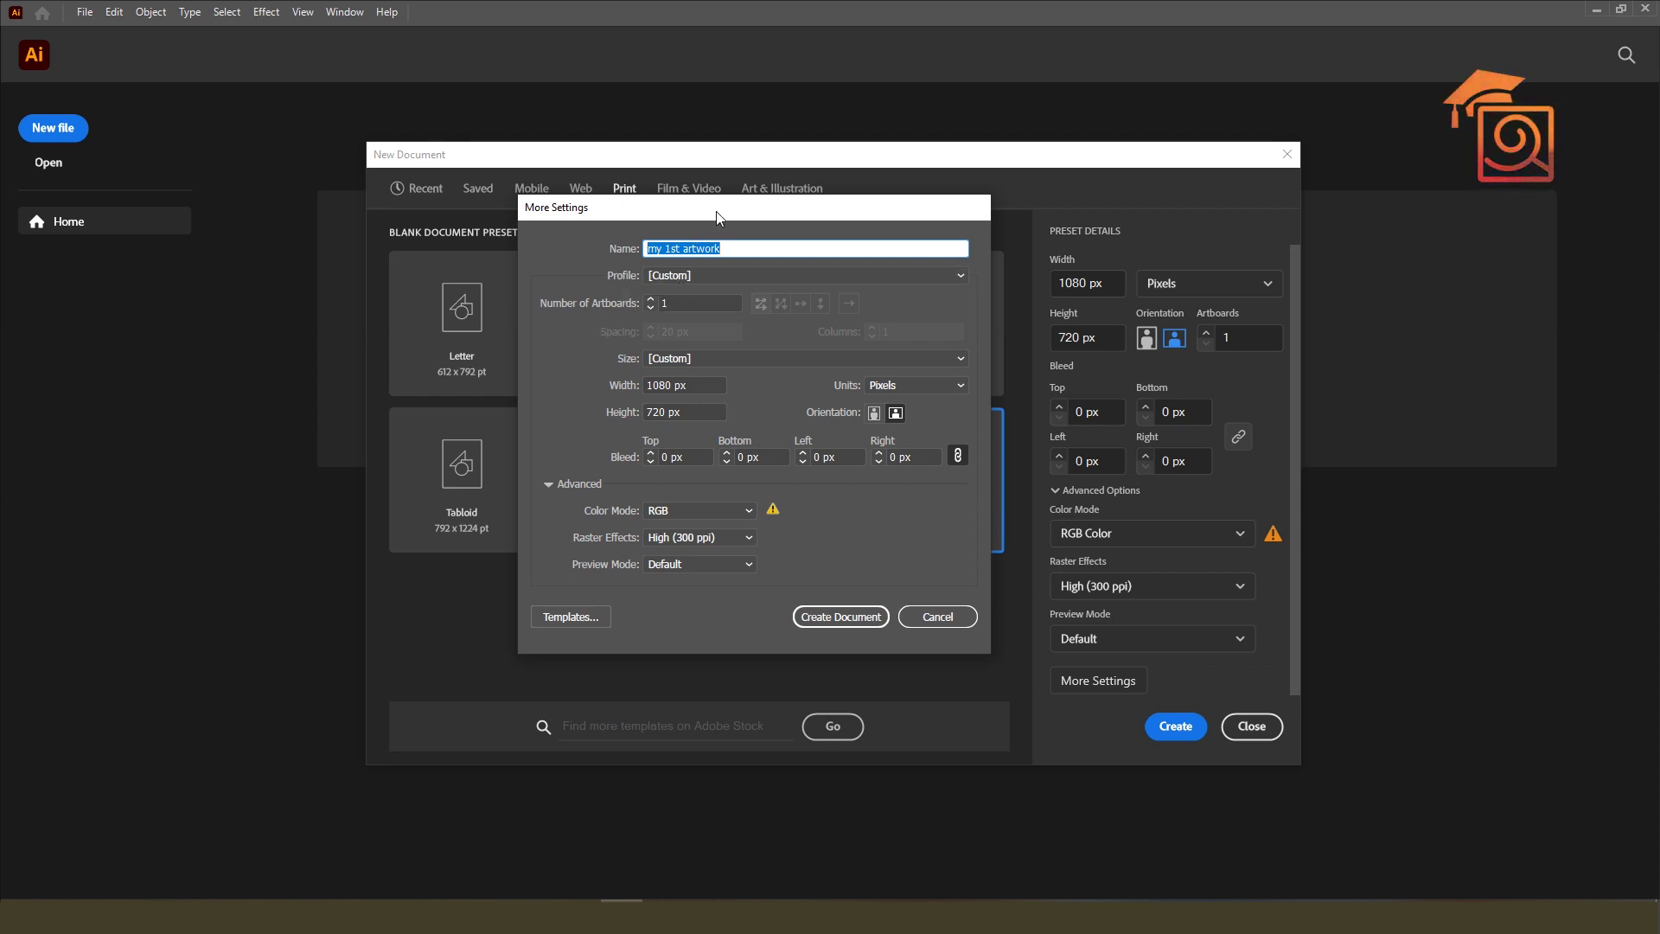
{"action": "left_click_drag", "start_coordinate": [727, 218], "coordinate": [689, 215]}
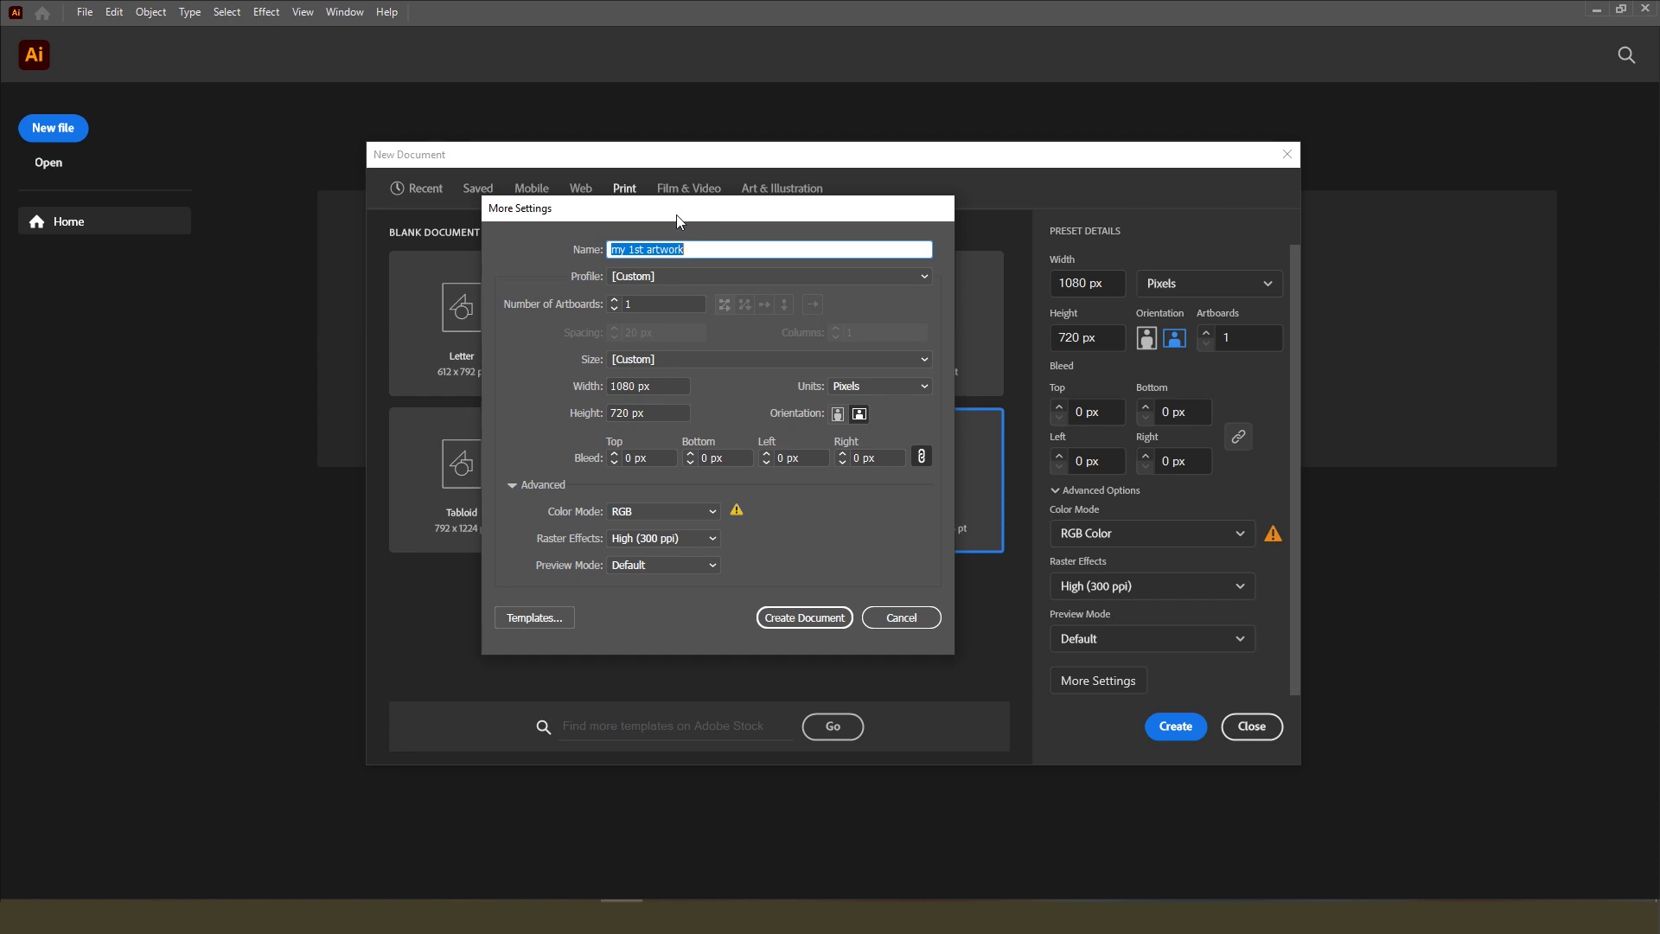
{"action": "left_click", "coordinate": [630, 277]}
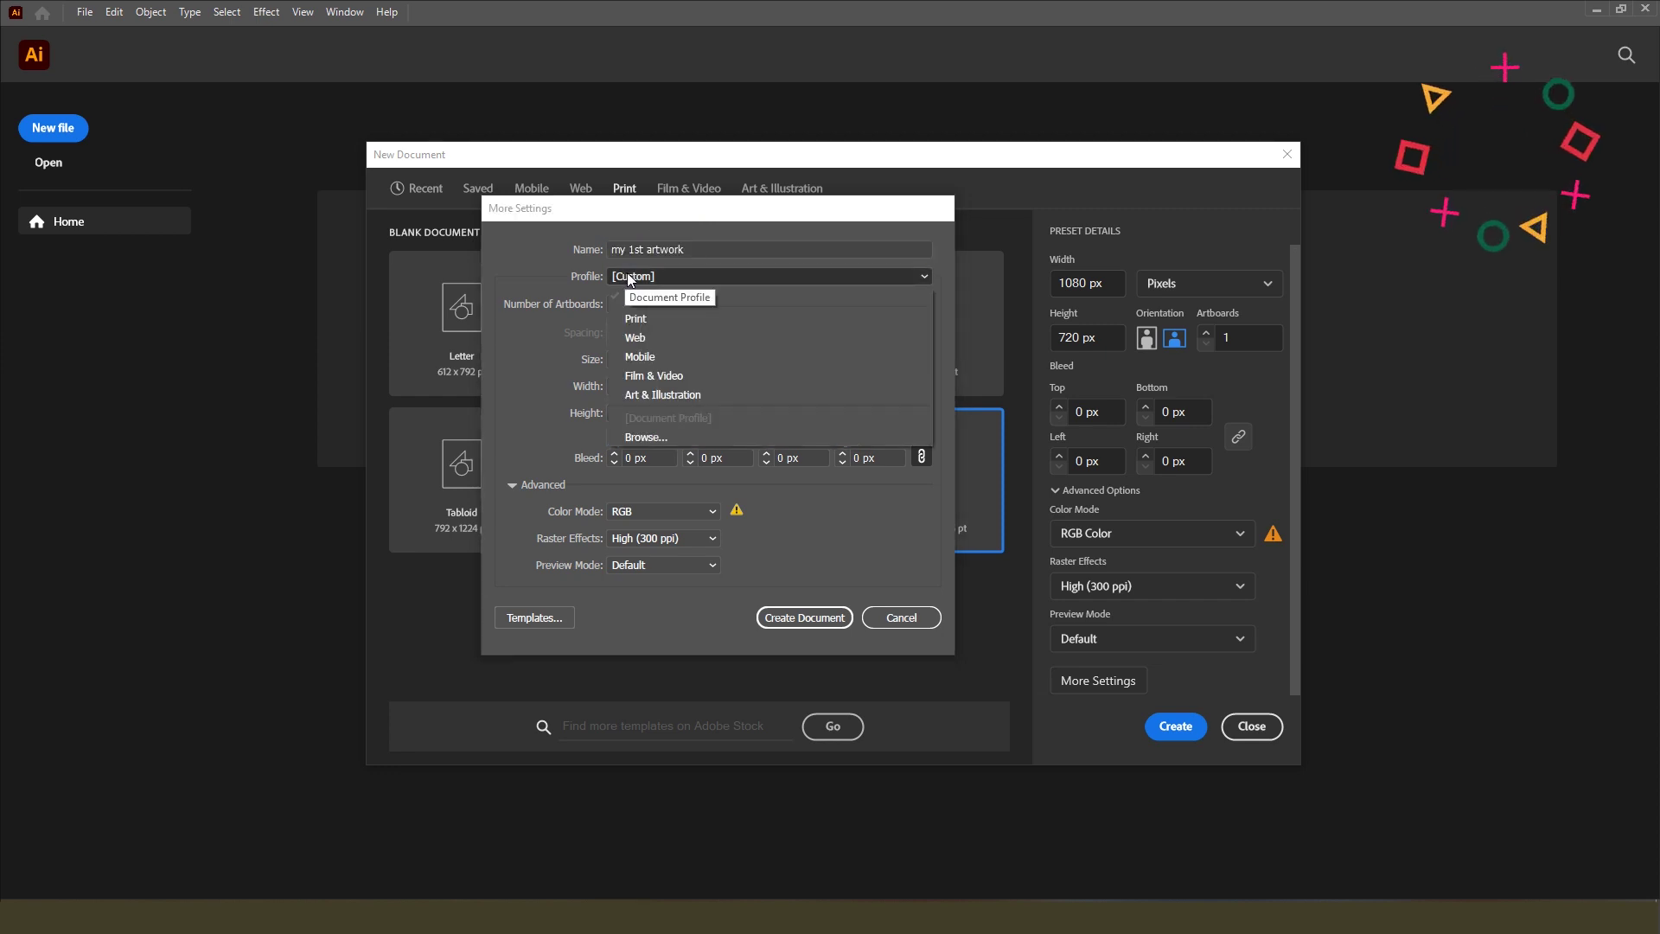
{"action": "left_click", "coordinate": [662, 215]}
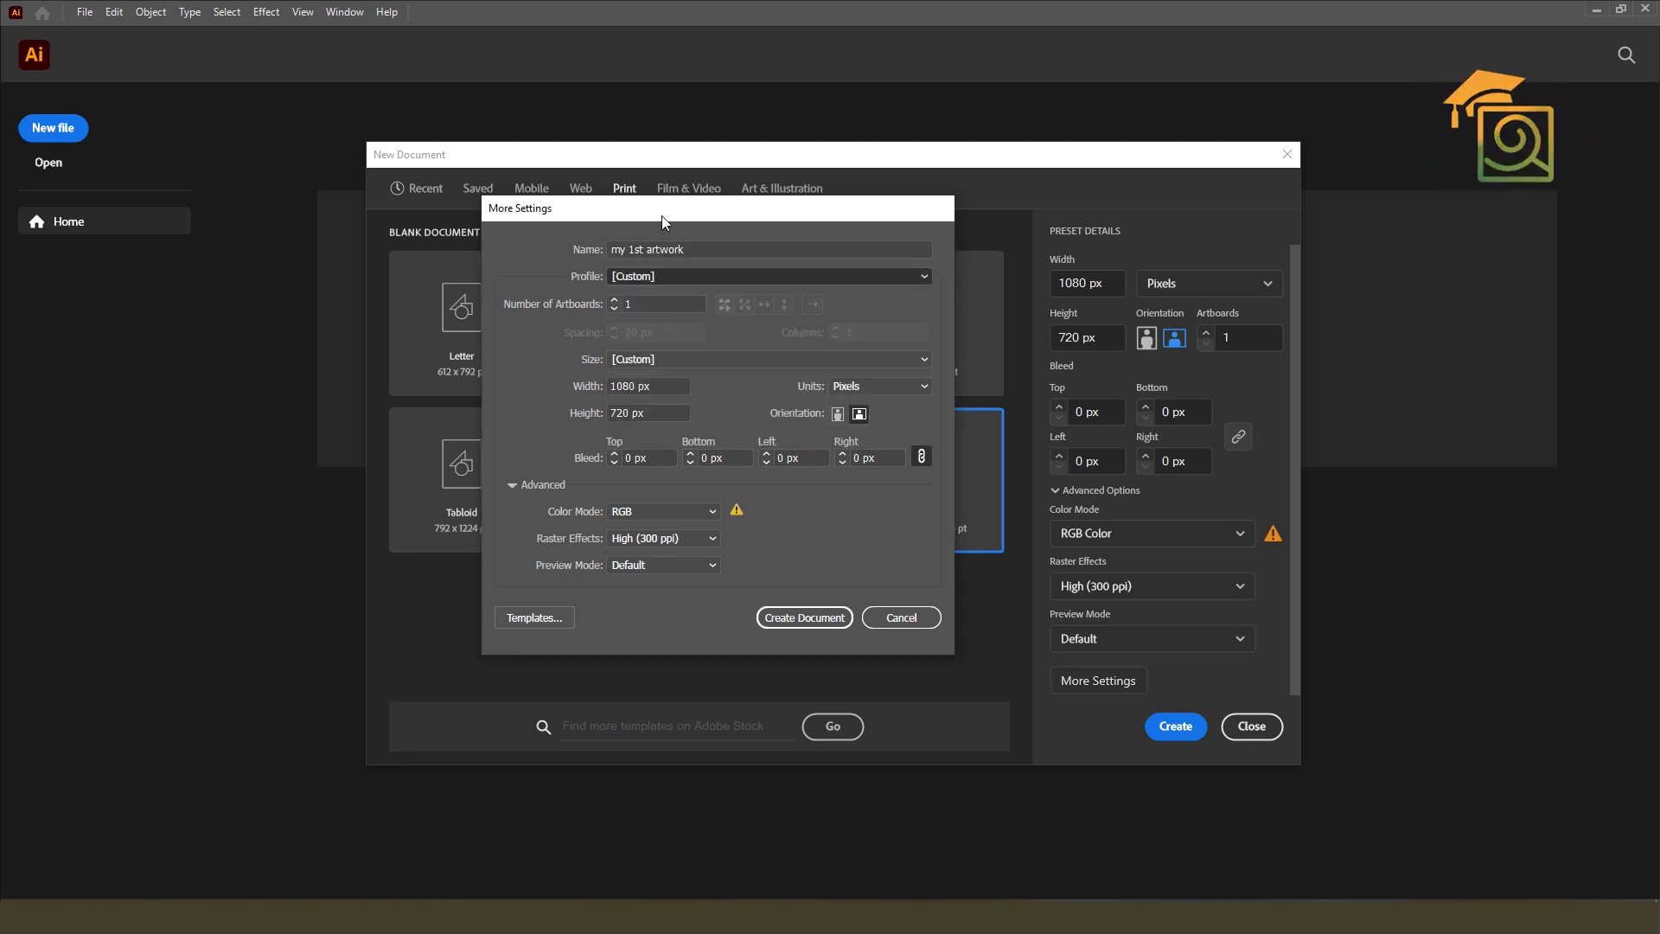
{"action": "left_click_drag", "start_coordinate": [662, 215], "coordinate": [691, 340]}
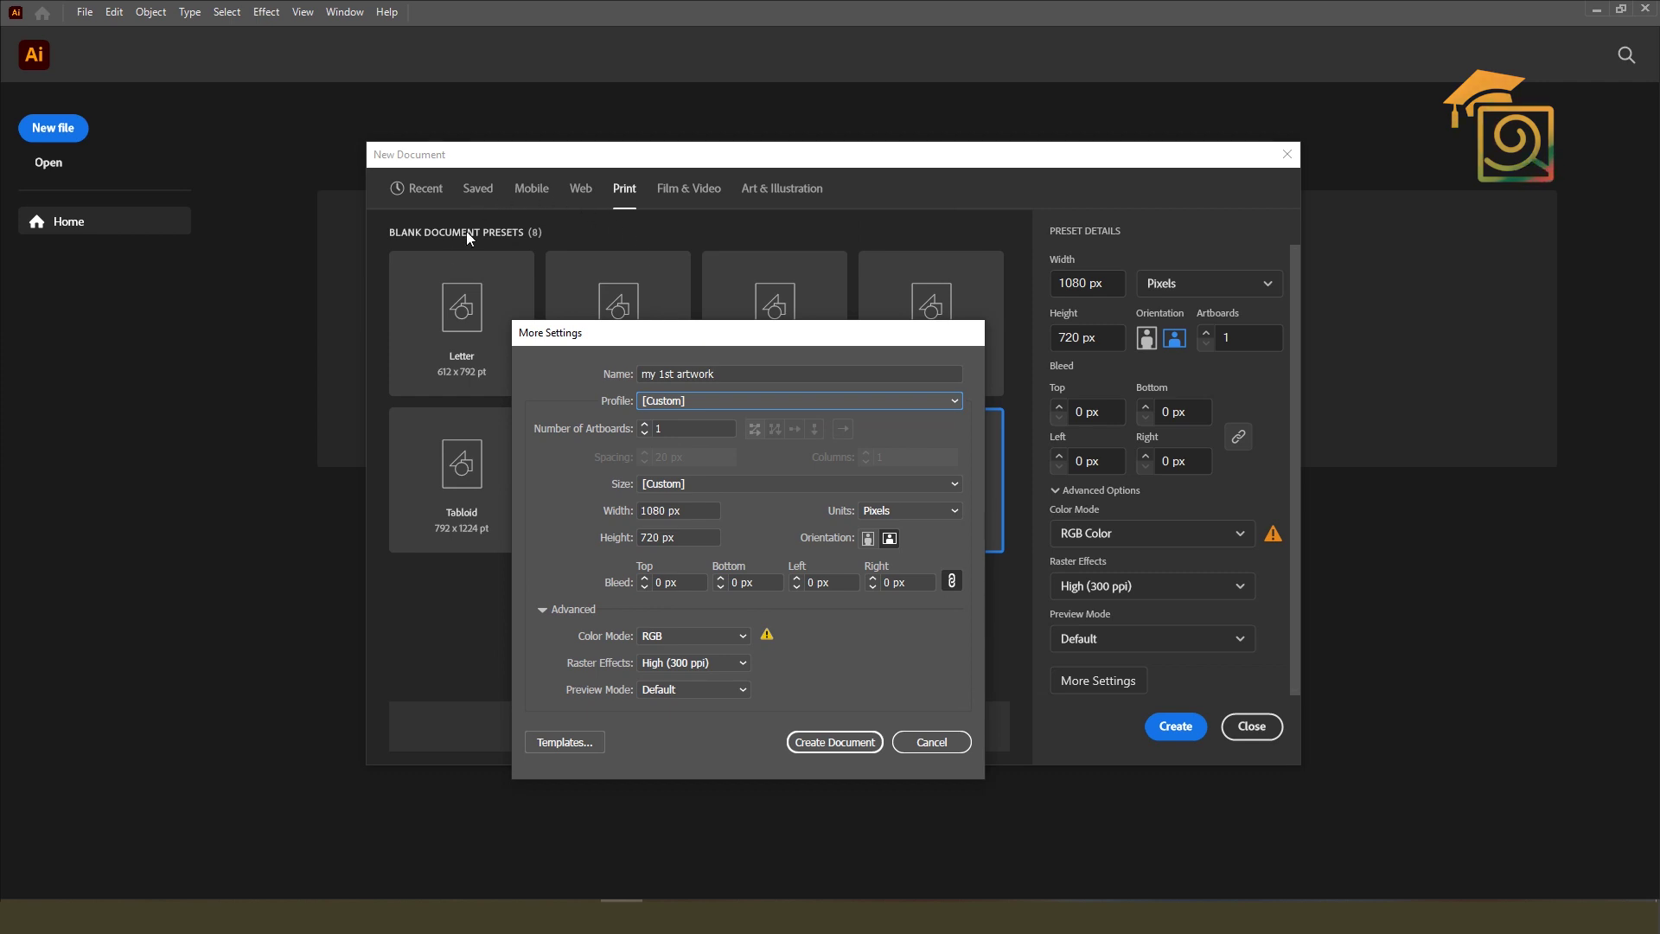
{"action": "left_click_drag", "start_coordinate": [828, 325], "coordinate": [783, 234]}
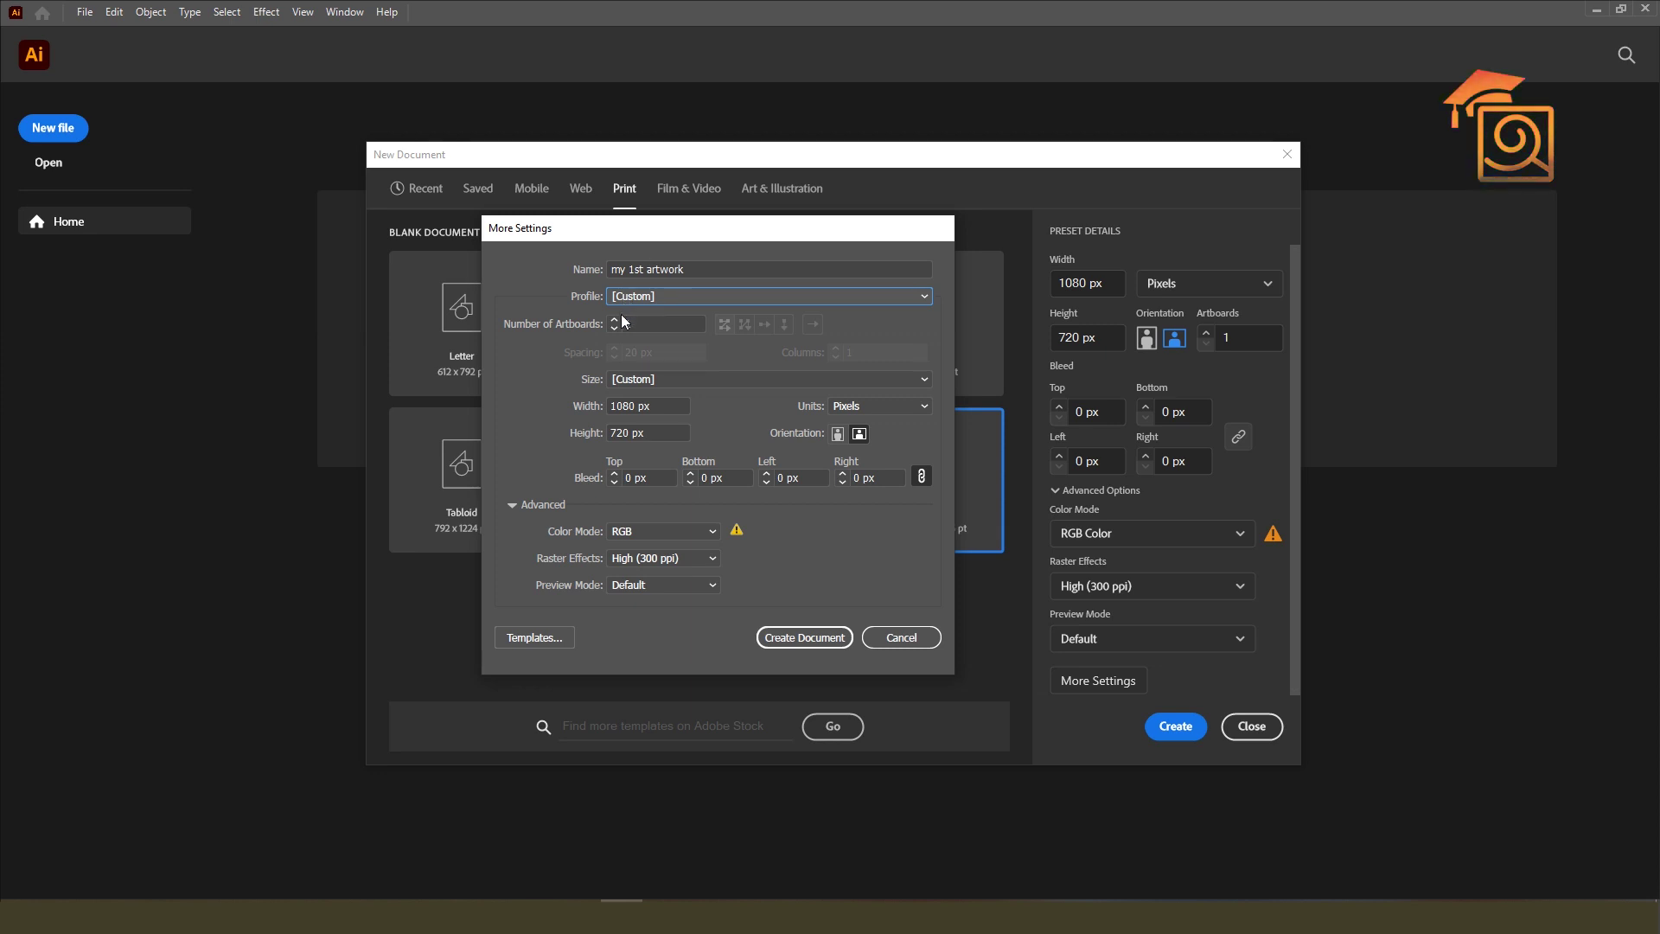
Step: Keep Number of Artboards at 1 and create the 'my 1st artwork' document
{"action": "left_click", "coordinate": [615, 321]}
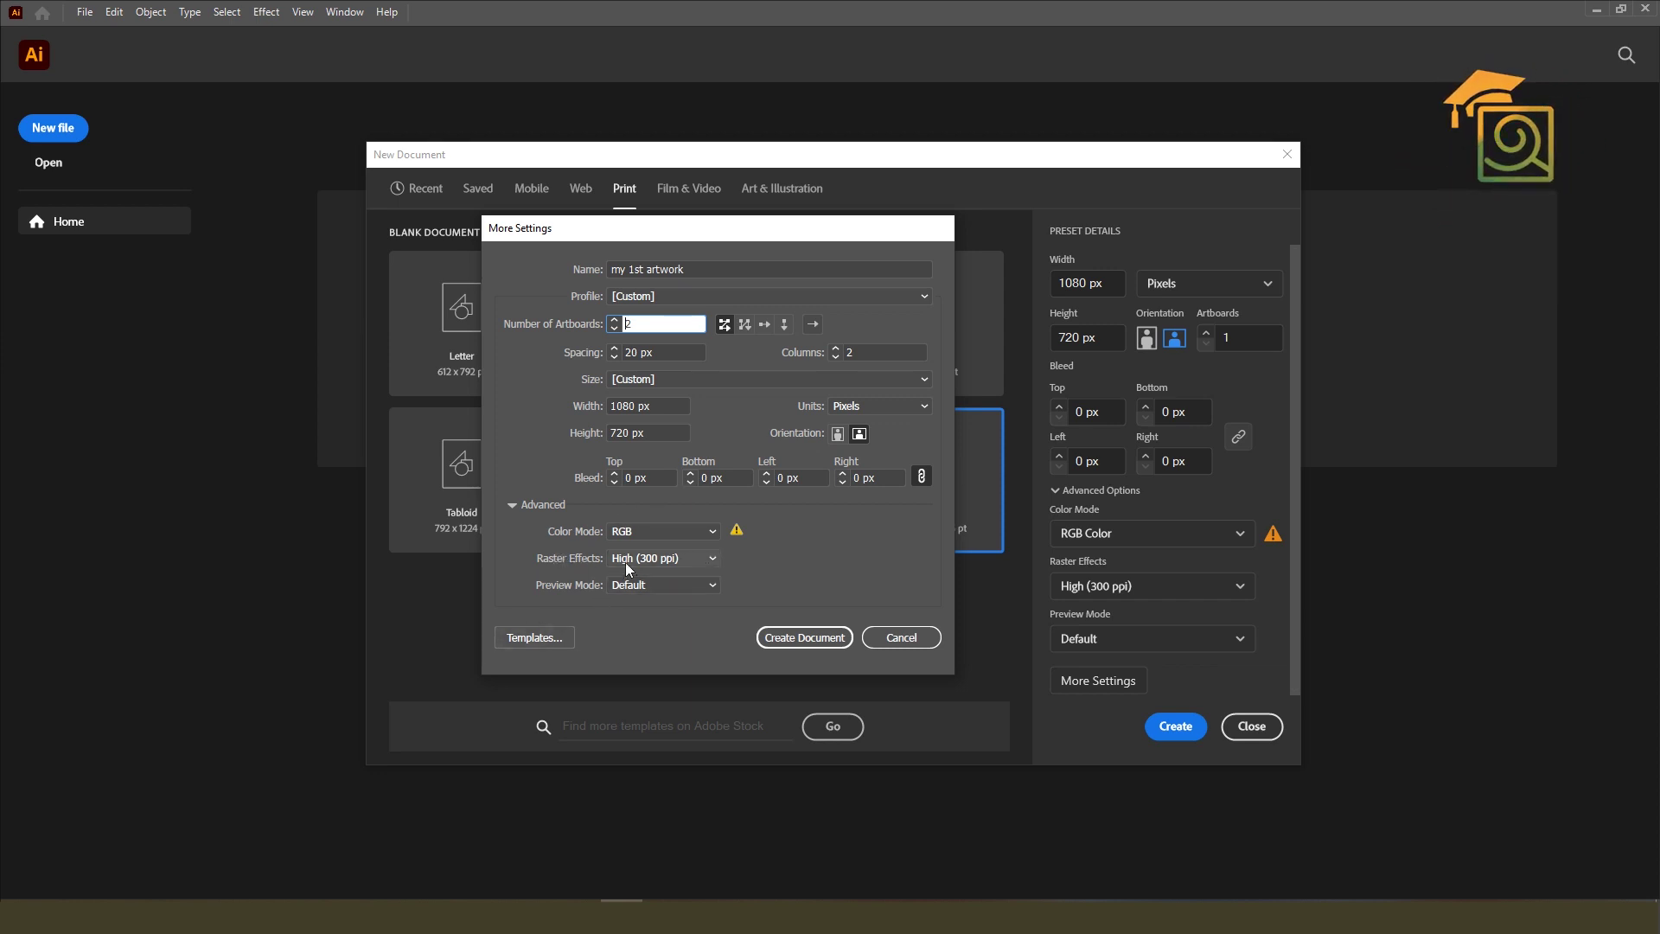
{"action": "left_click", "coordinate": [614, 329]}
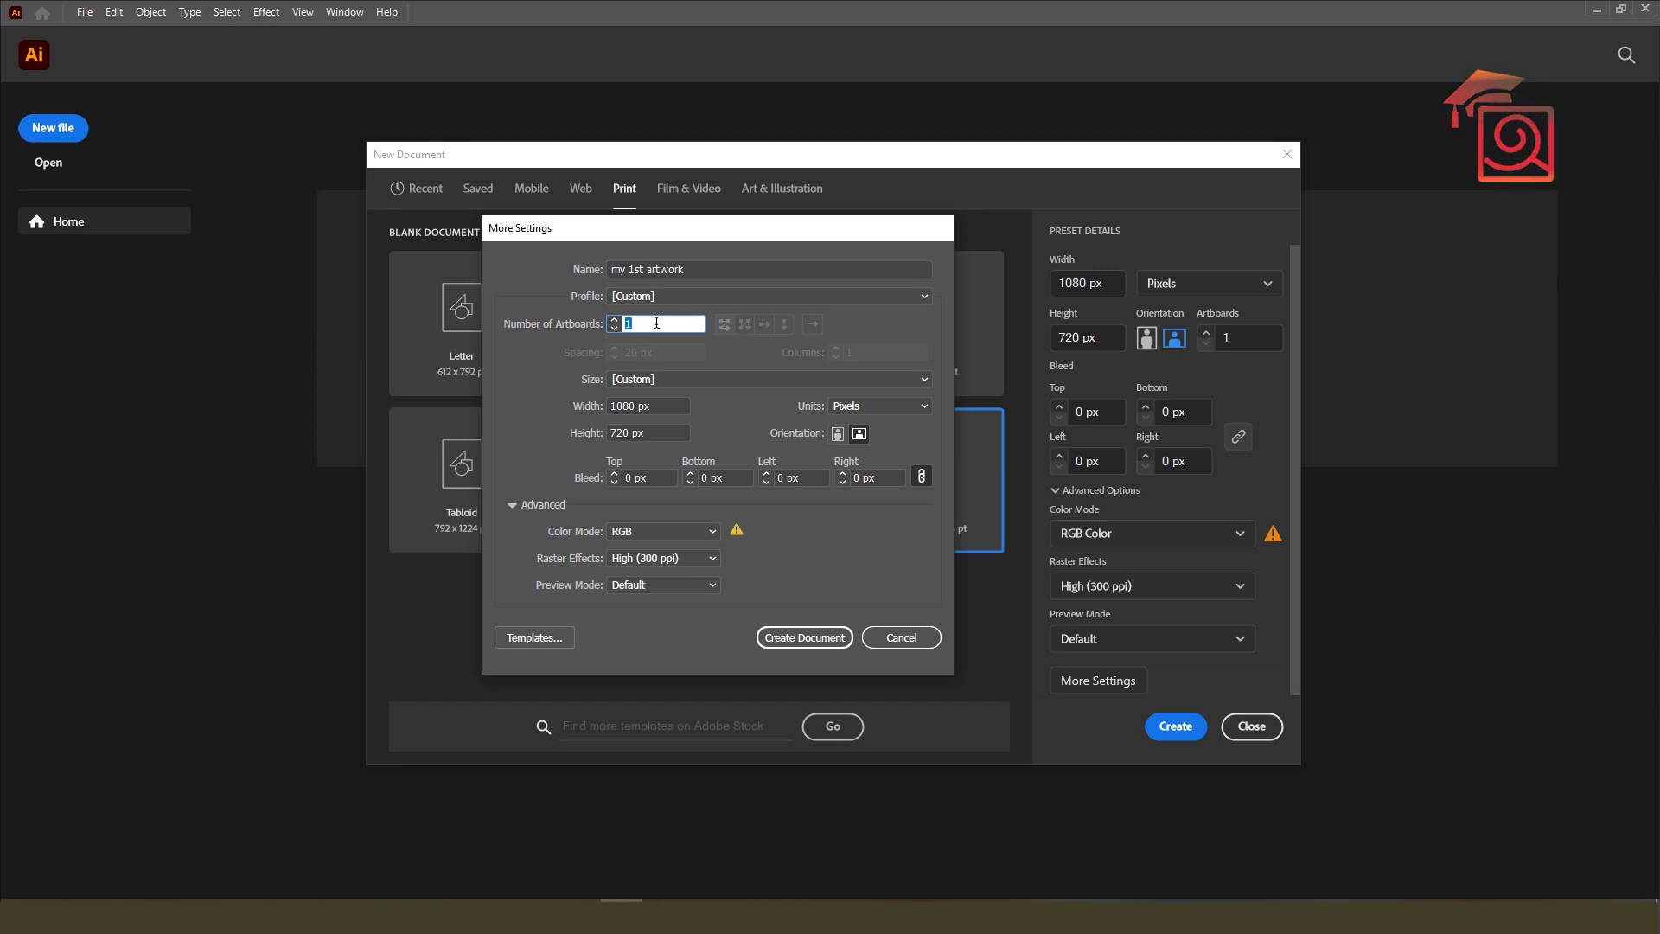
{"action": "left_click", "coordinate": [818, 642]}
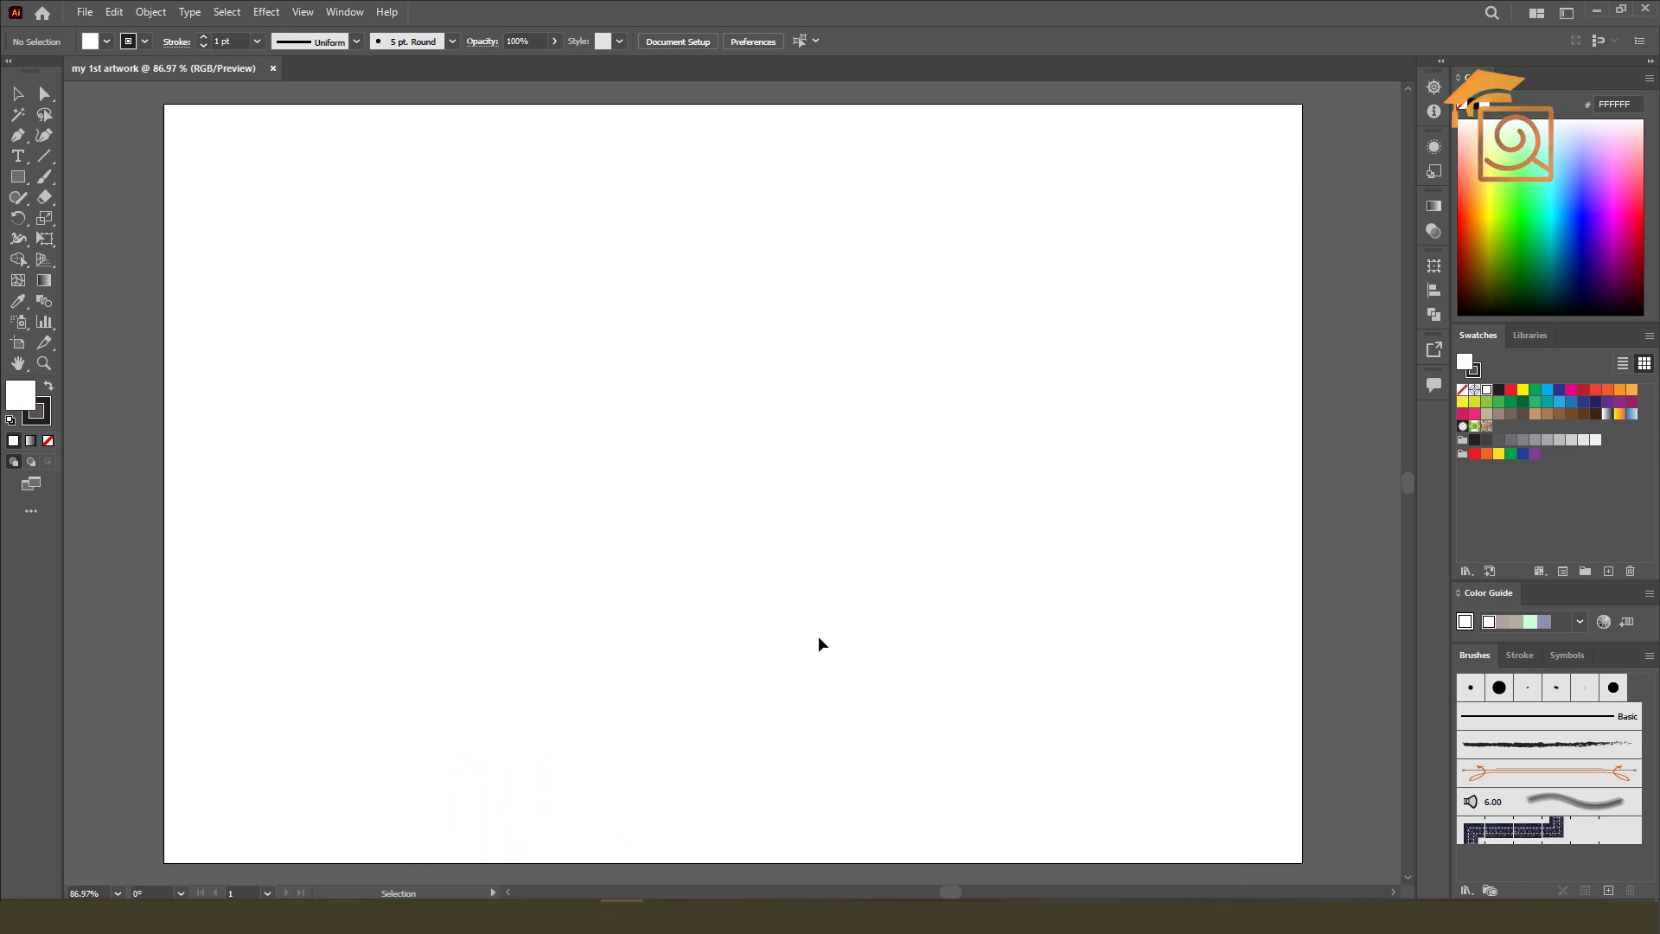
Step: Start a new document from the File menu and open its More Settings dialog
{"action": "left_click", "coordinate": [84, 13]}
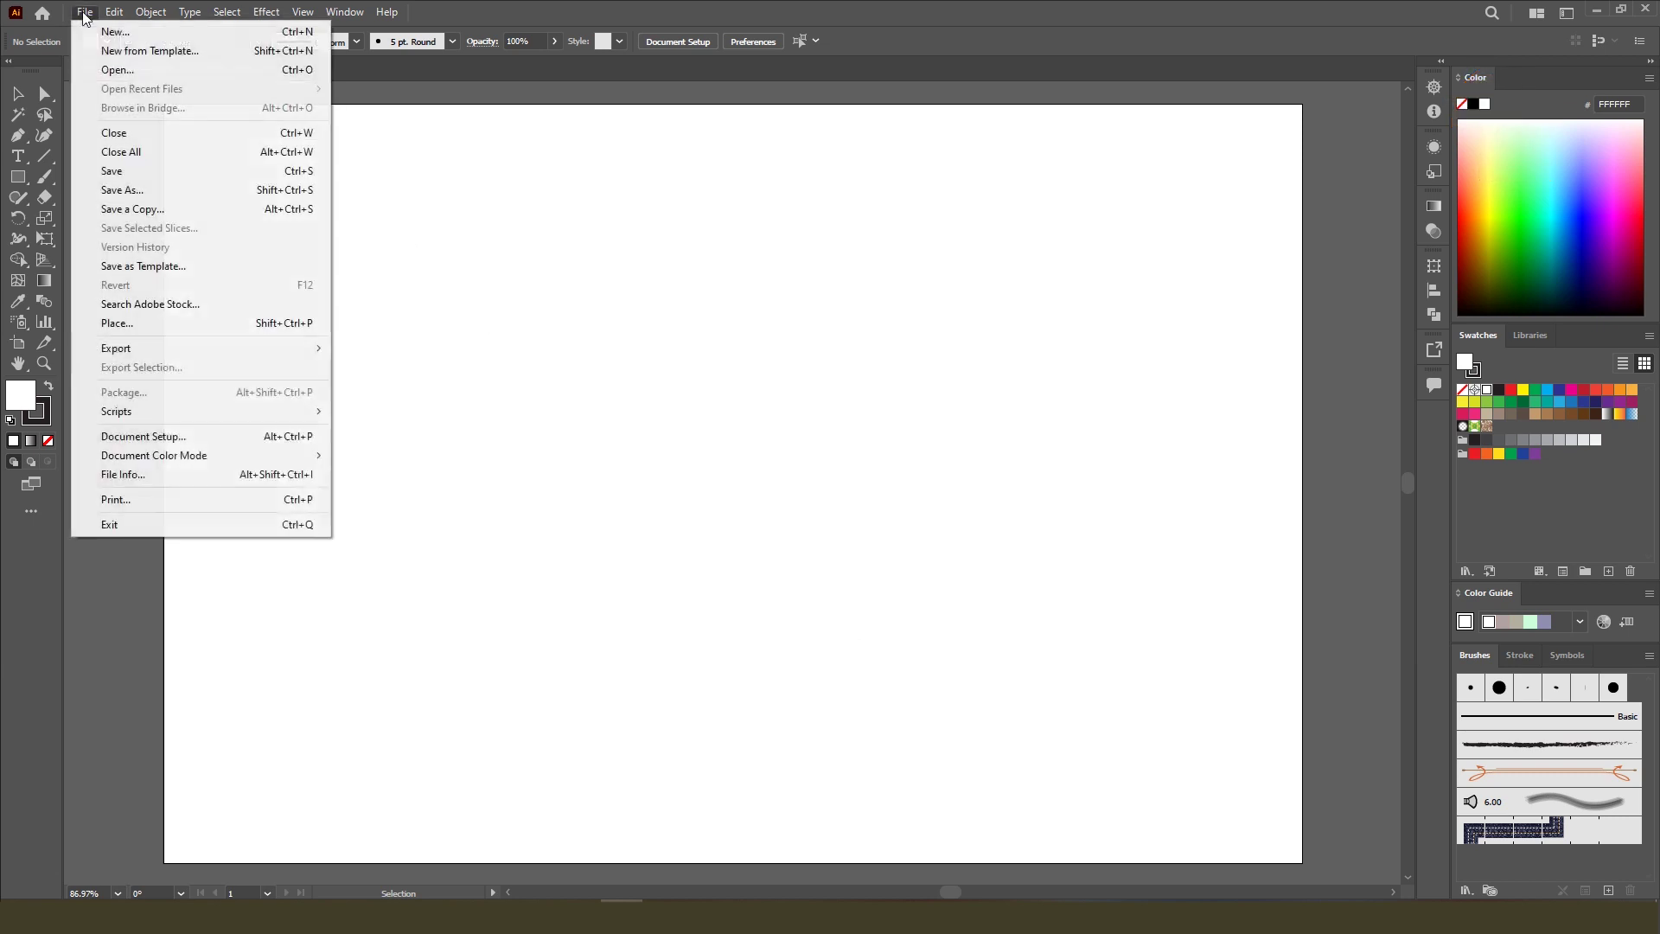
{"action": "left_click", "coordinate": [291, 37]}
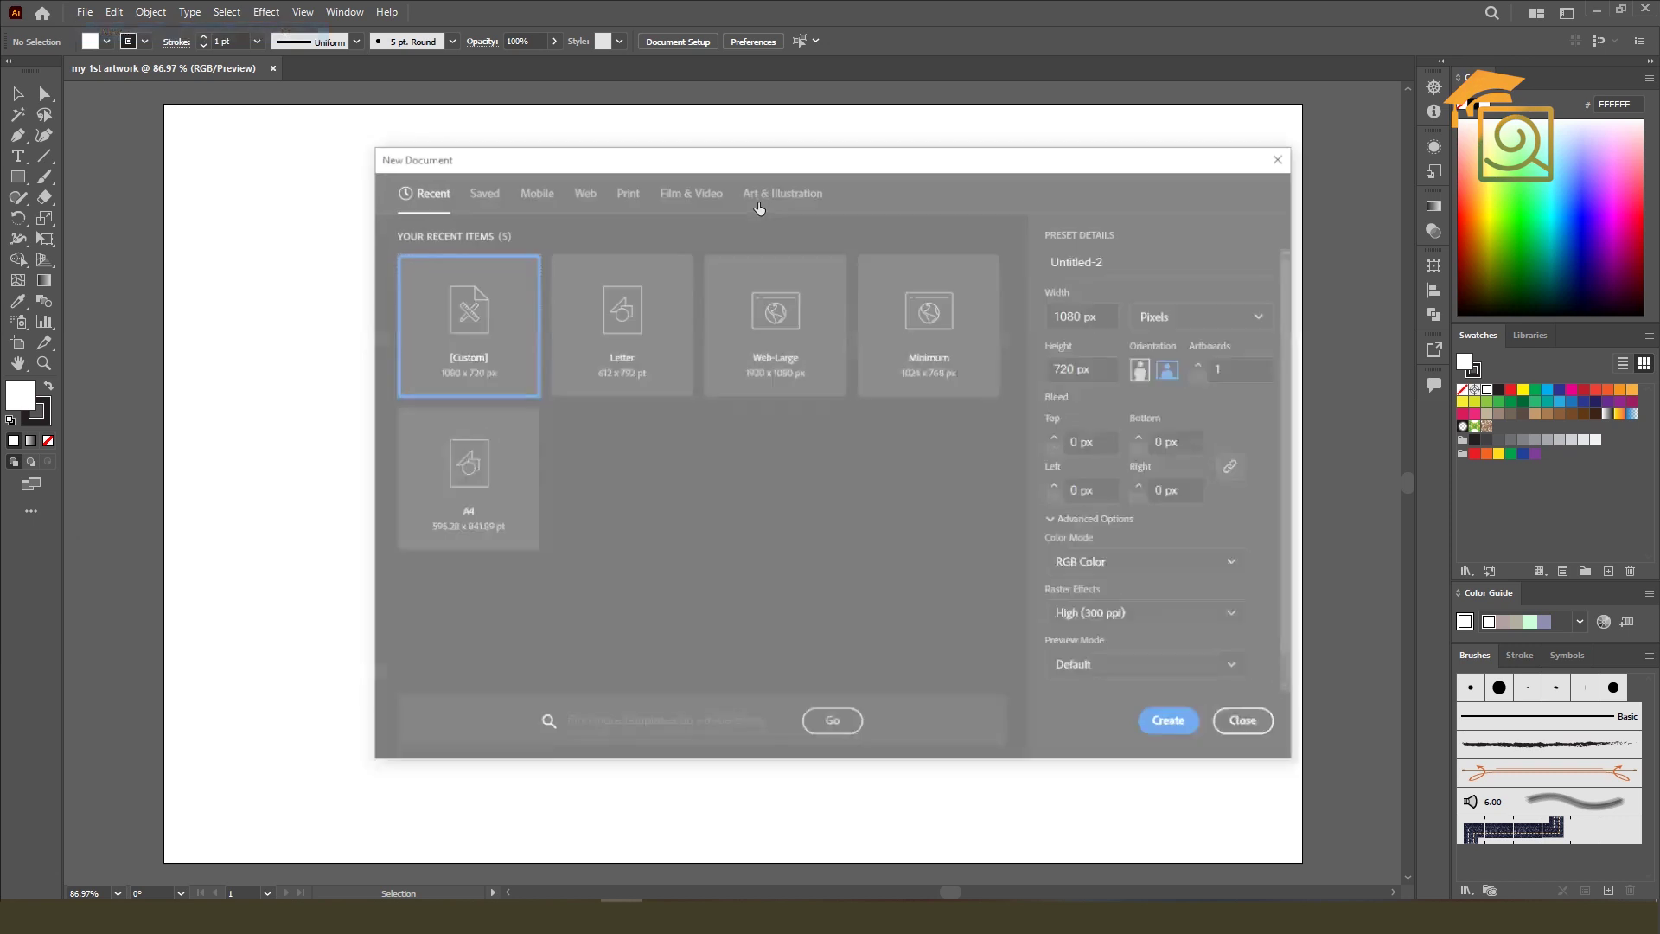
{"action": "left_click_drag", "start_coordinate": [765, 162], "coordinate": [738, 143]}
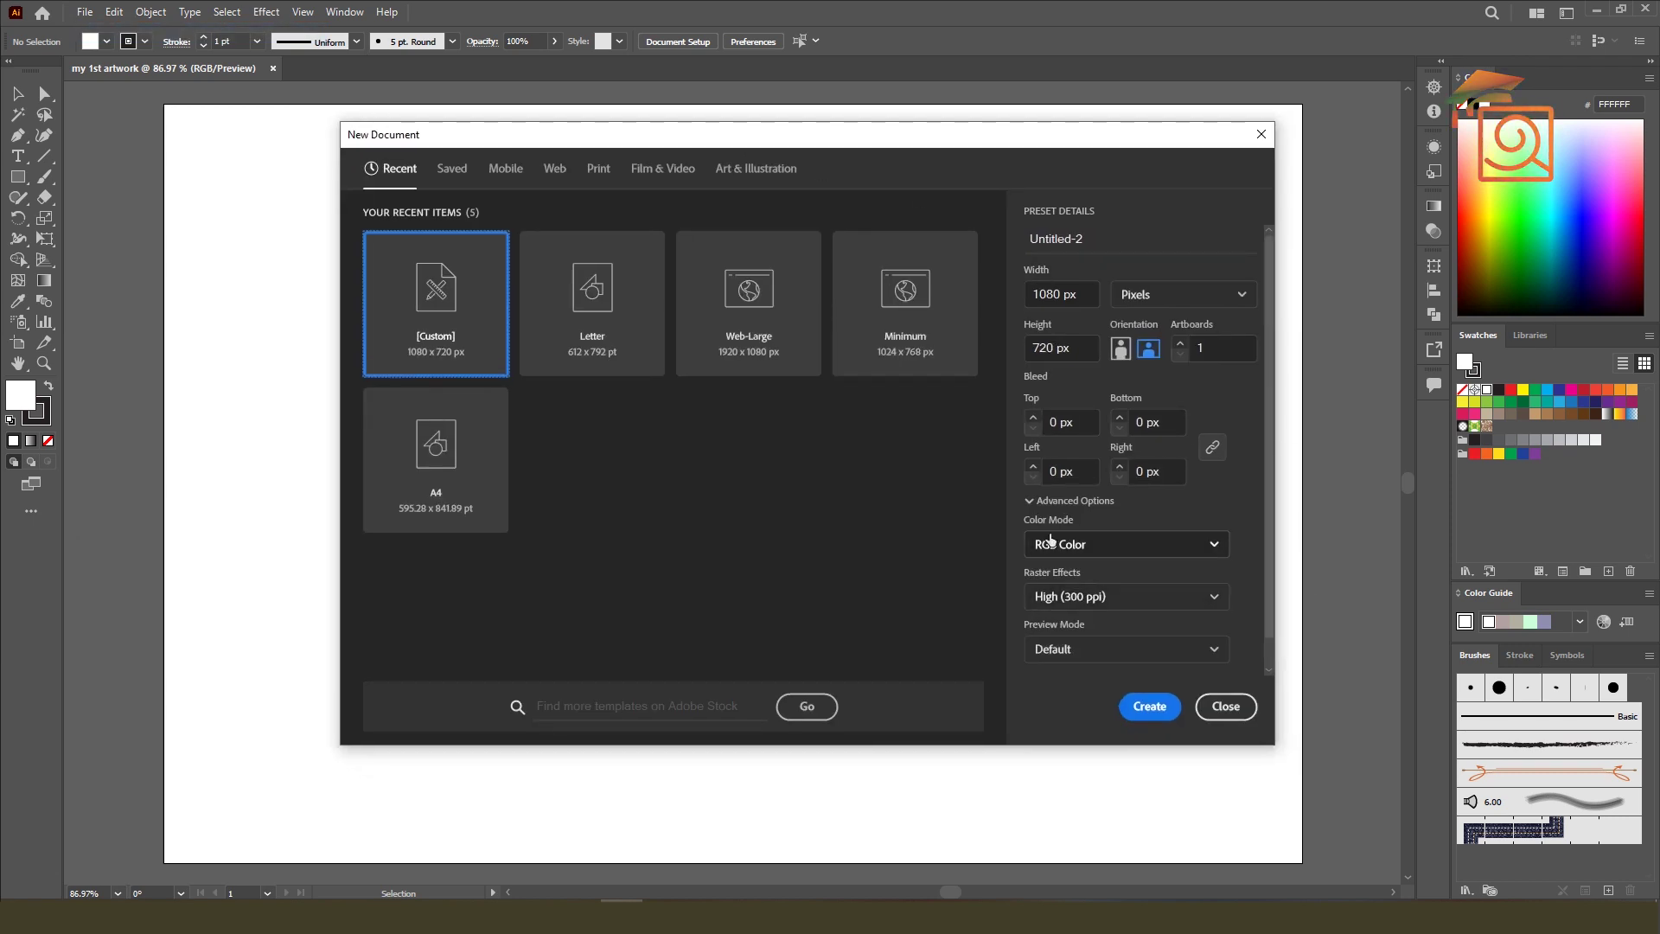
{"action": "scroll", "coordinate": [1155, 606], "scroll_direction": "down", "scroll_amount": 1}
{"action": "left_click", "coordinate": [1065, 663]}
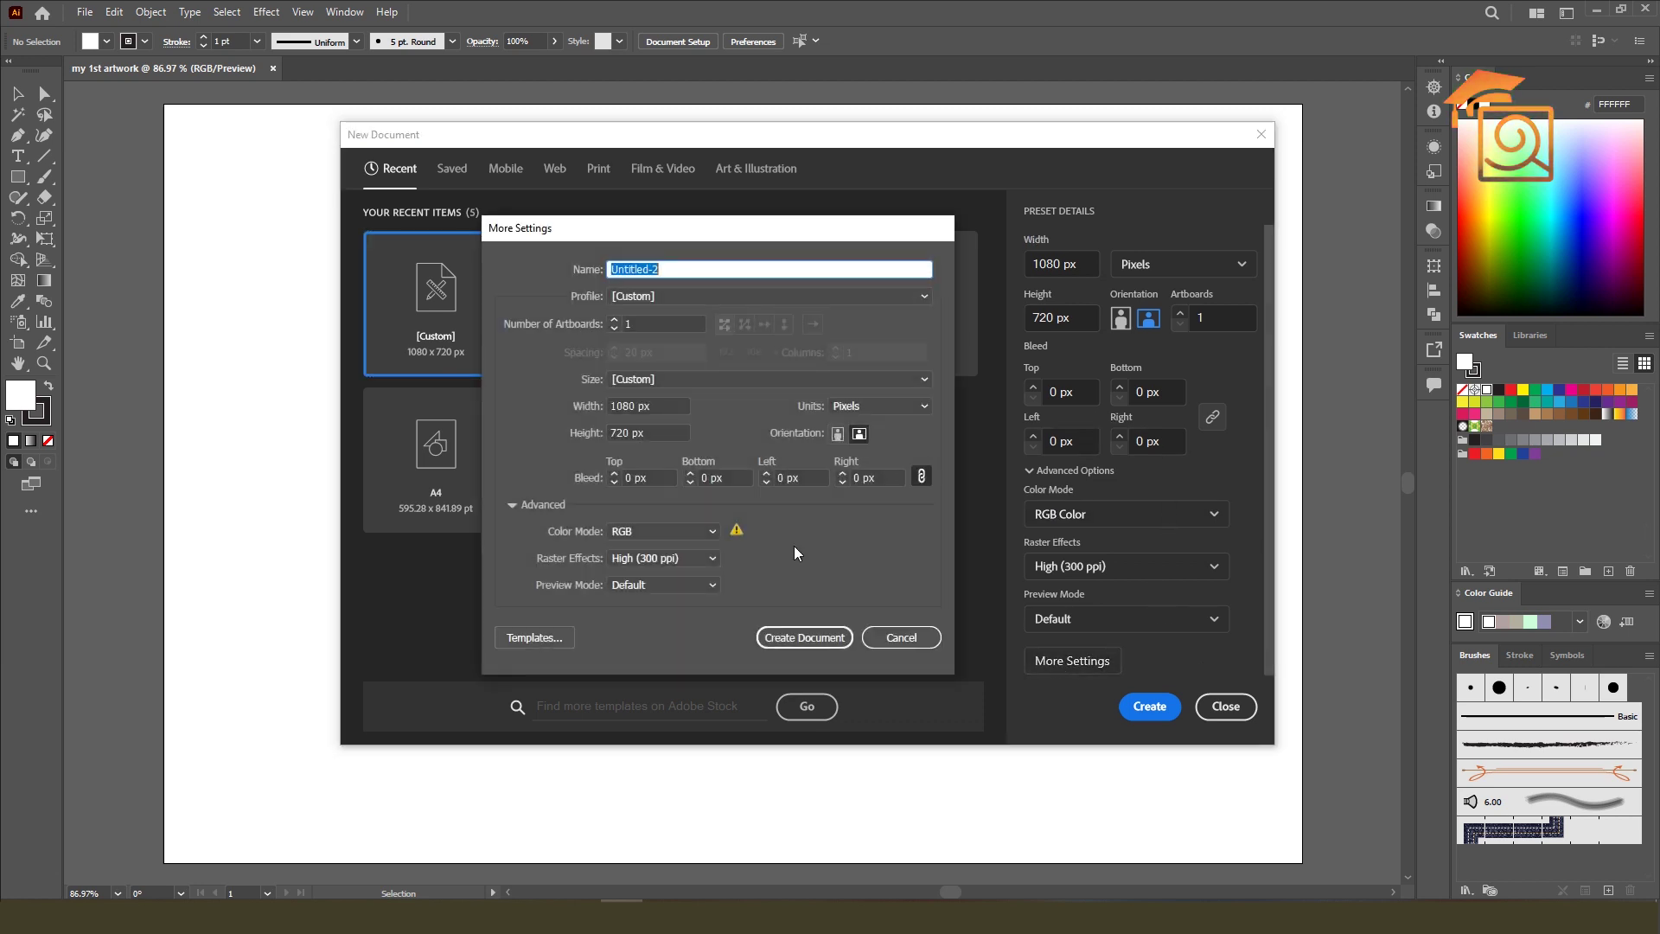
Step: Set 10 artboards with 50 px spacing arranged in 2 columns
{"action": "left_click", "coordinate": [617, 324]}
{"action": "type", "text": "10"}
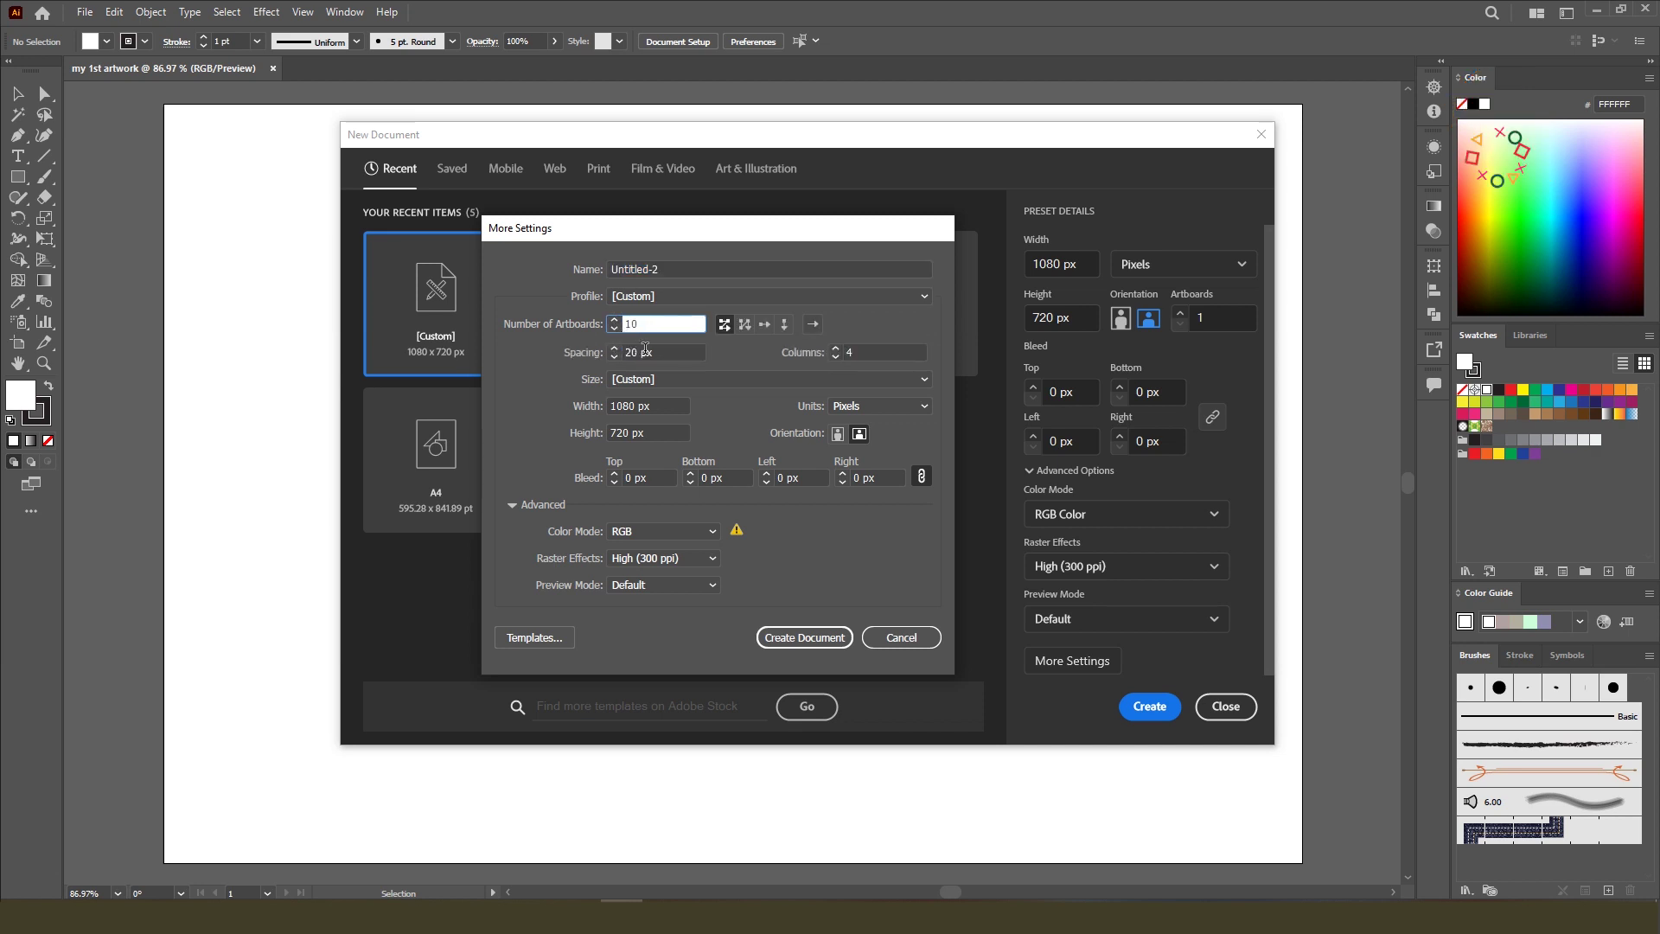
{"action": "left_click", "coordinate": [662, 352]}
{"action": "type", "text": "50"}
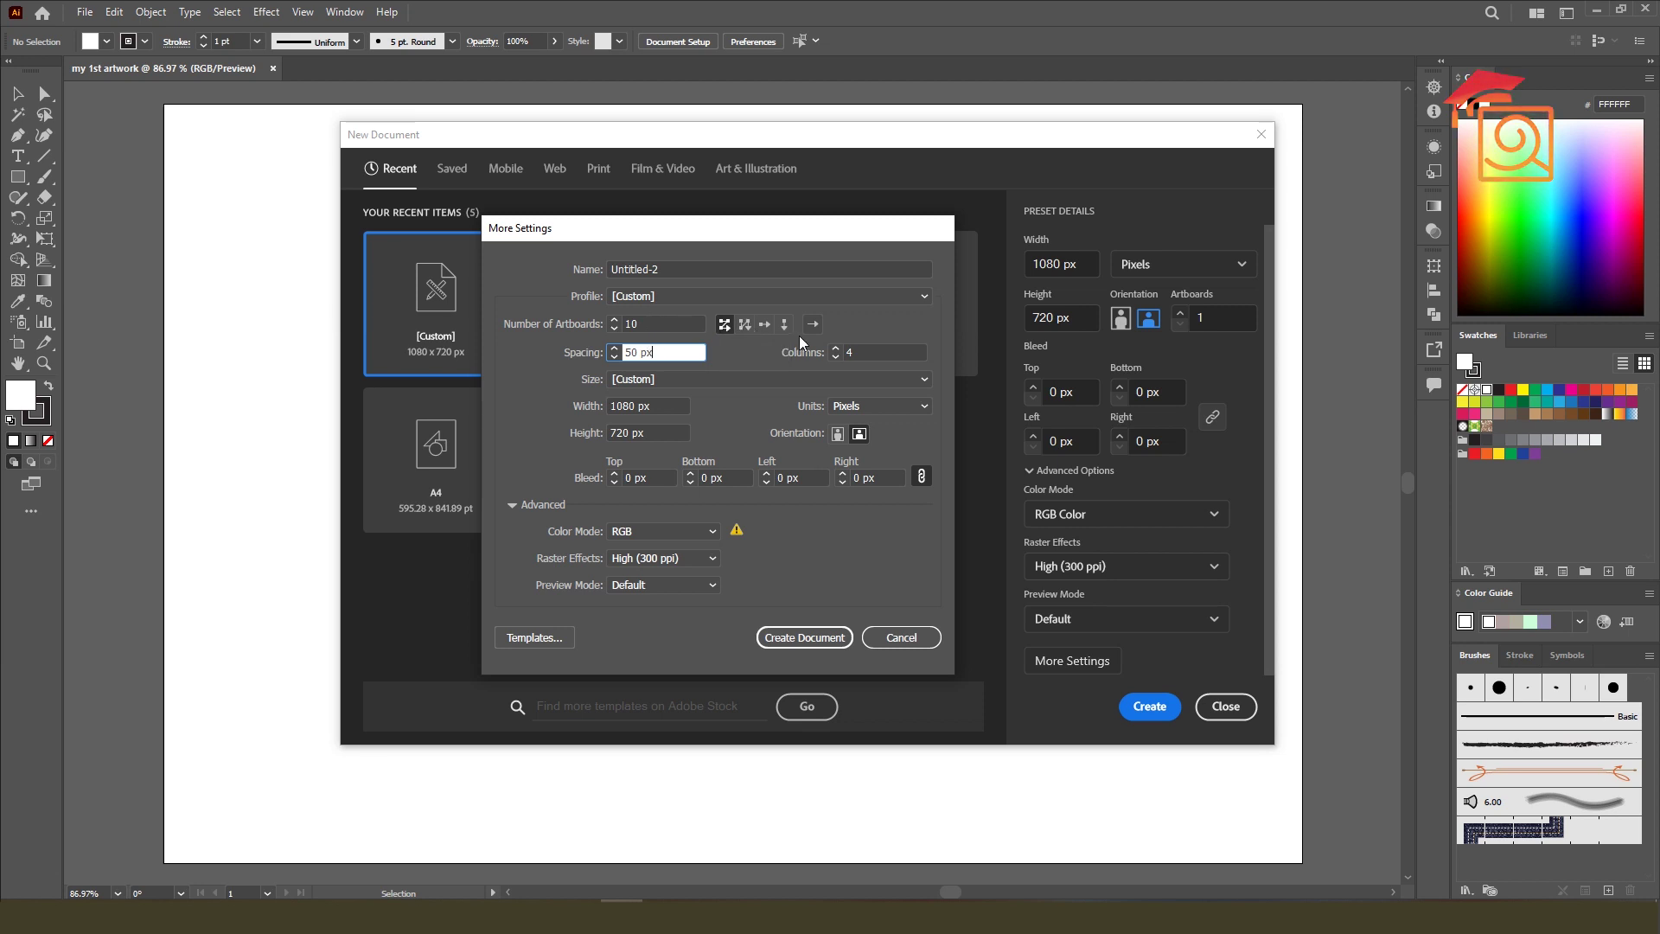
{"action": "double_click", "coordinate": [880, 352]}
{"action": "type", "text": "2"}
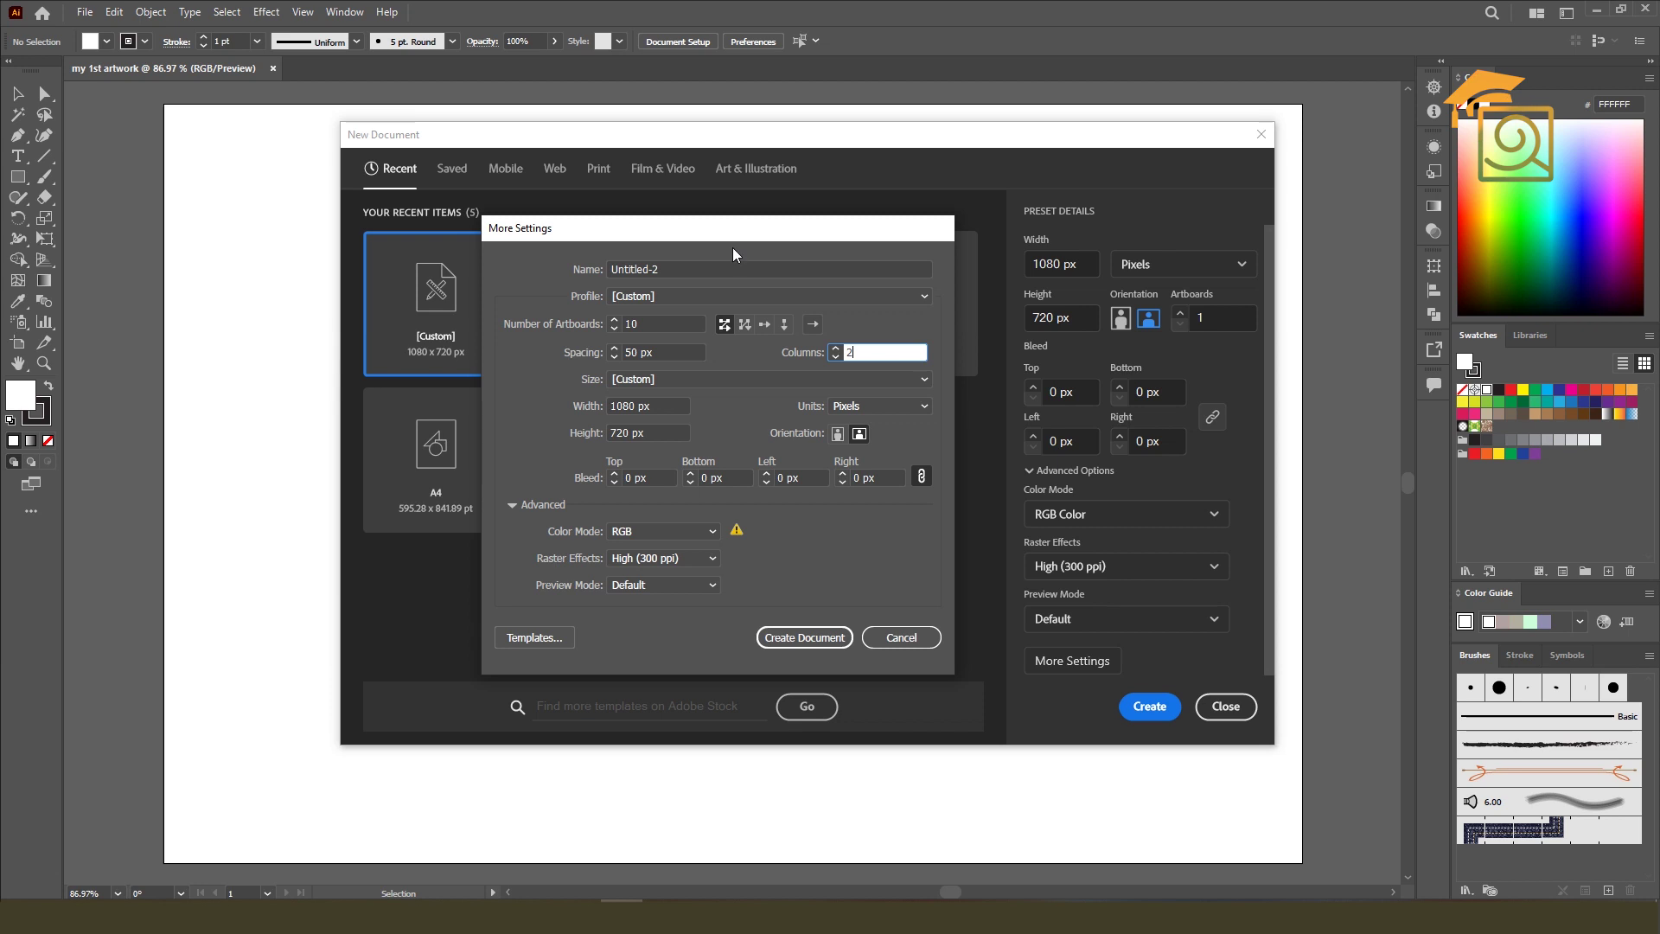
{"action": "left_click", "coordinate": [822, 351]}
{"action": "type", "text": "5"}
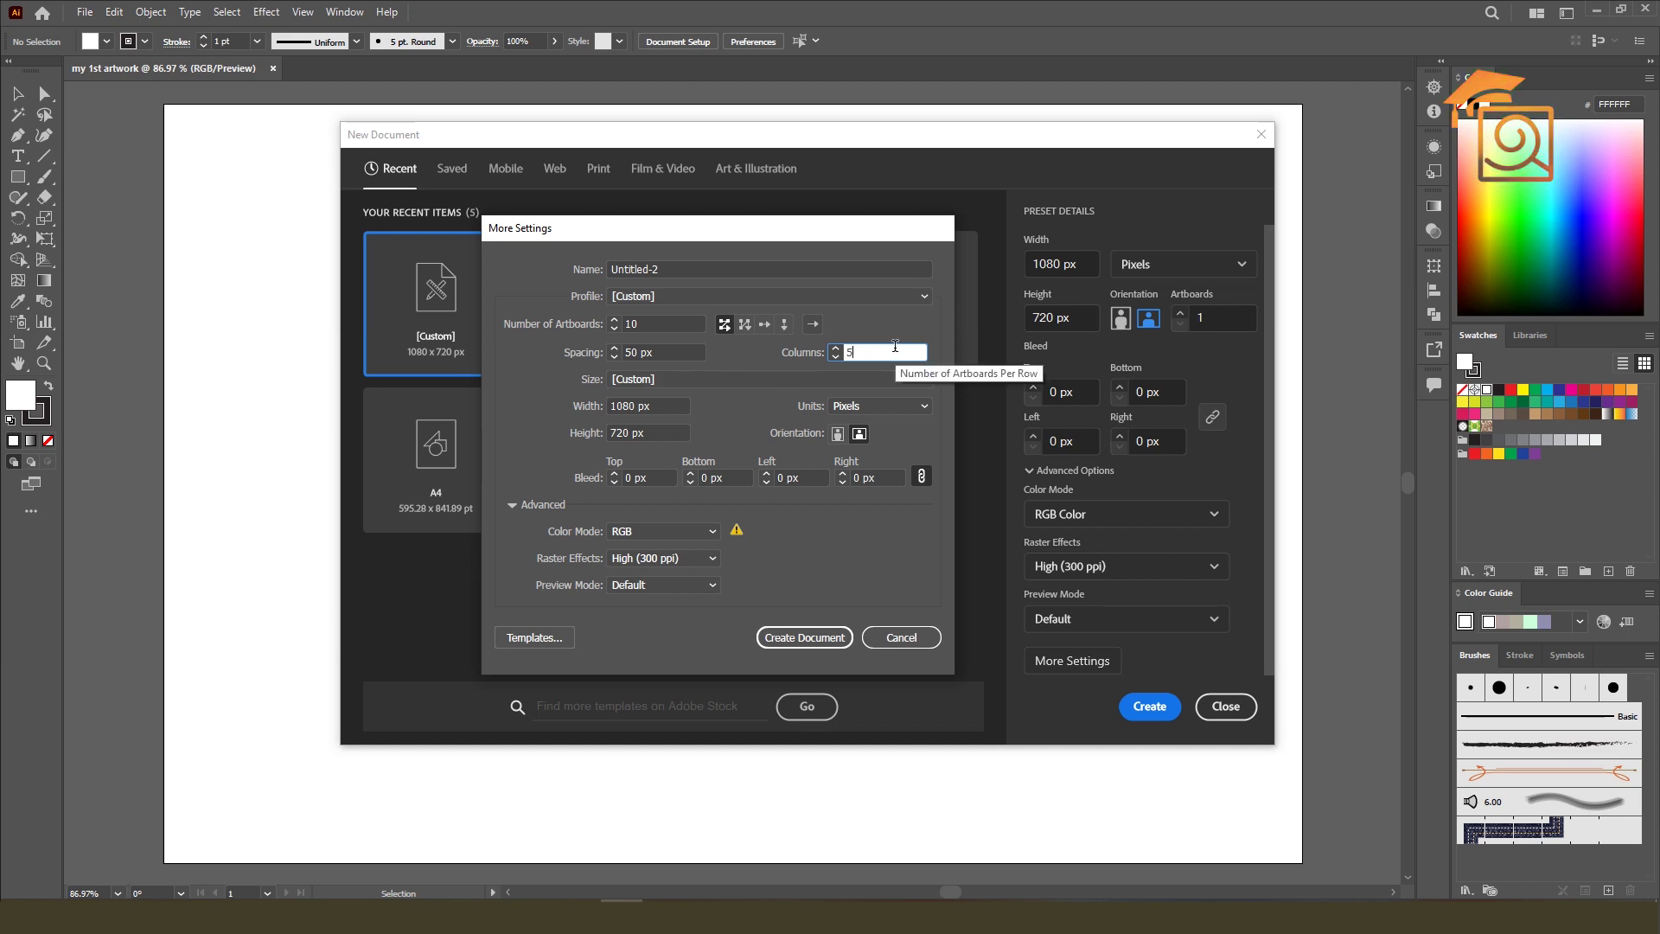
{"action": "key", "text": "BackSpace"}
{"action": "type", "text": "2"}
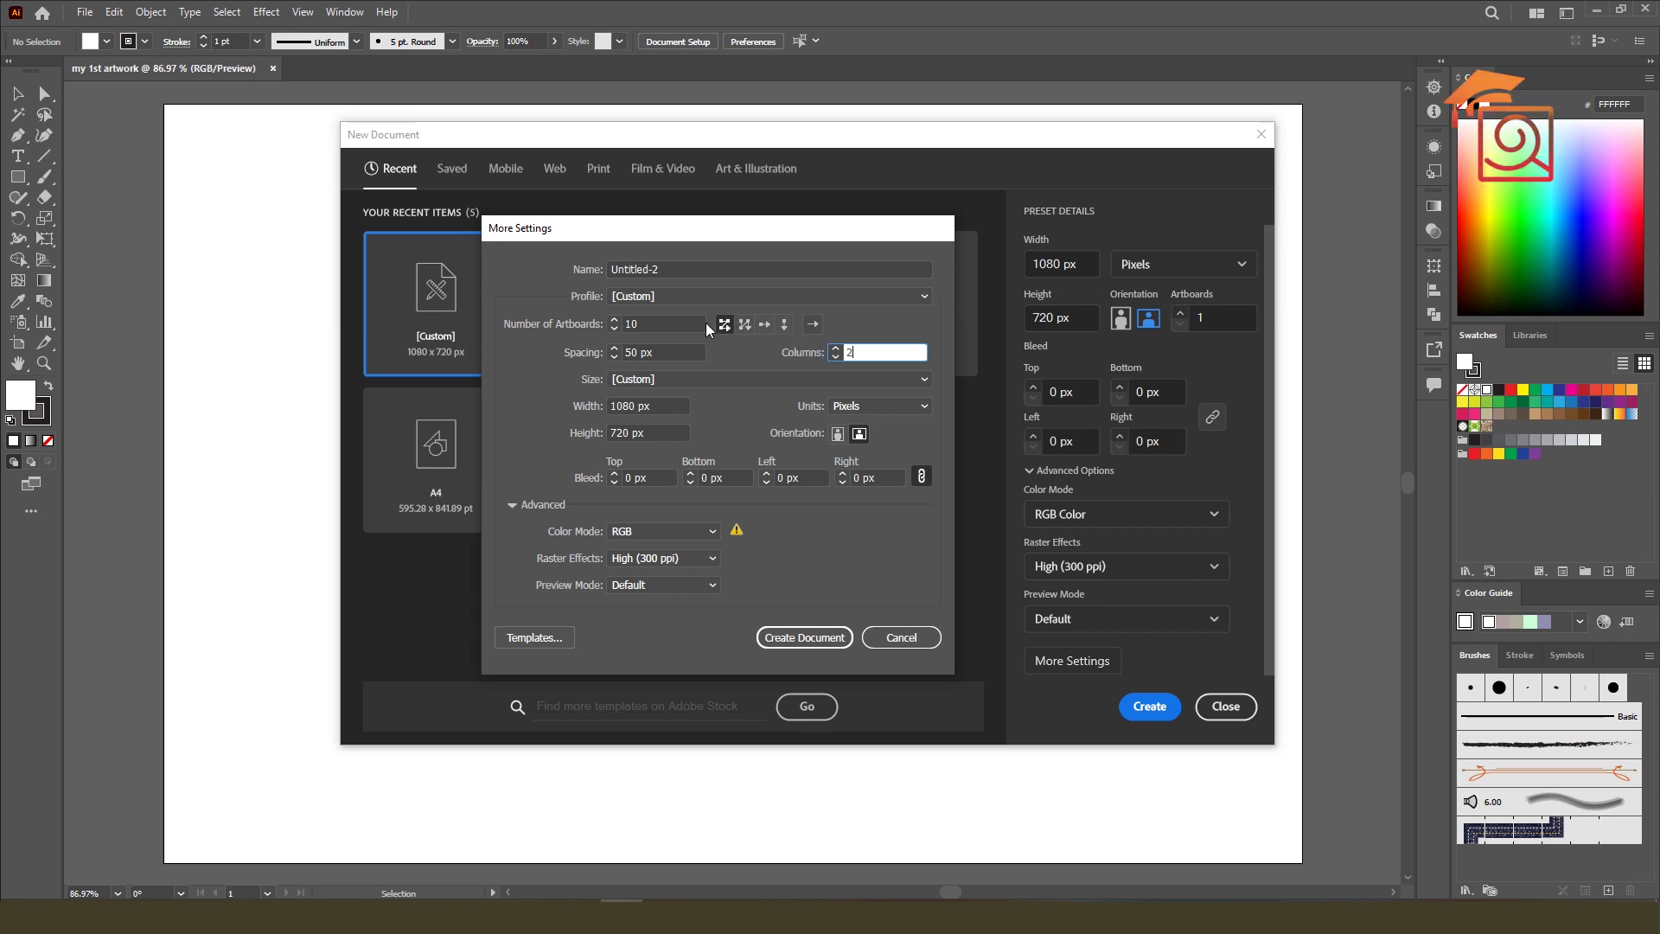
{"action": "left_click", "coordinate": [626, 478]}
Step: Settle on a linked 25 px bleed on all four sides and create Untitled-2
{"action": "type", "text": "25"}
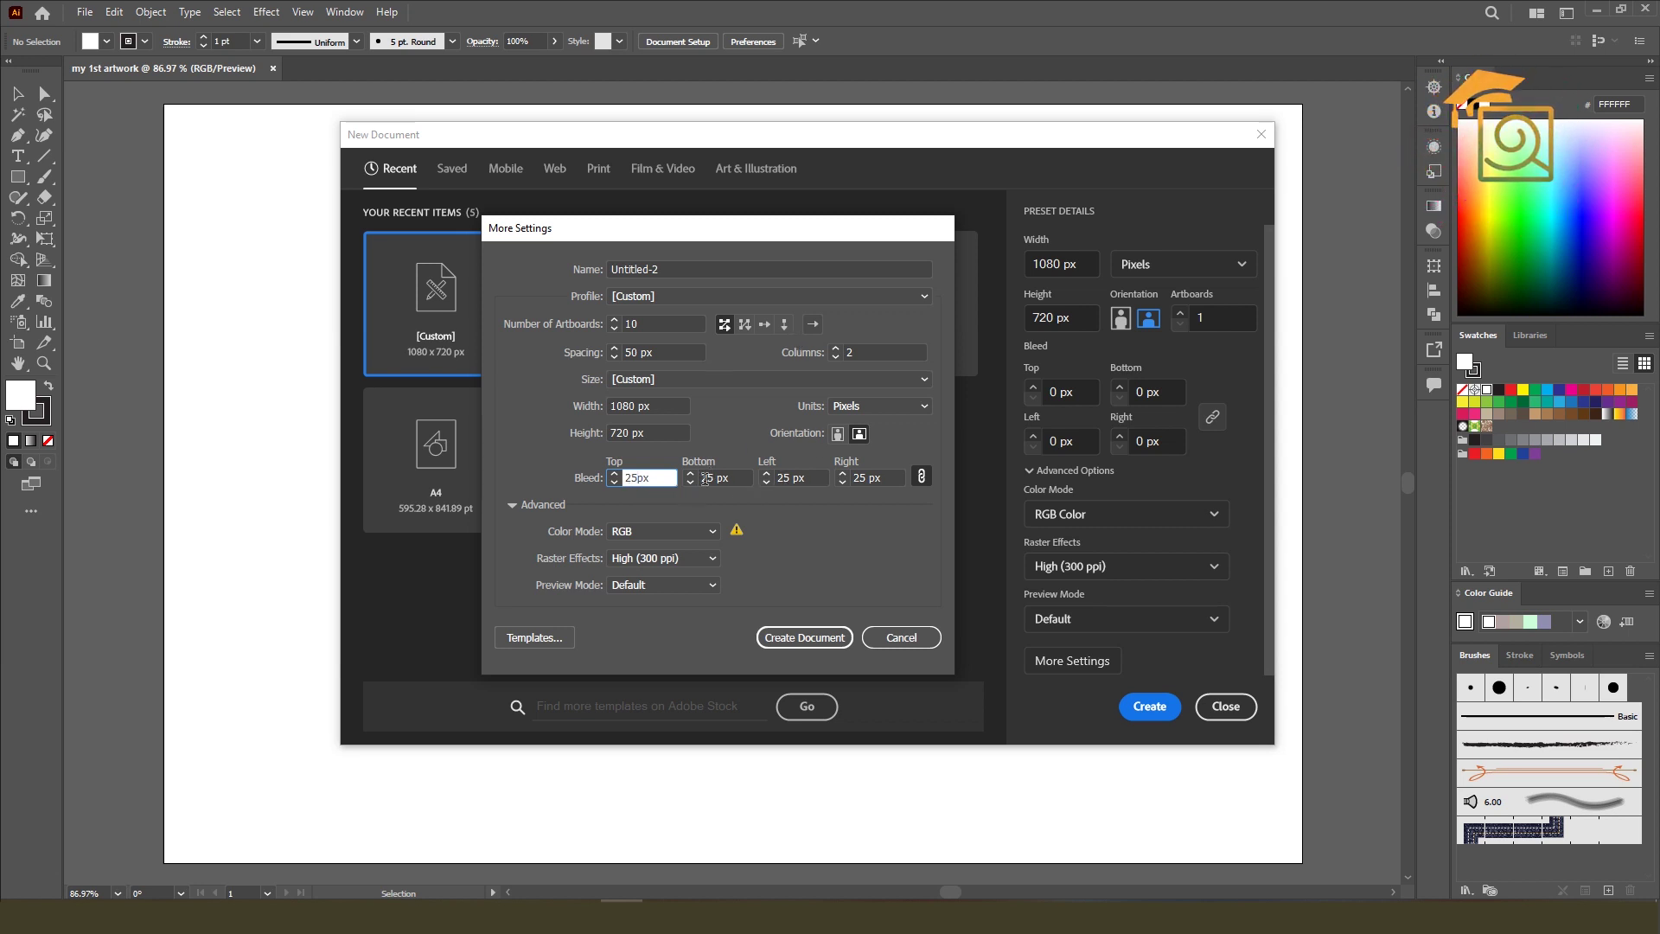
{"action": "left_click", "coordinate": [922, 477]}
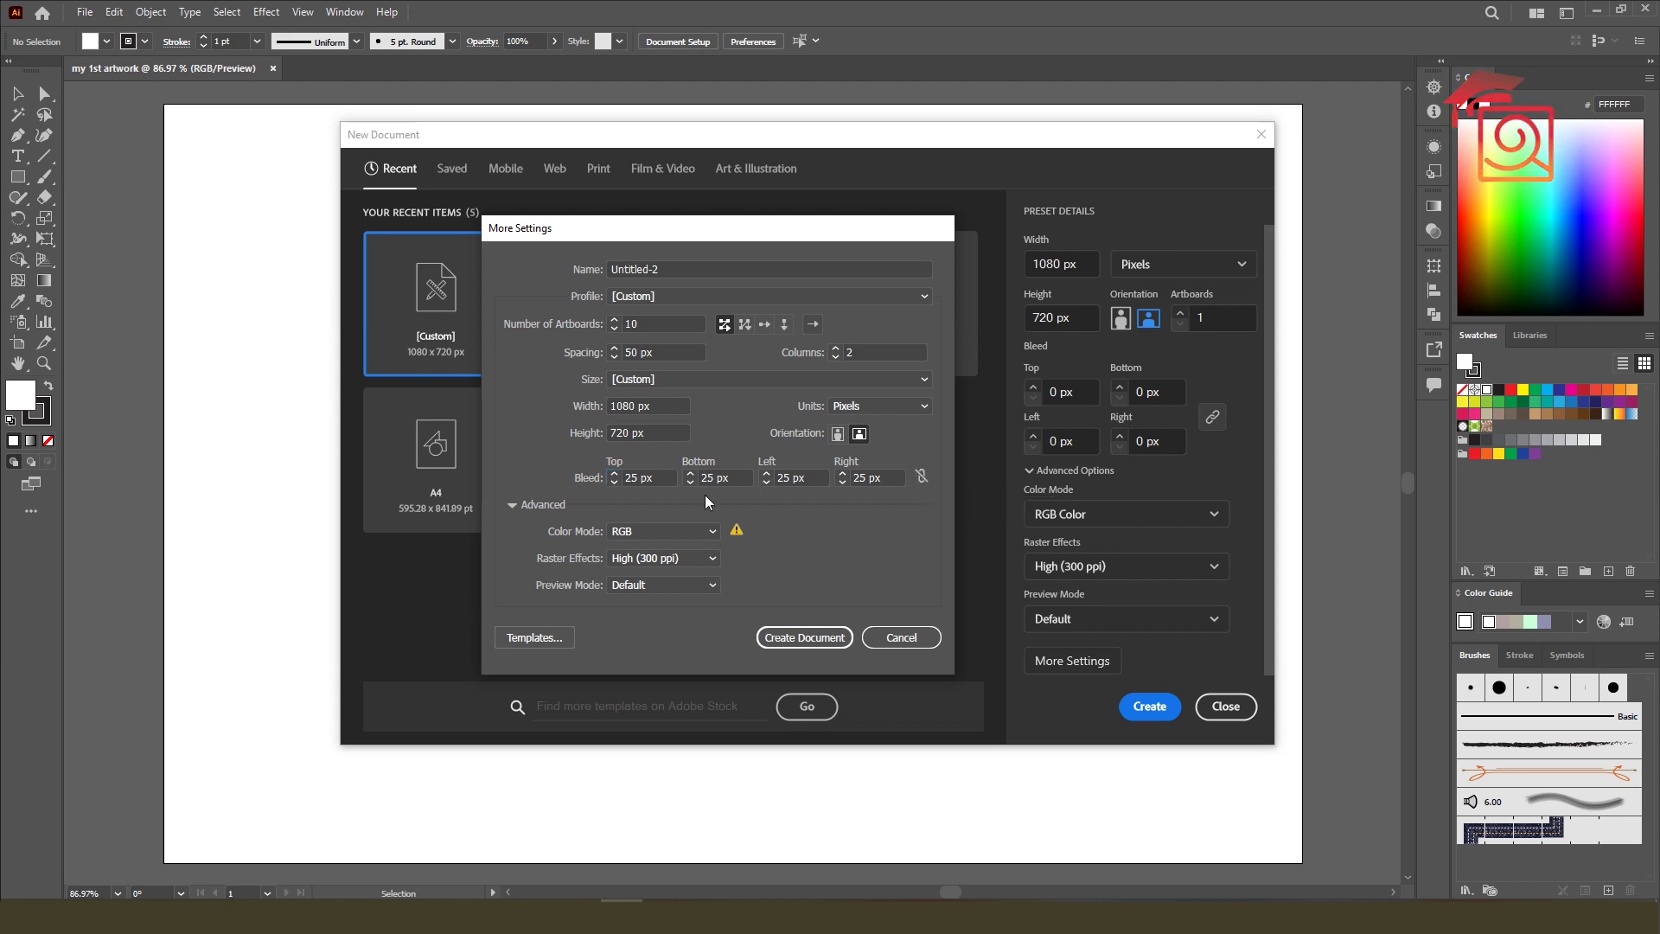
{"action": "double_click", "coordinate": [711, 478]}
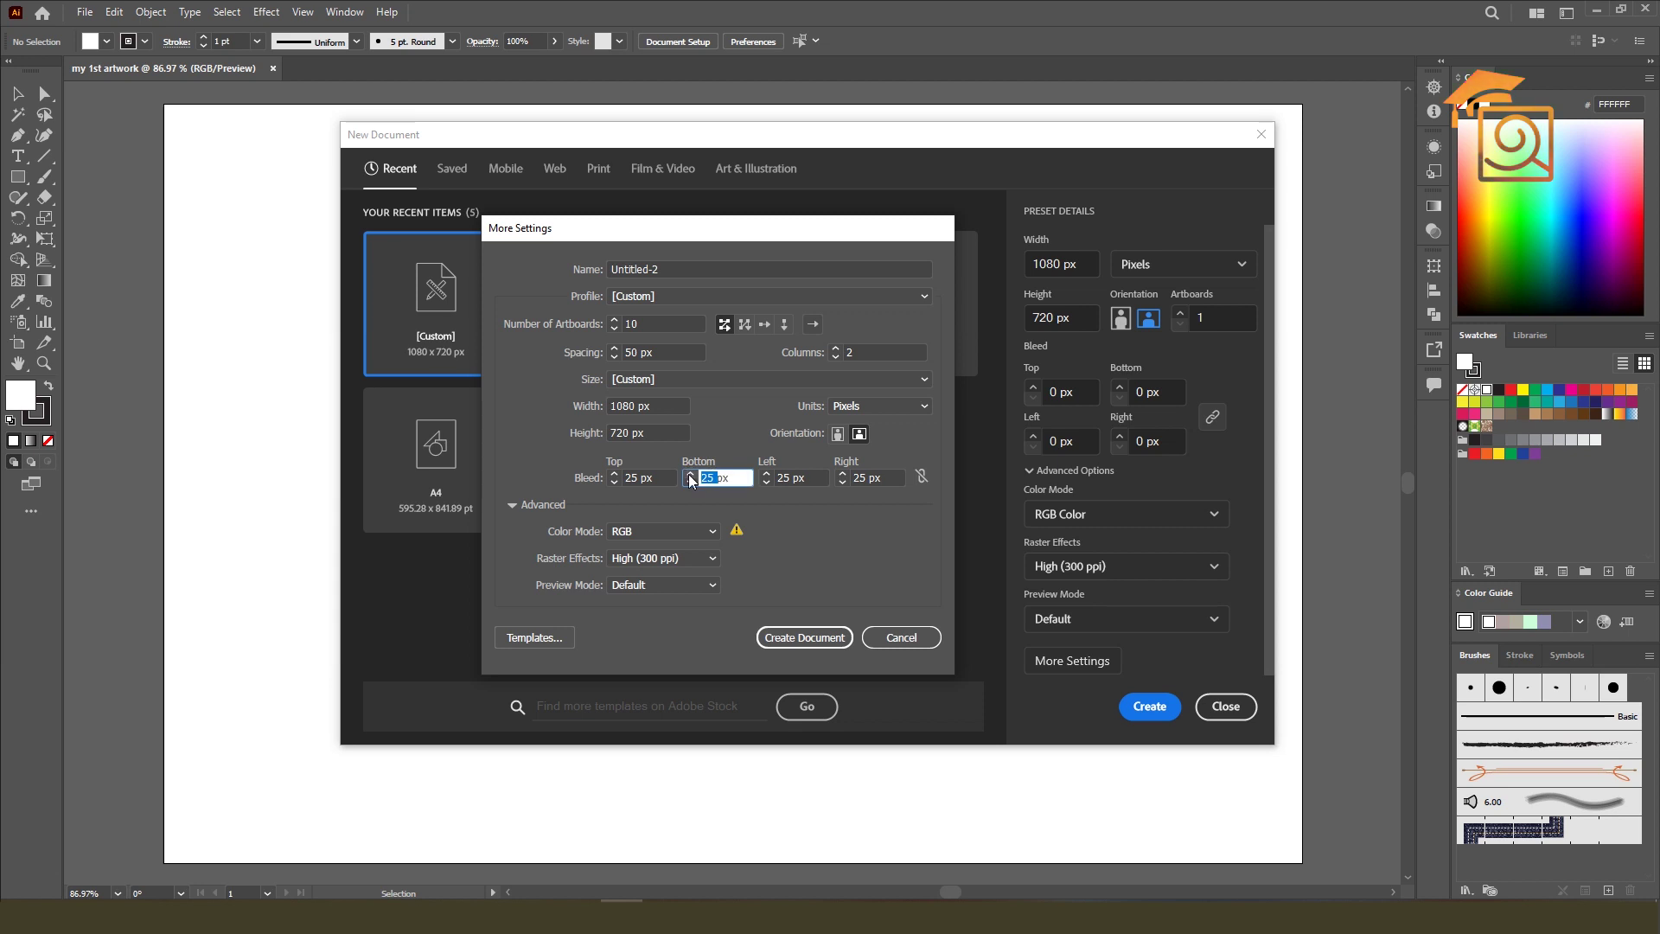
{"action": "type", "text": "10"}
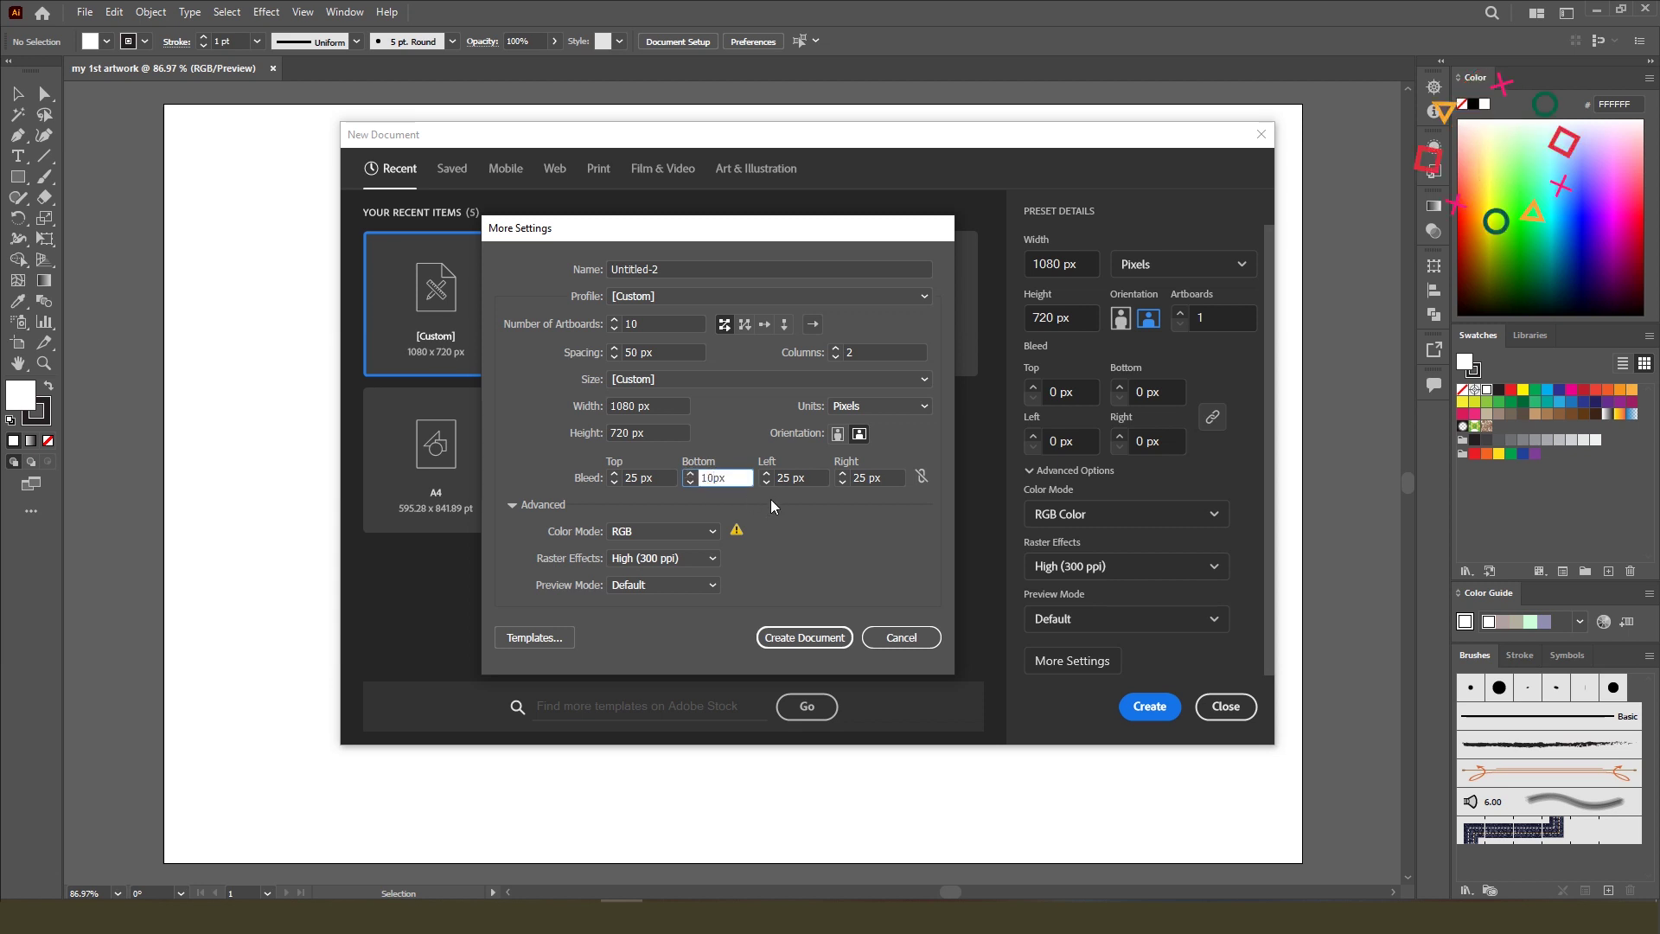
{"action": "left_click", "coordinate": [919, 478]}
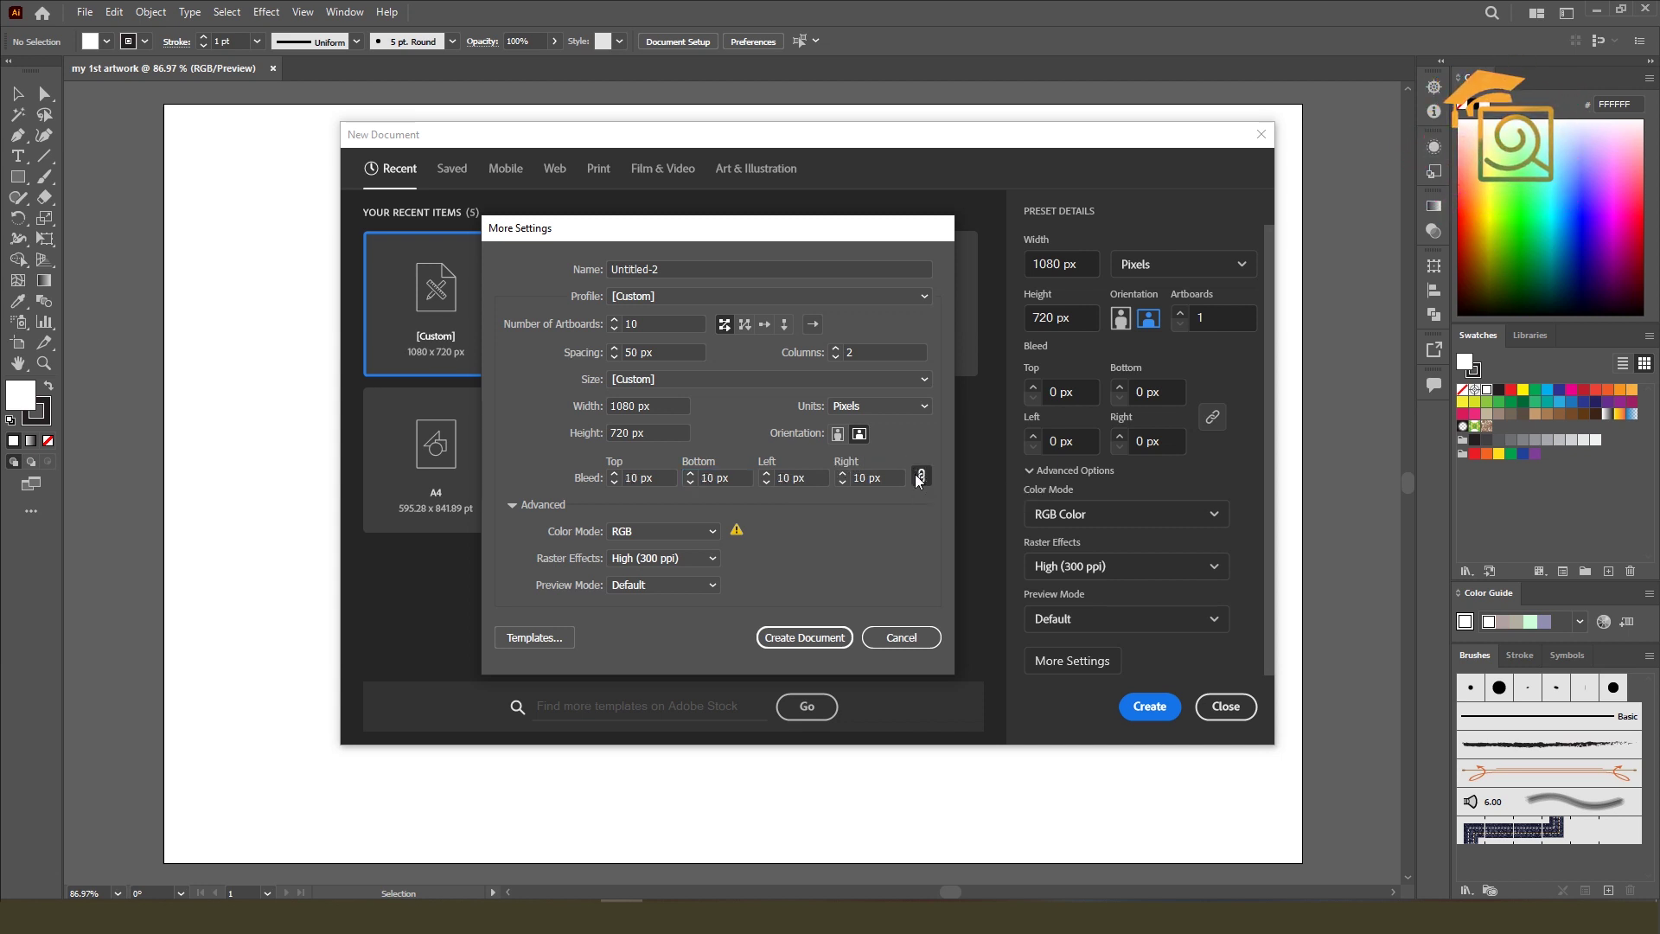
{"action": "left_click", "coordinate": [614, 473]}
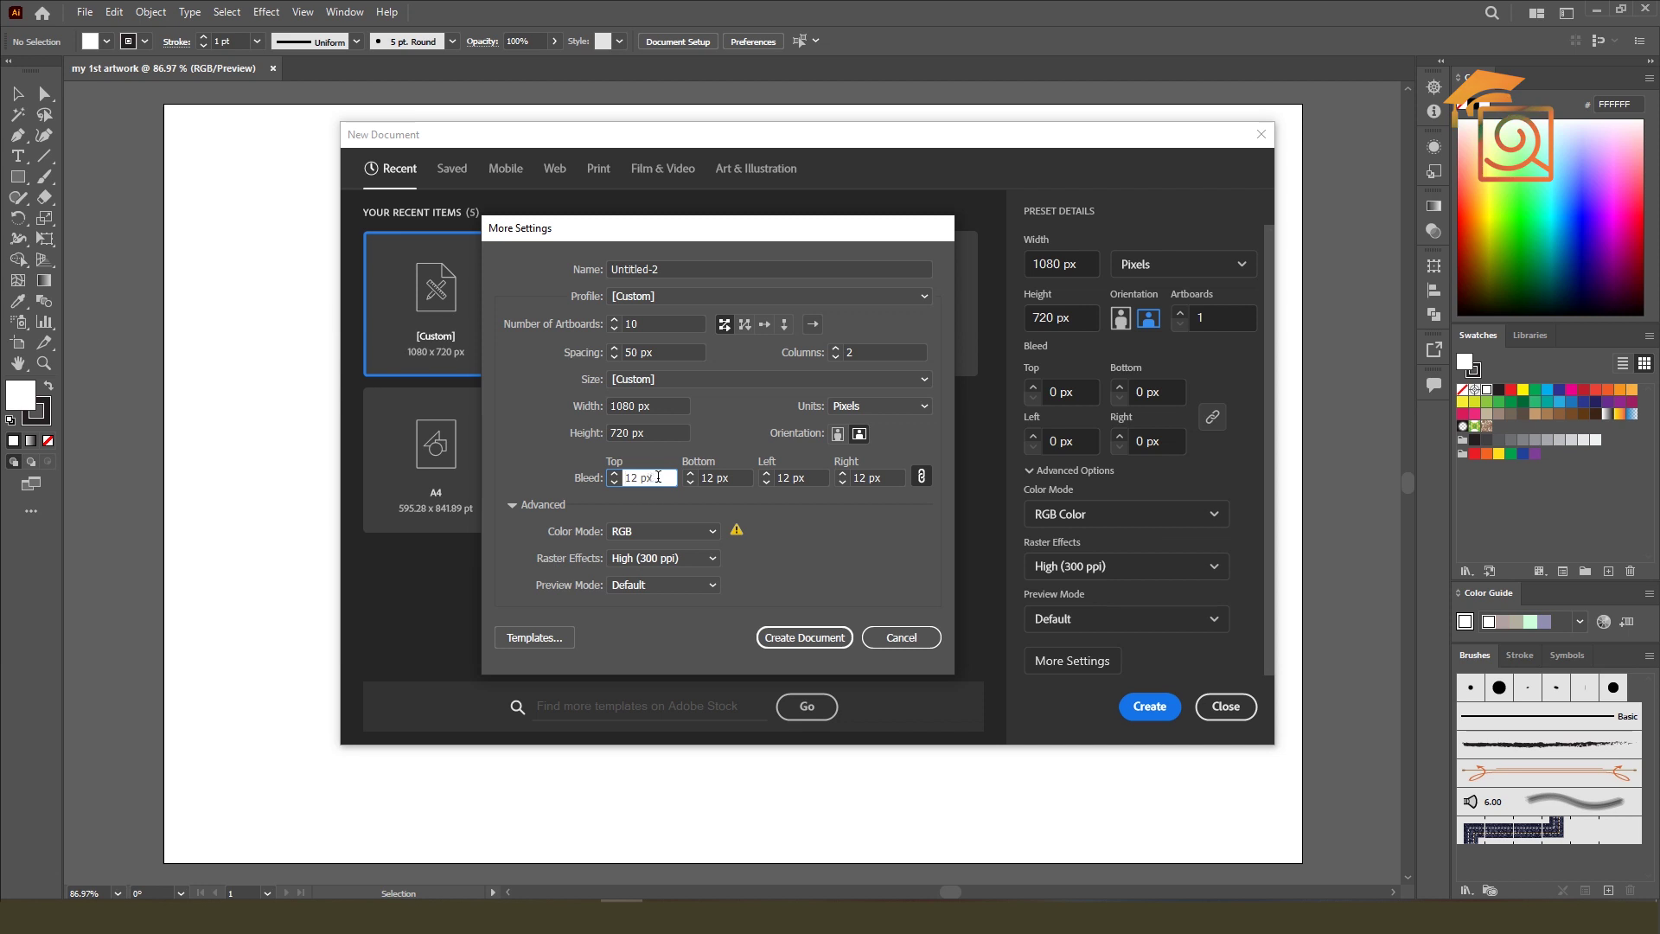
{"action": "type", "text": "25"}
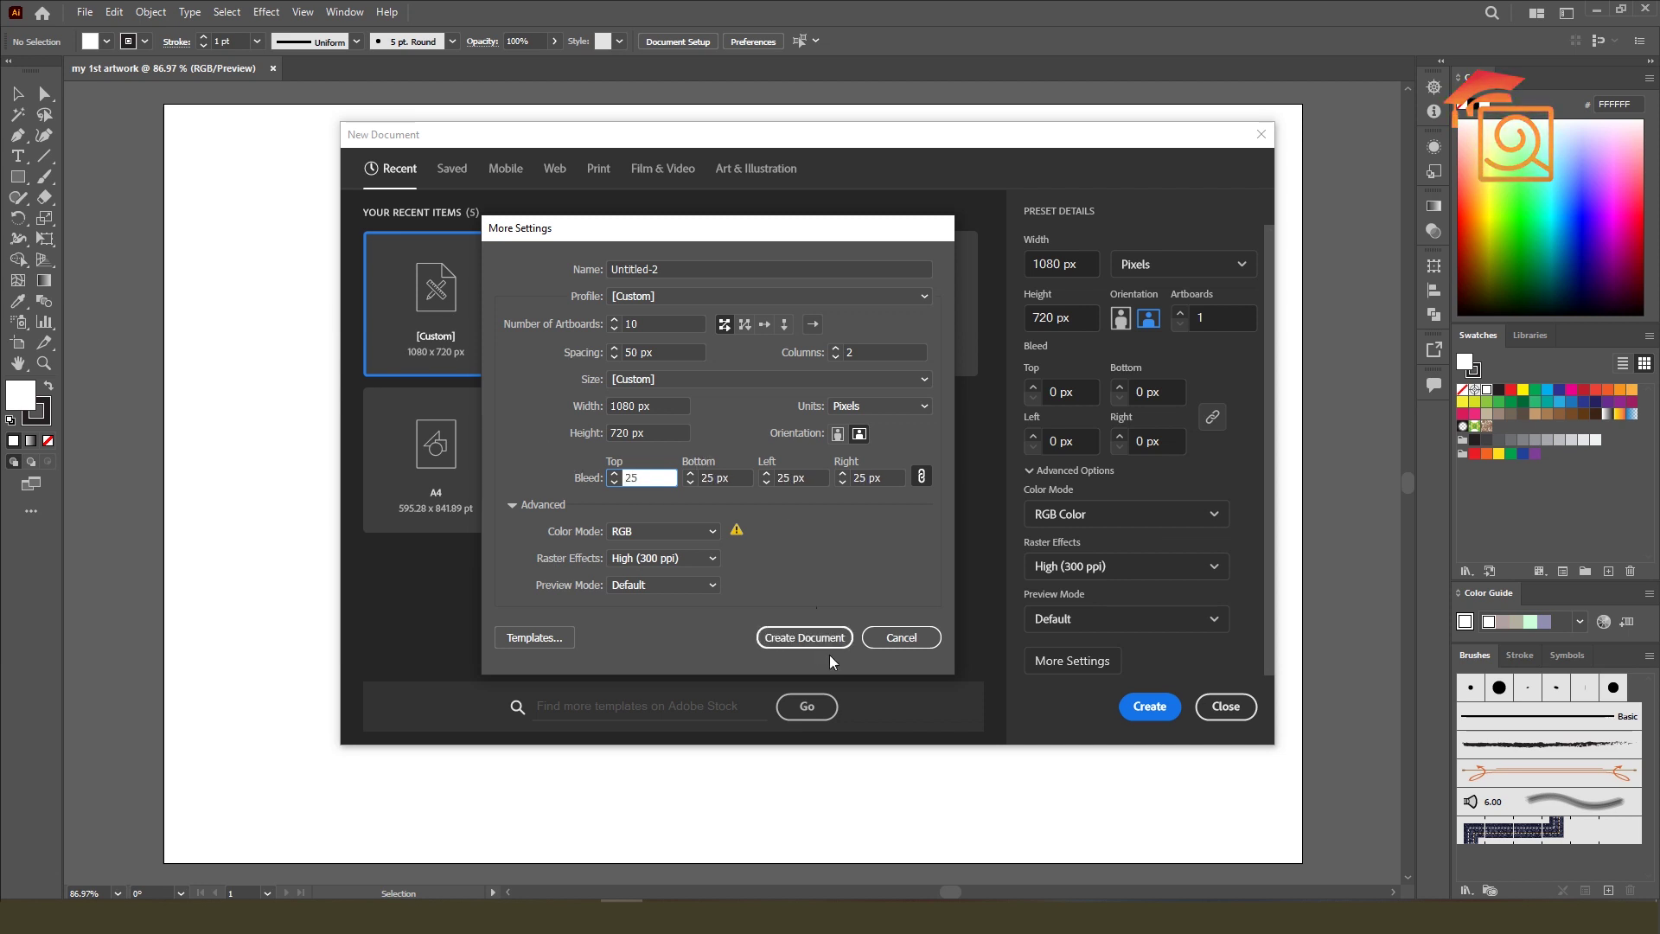
{"action": "left_click", "coordinate": [797, 636]}
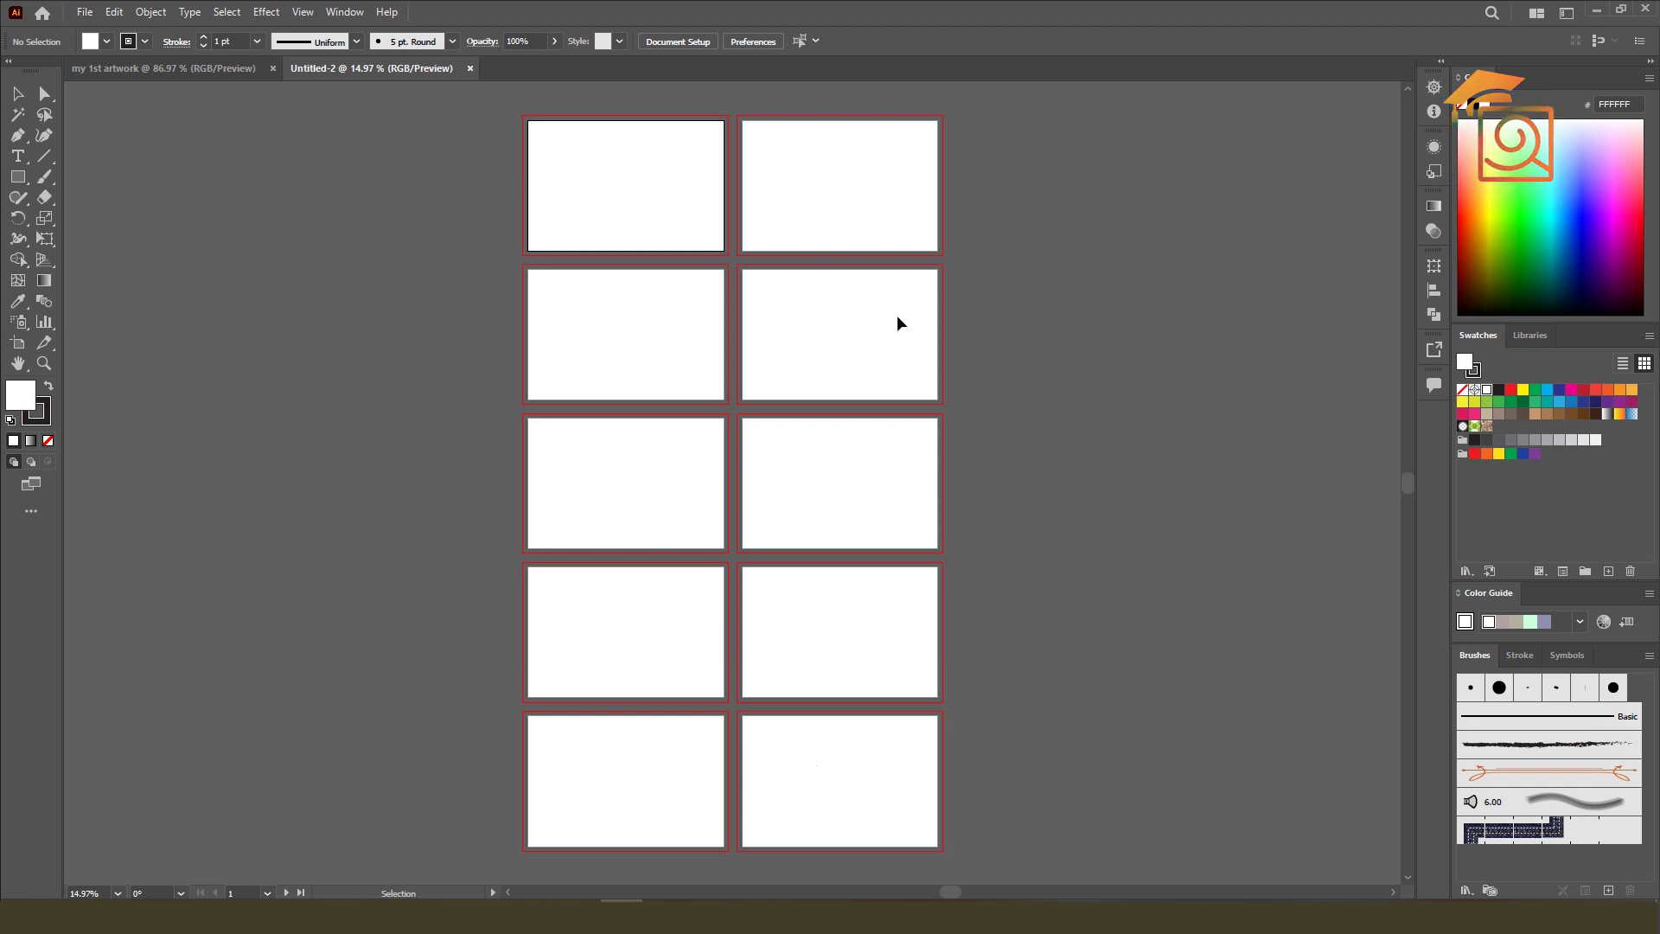
{"action": "scroll", "coordinate": [703, 450], "scroll_direction": "up", "scroll_amount": 2}
{"action": "scroll", "coordinate": [584, 261], "scroll_direction": "up", "scroll_amount": 5, "text": "alt"}
{"action": "left_click_drag", "start_coordinate": [400, 174], "coordinate": [496, 415]}
{"action": "scroll", "coordinate": [406, 238], "scroll_direction": "up", "scroll_amount": 4, "text": "alt"}
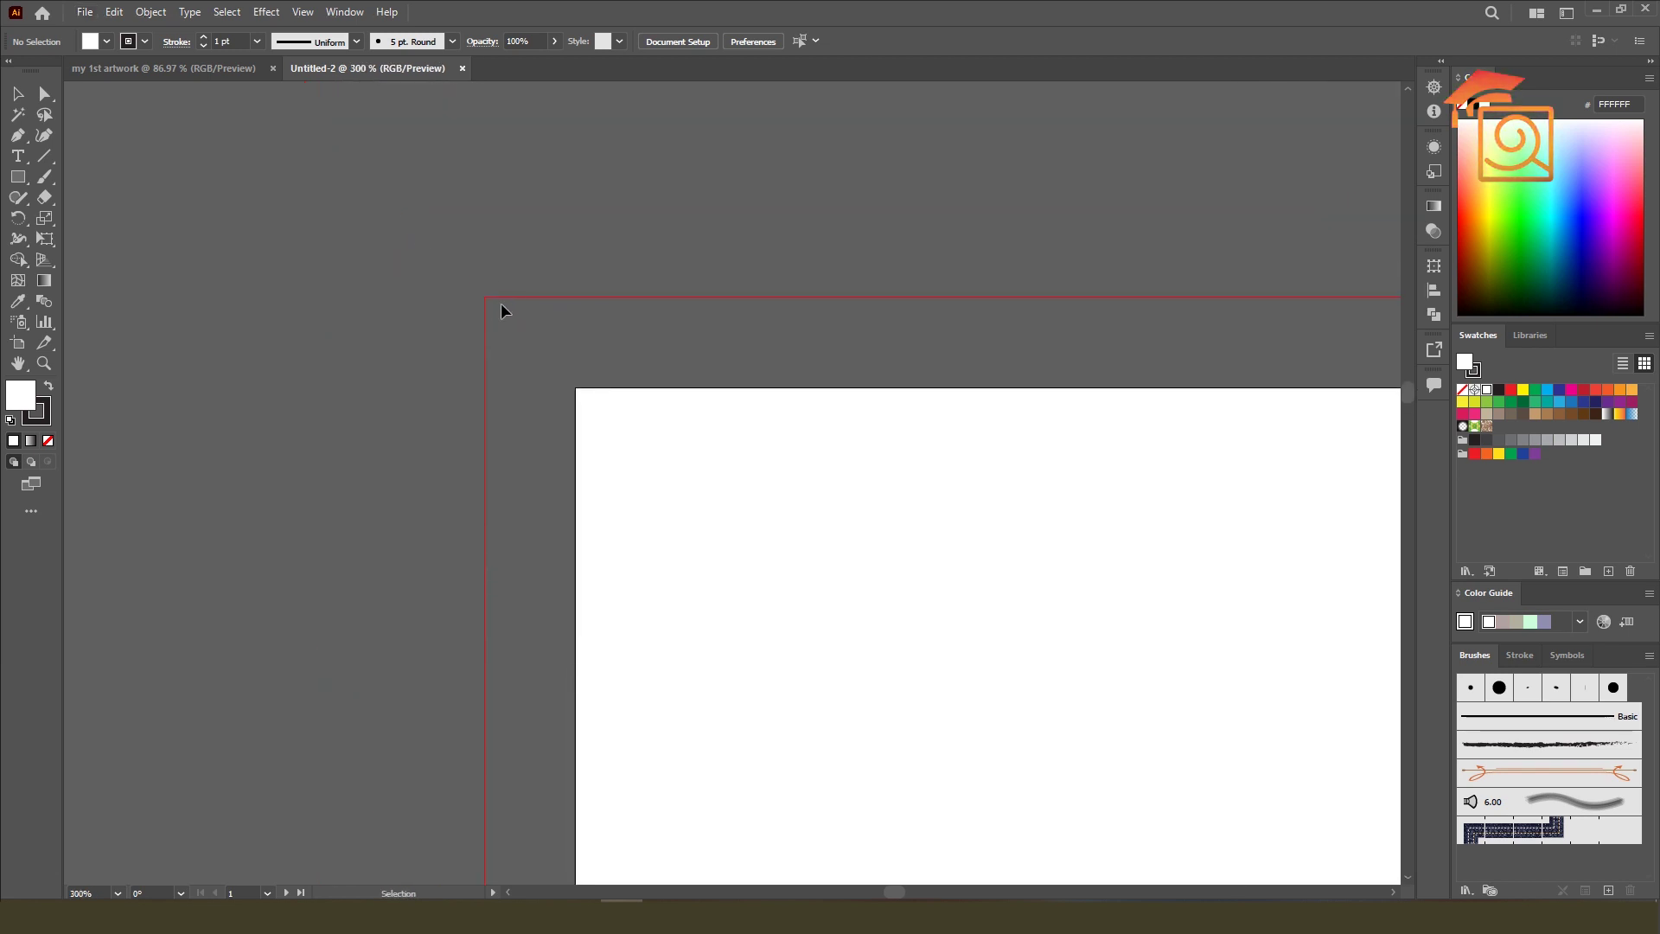
{"action": "left_click_drag", "start_coordinate": [445, 266], "coordinate": [525, 346]}
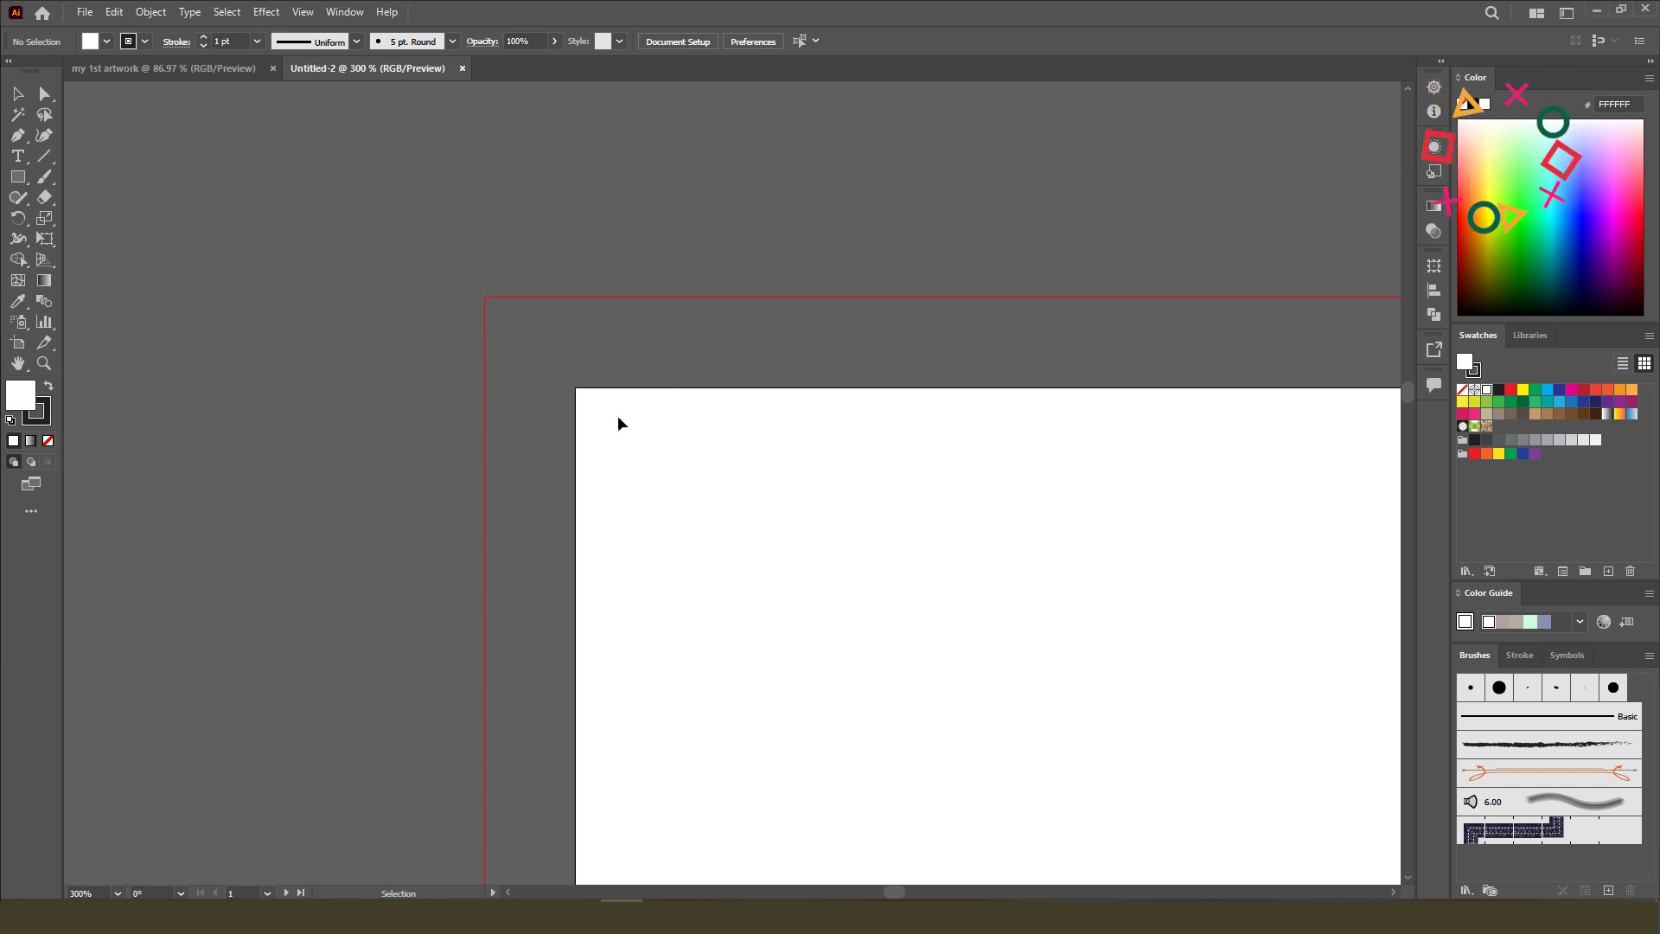
{"action": "scroll", "coordinate": [574, 394], "scroll_direction": "down", "scroll_amount": 2}
{"action": "scroll", "coordinate": [574, 385], "scroll_direction": "down", "scroll_amount": 2}
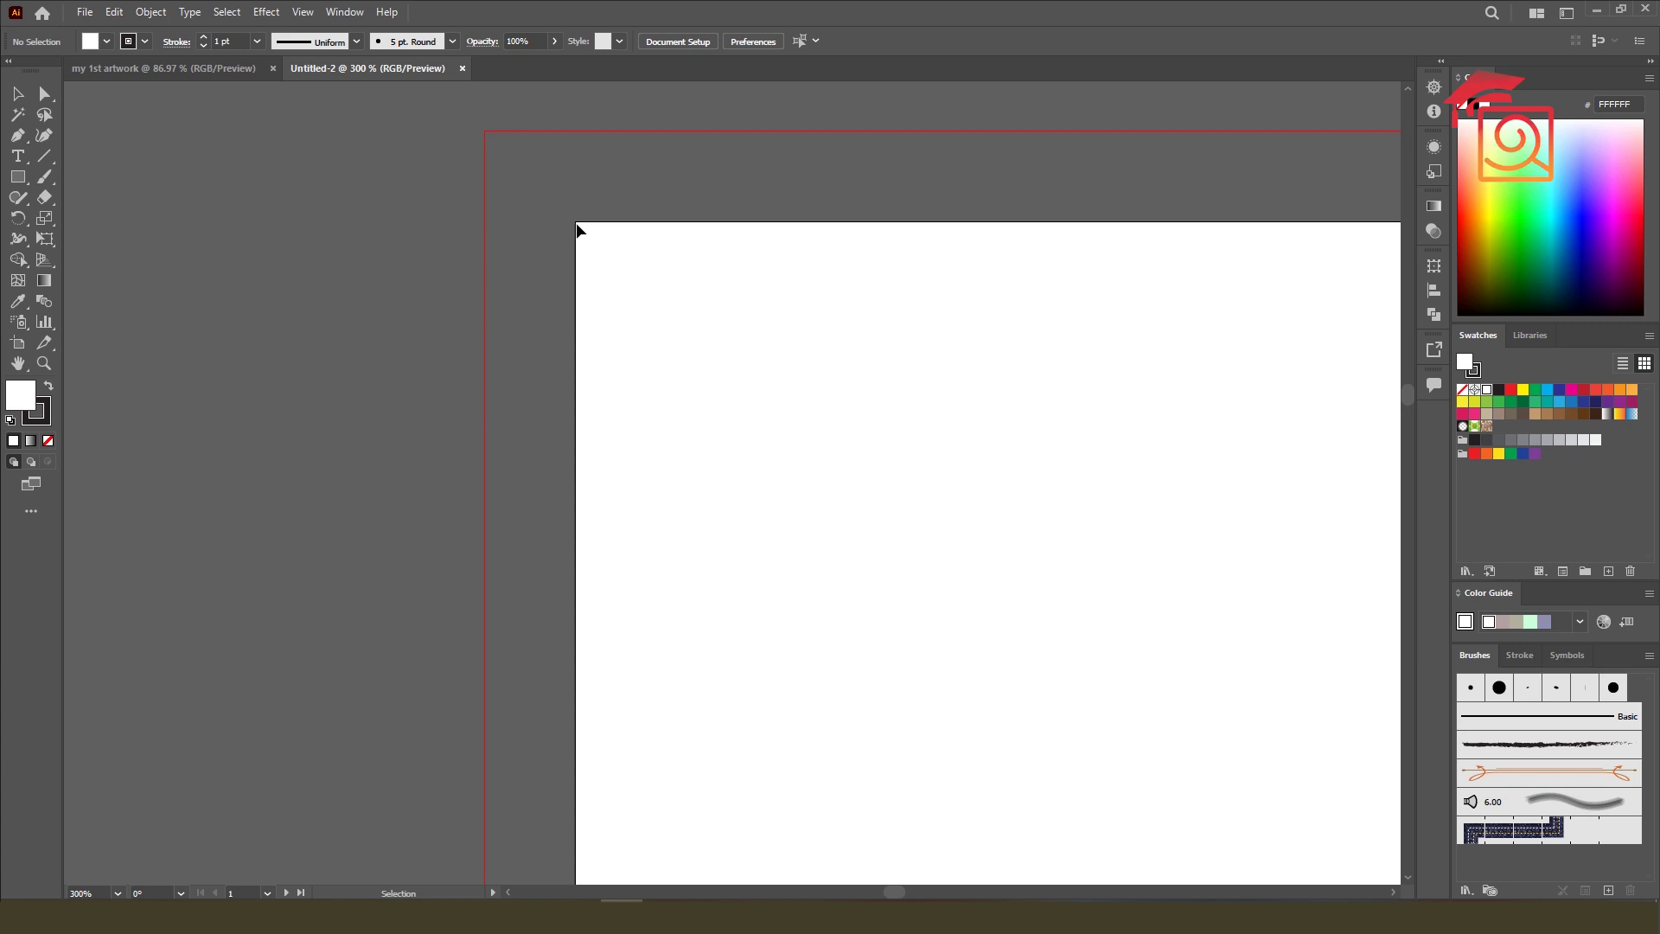
{"action": "scroll", "coordinate": [577, 225], "scroll_direction": "up", "scroll_amount": 1}
{"action": "scroll", "coordinate": [577, 225], "scroll_direction": "up", "scroll_amount": 1}
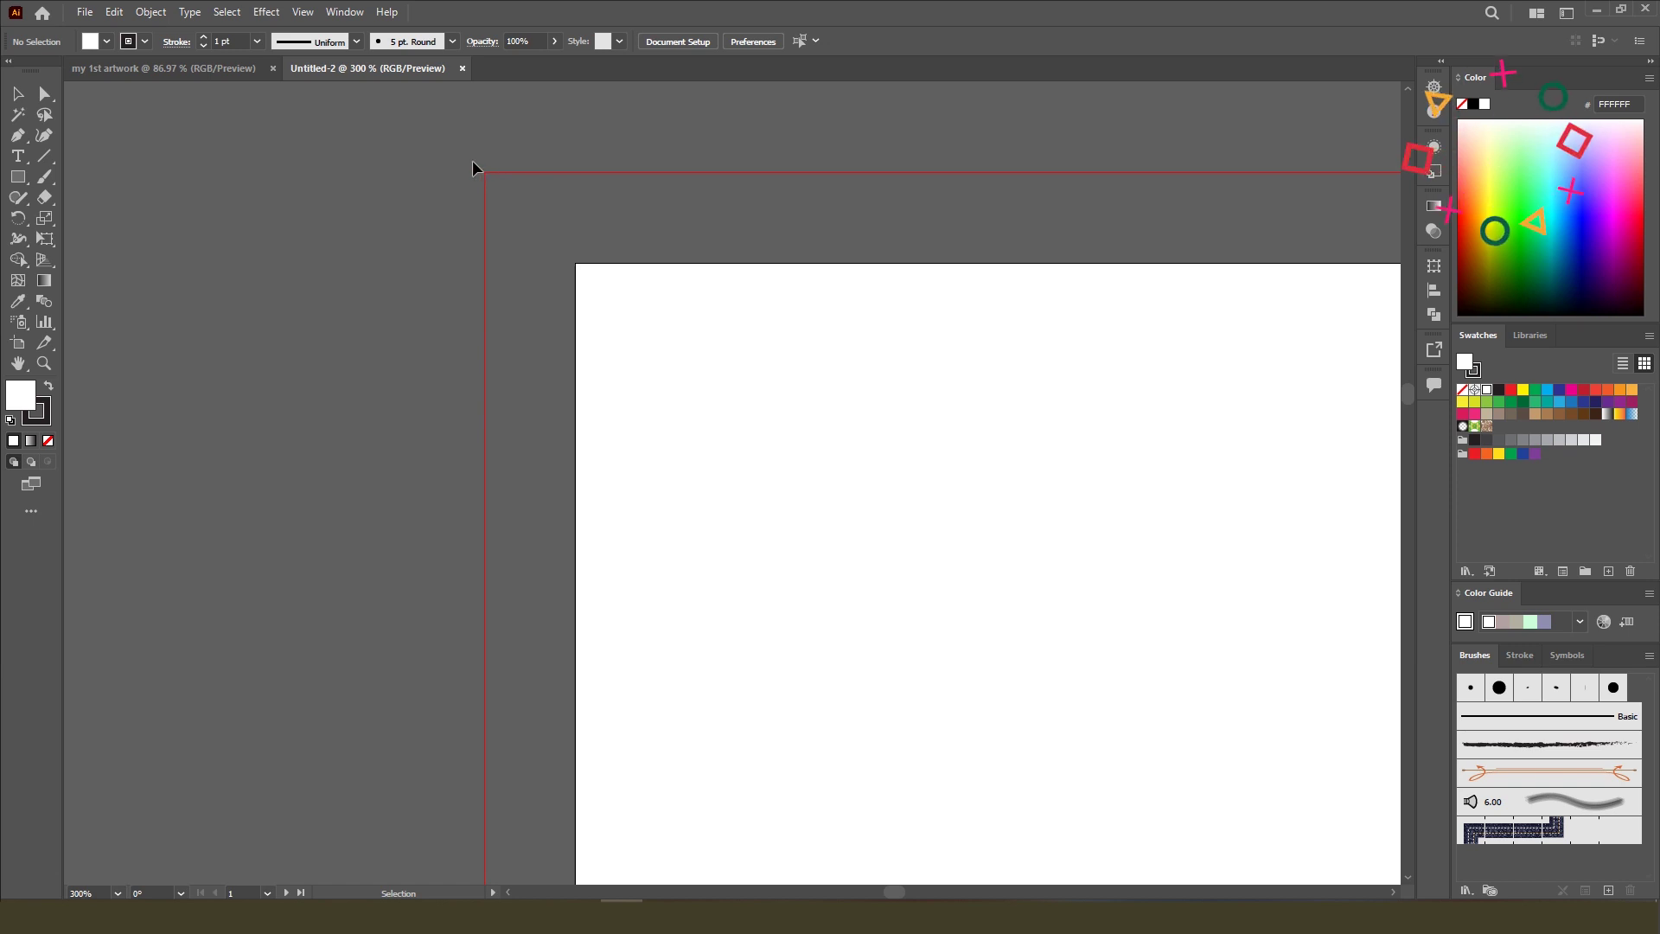
{"action": "left_click_drag", "start_coordinate": [468, 156], "coordinate": [535, 212]}
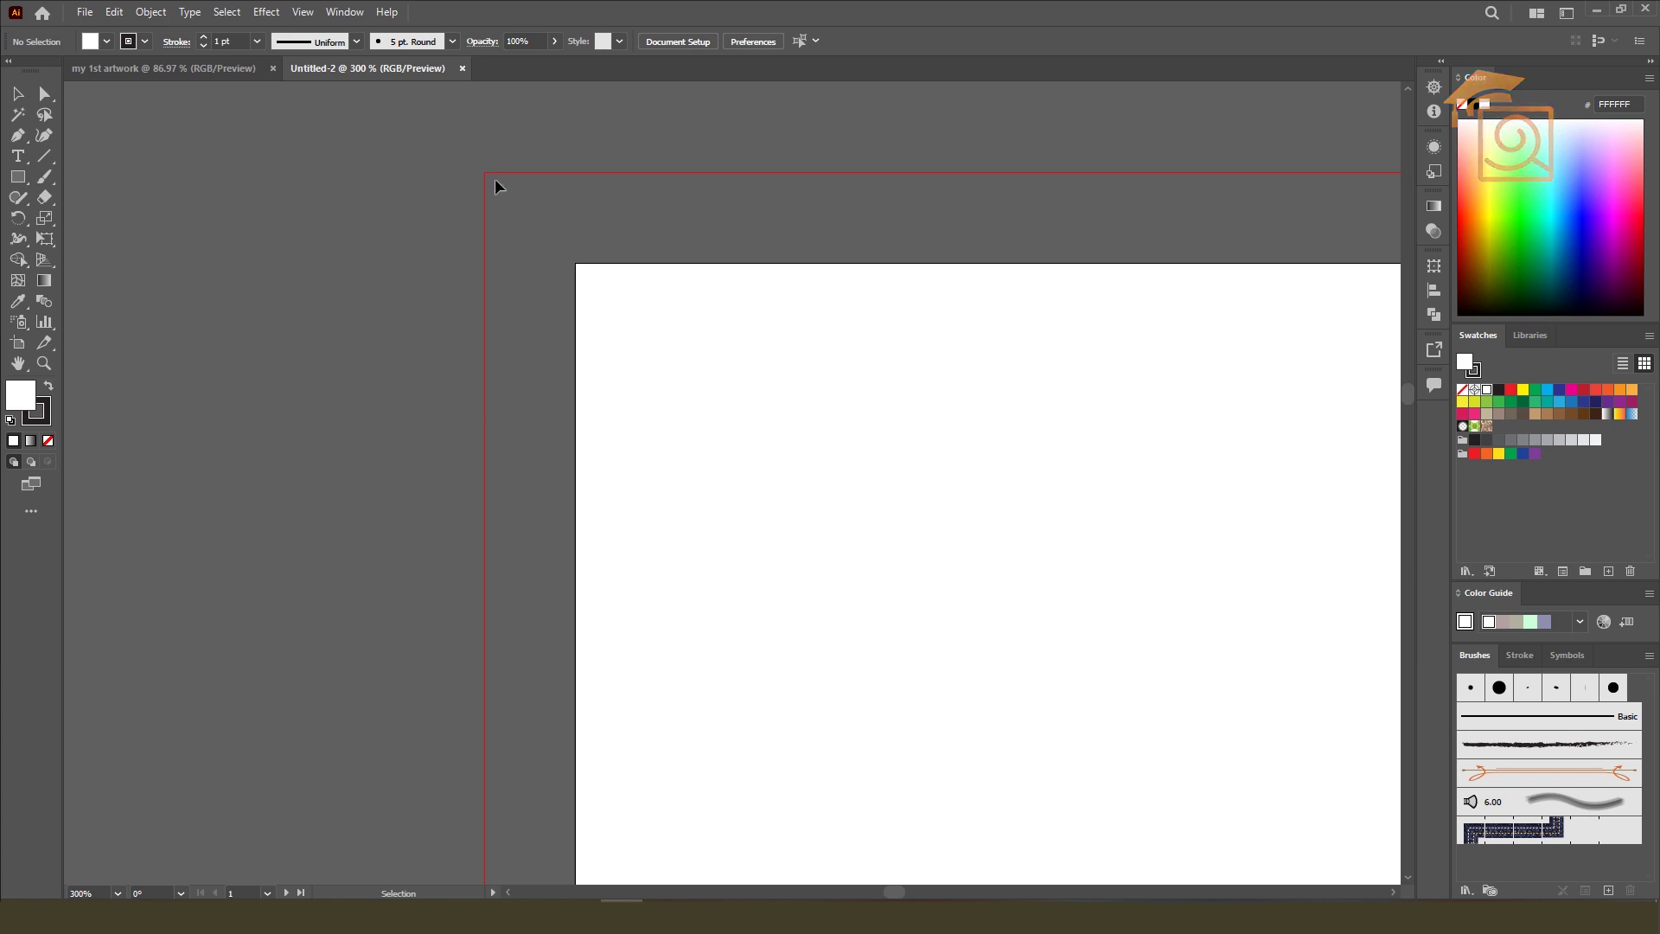
{"action": "left_click_drag", "start_coordinate": [459, 148], "coordinate": [508, 204]}
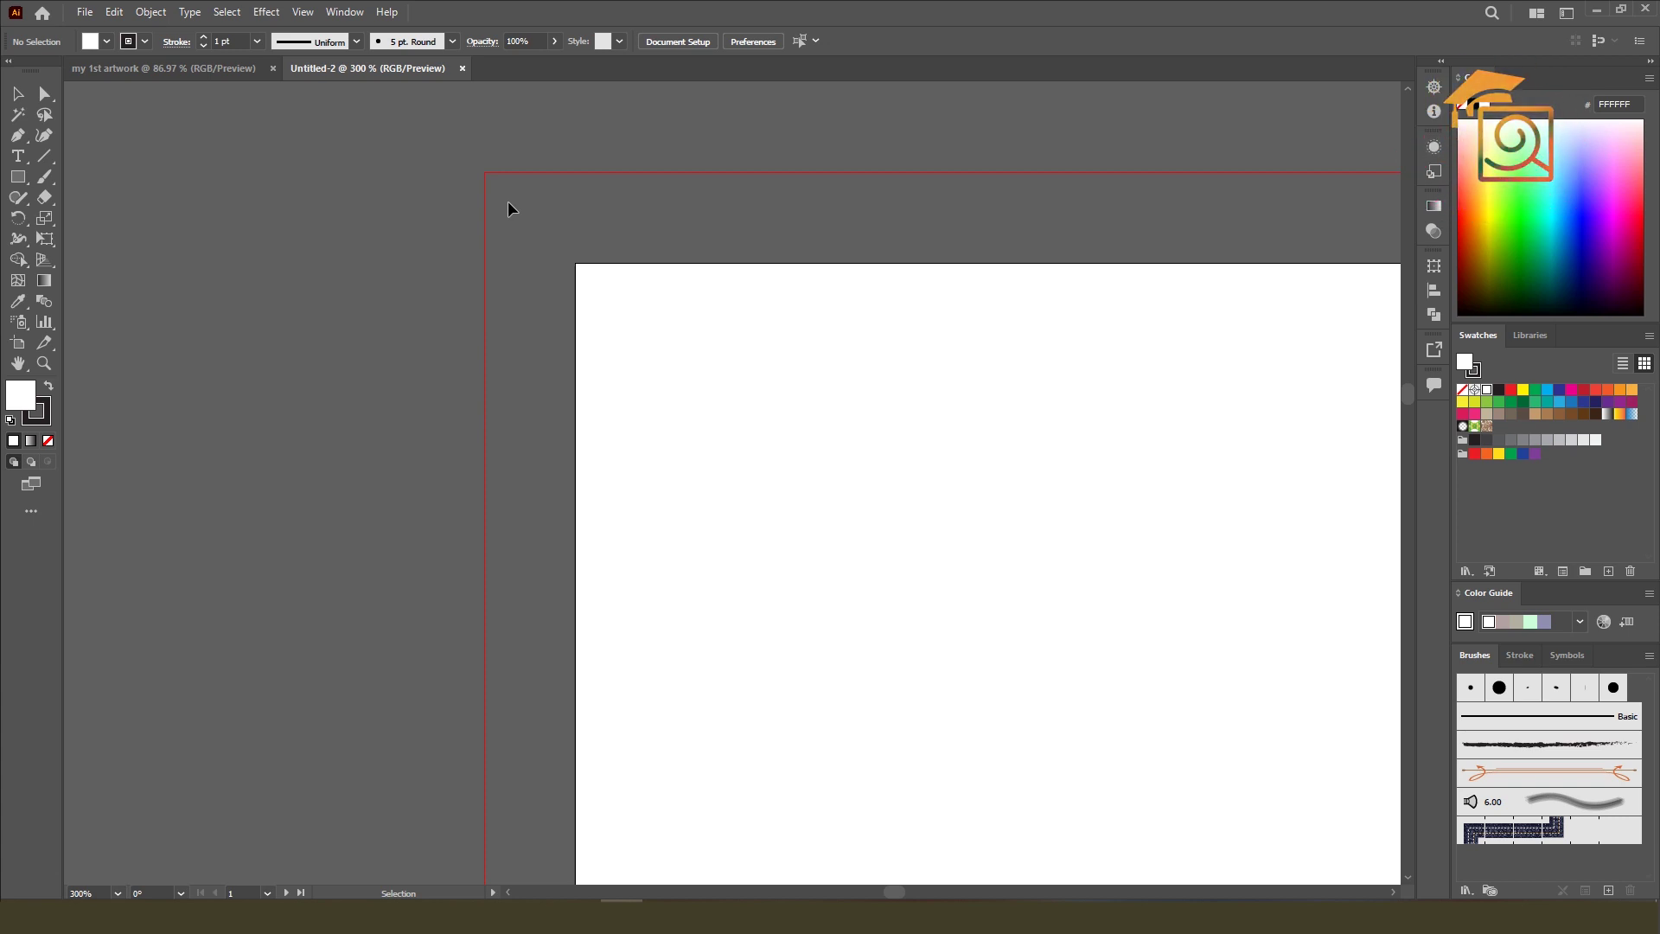
{"action": "scroll", "coordinate": [510, 199], "scroll_direction": "down", "scroll_amount": 5}
{"action": "scroll", "coordinate": [523, 190], "scroll_direction": "down", "scroll_amount": 3}
{"action": "scroll", "coordinate": [536, 194], "scroll_direction": "down", "scroll_amount": 1}
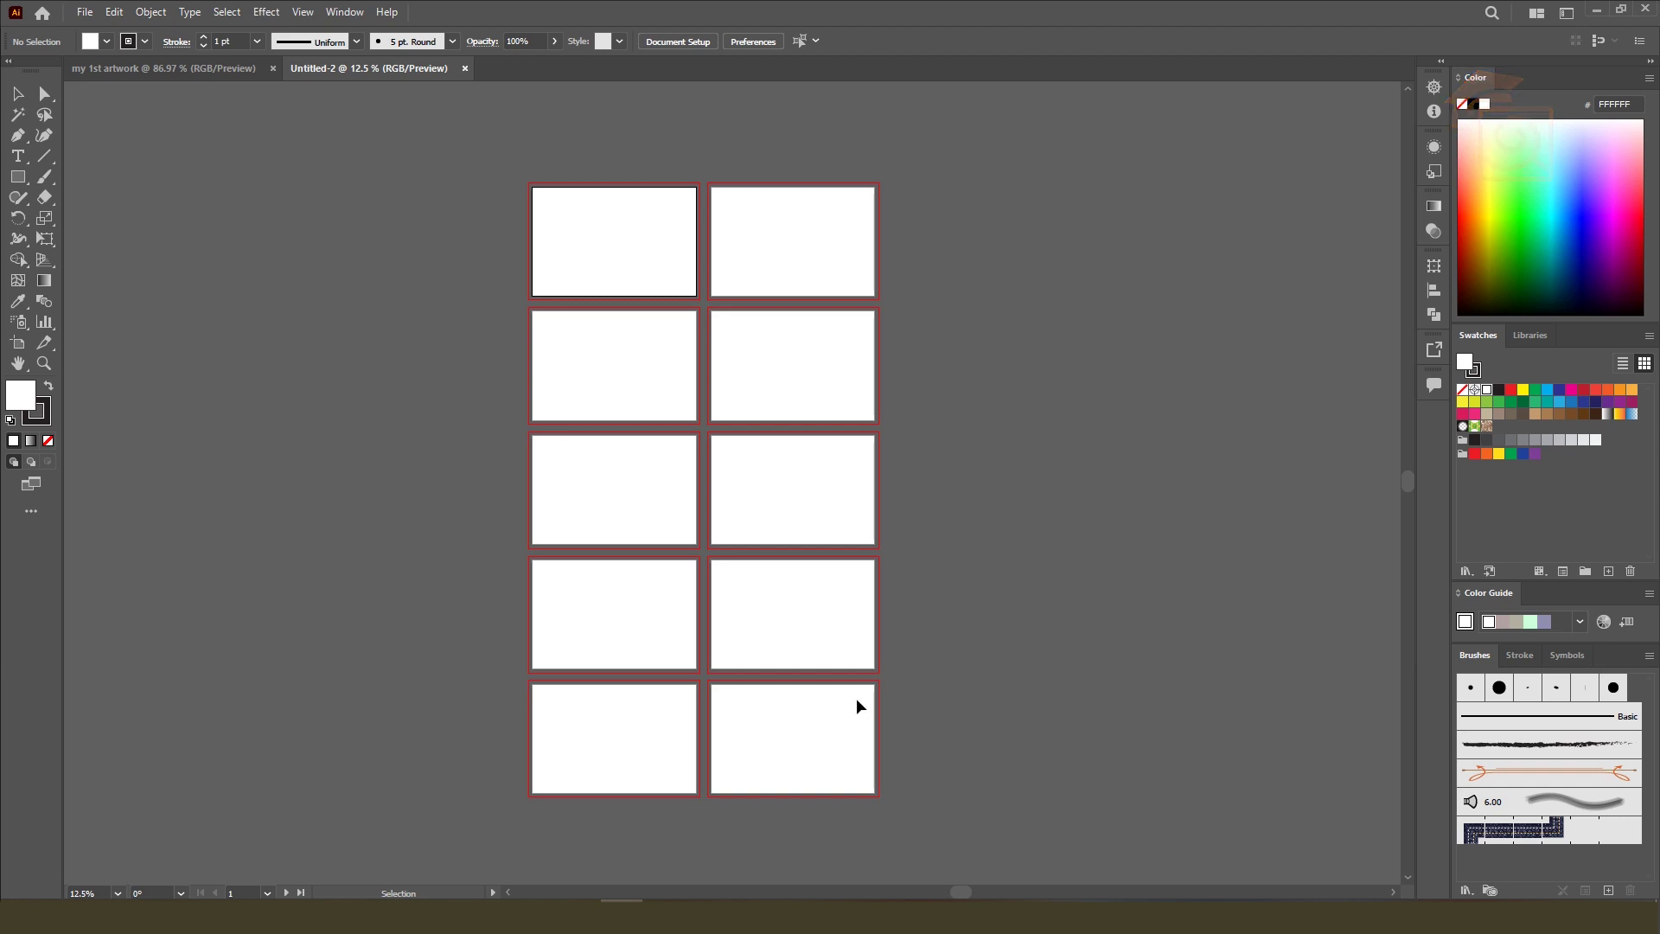
Step: Start a new document with Ctrl+N and open its More Settings
{"action": "key", "text": "ctrl+n"}
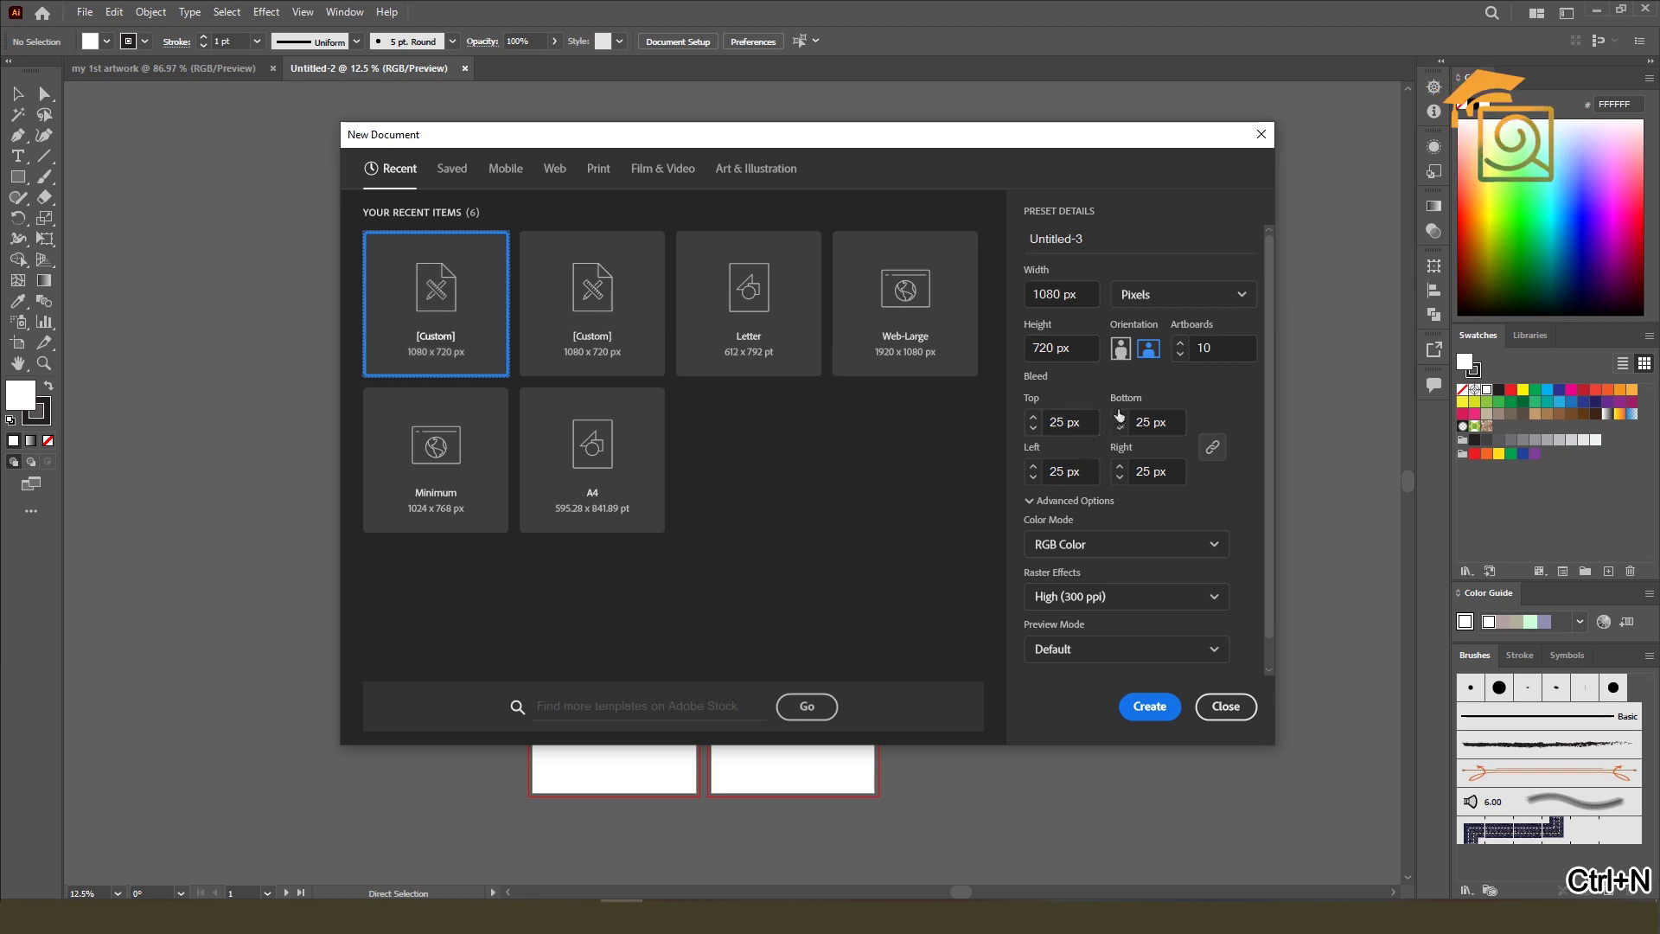
{"action": "scroll", "coordinate": [1126, 490], "scroll_direction": "down", "scroll_amount": 1}
{"action": "left_click", "coordinate": [1056, 667]}
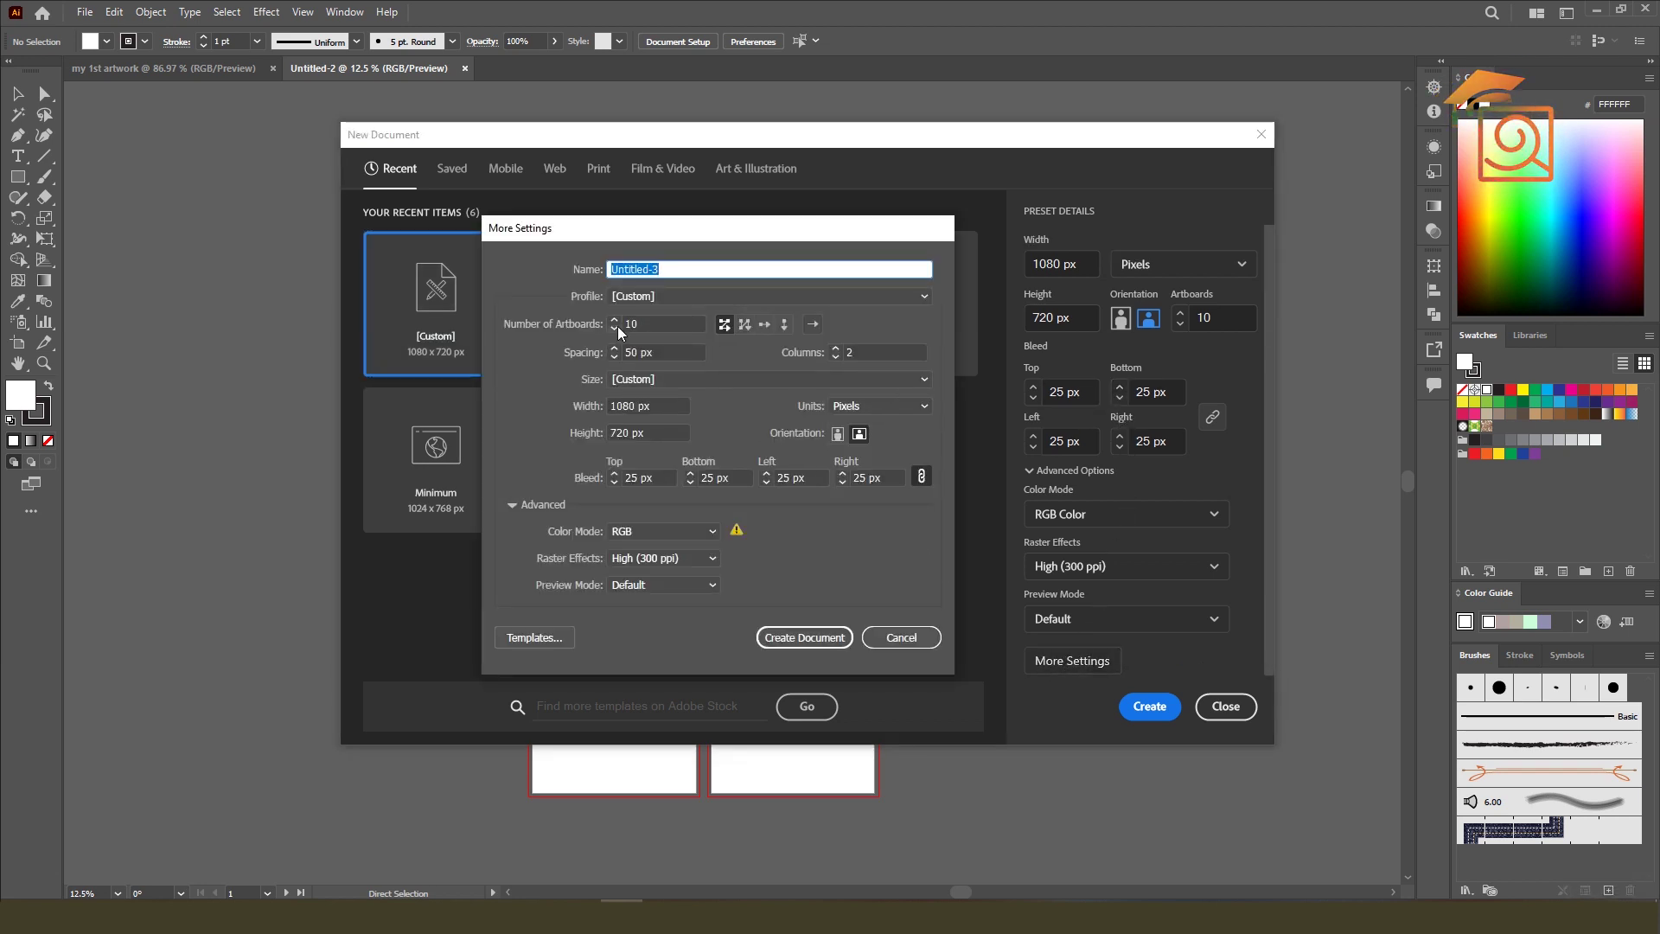
Step: Set 2 portrait artboards in 1 column with 0 bleed and create Untitled-3
{"action": "key", "text": "Tab"}
{"action": "key", "text": "Tab"}
{"action": "type", "text": "2"}
{"action": "left_click", "coordinate": [859, 358]}
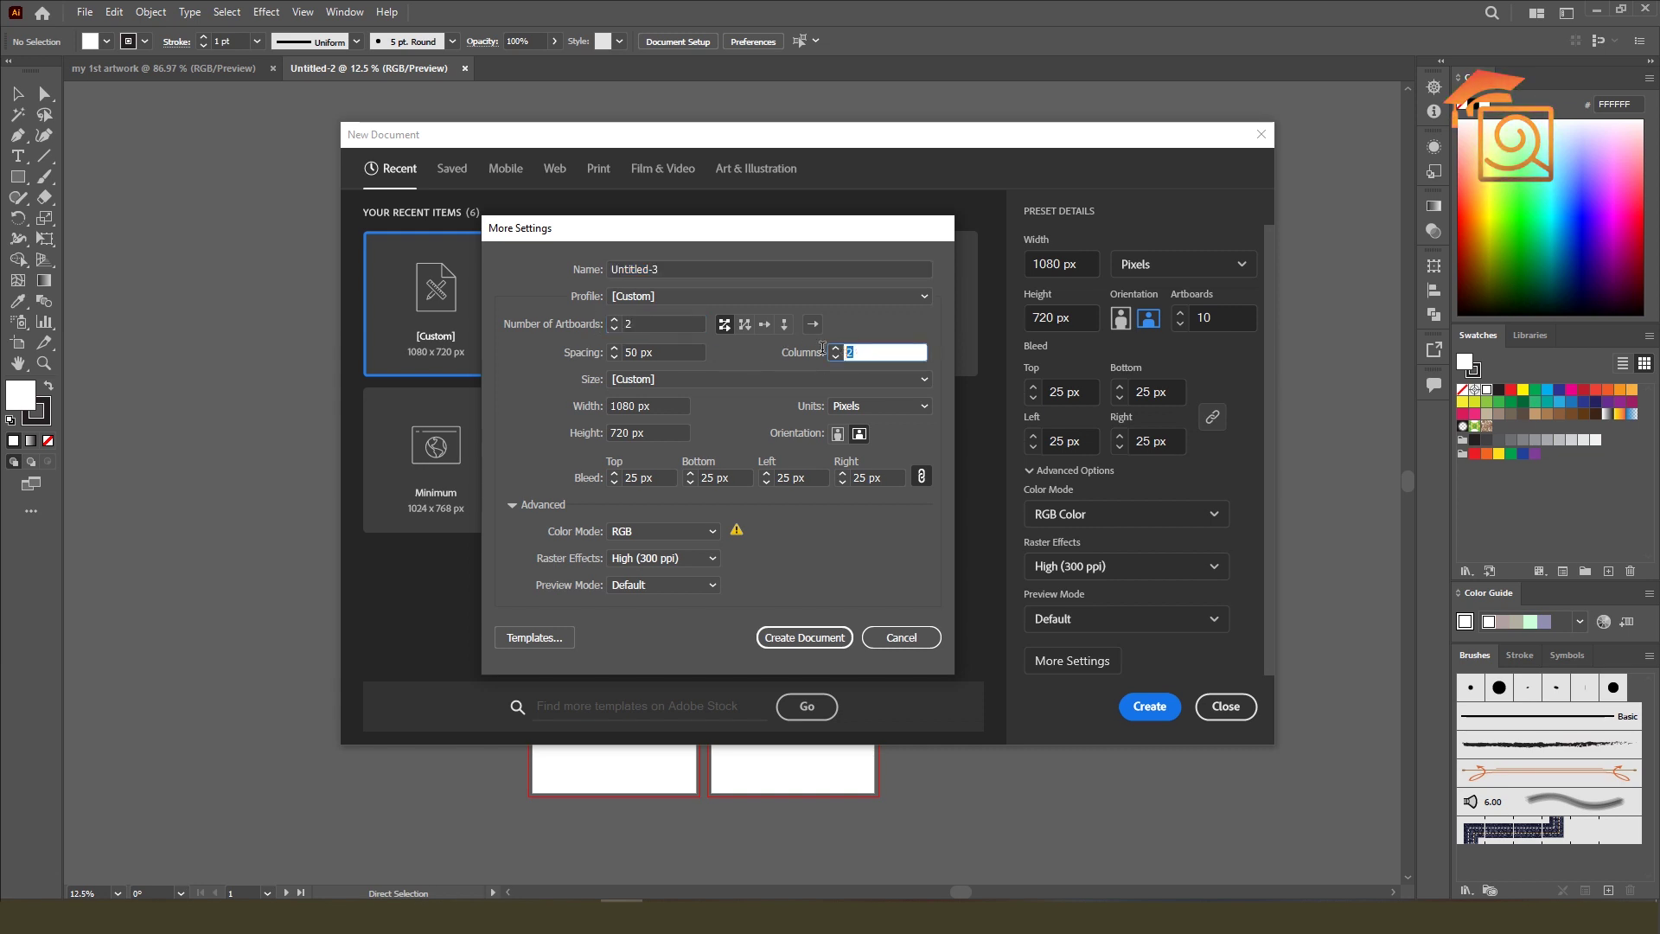
{"action": "type", "text": "1"}
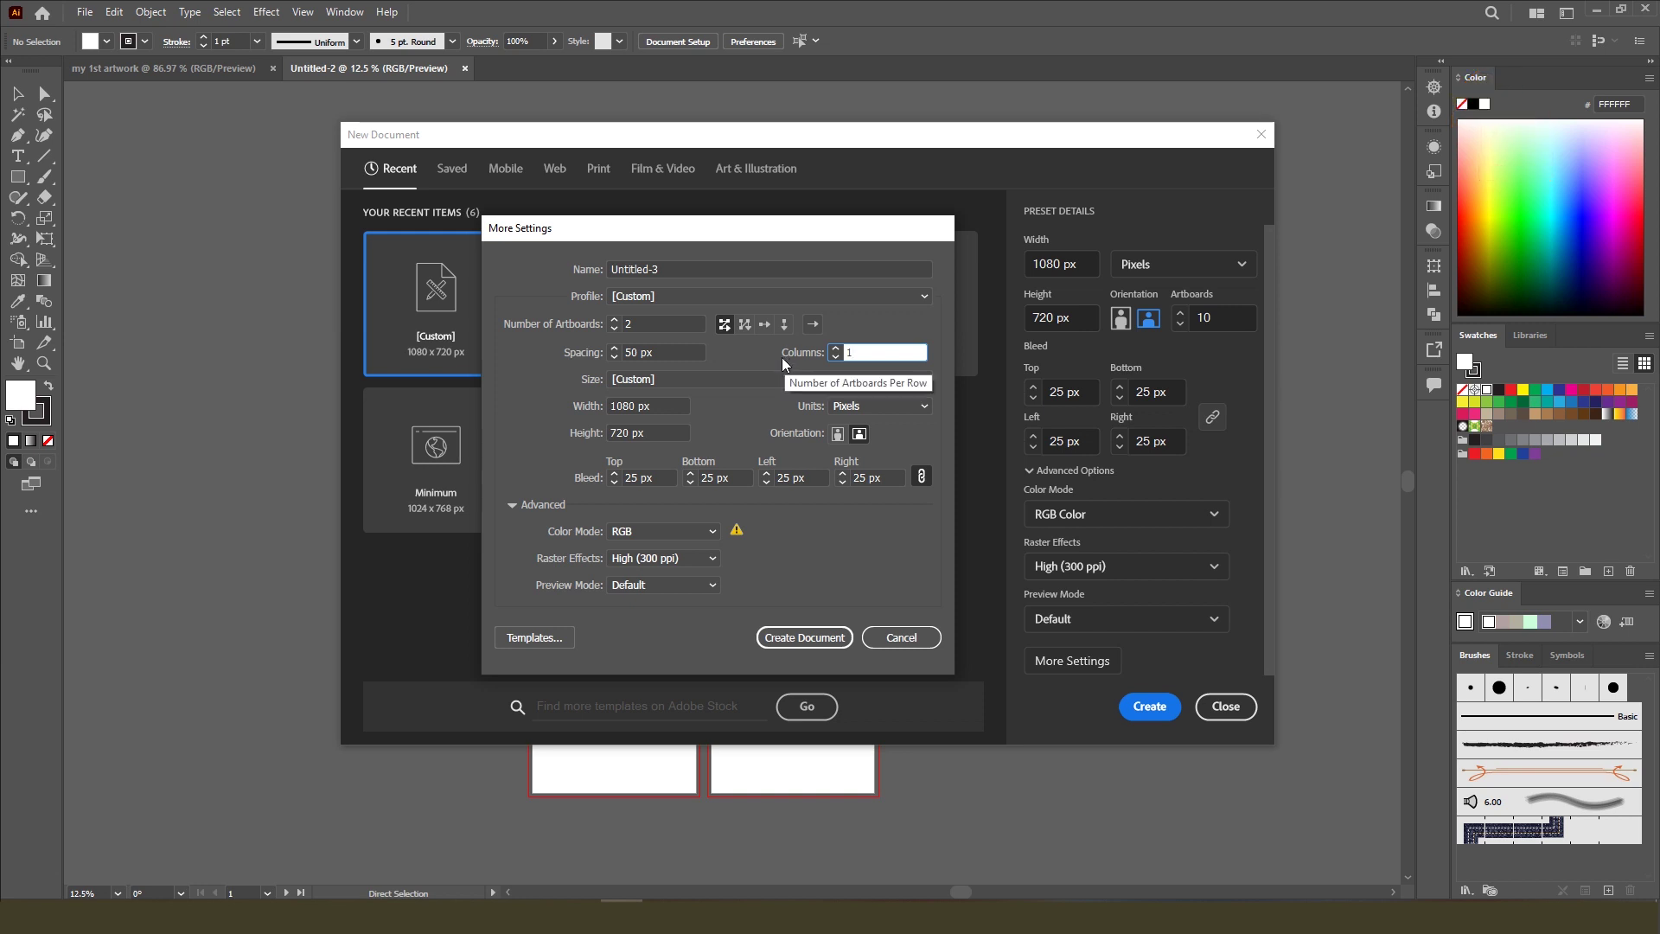
{"action": "left_click", "coordinate": [838, 435]}
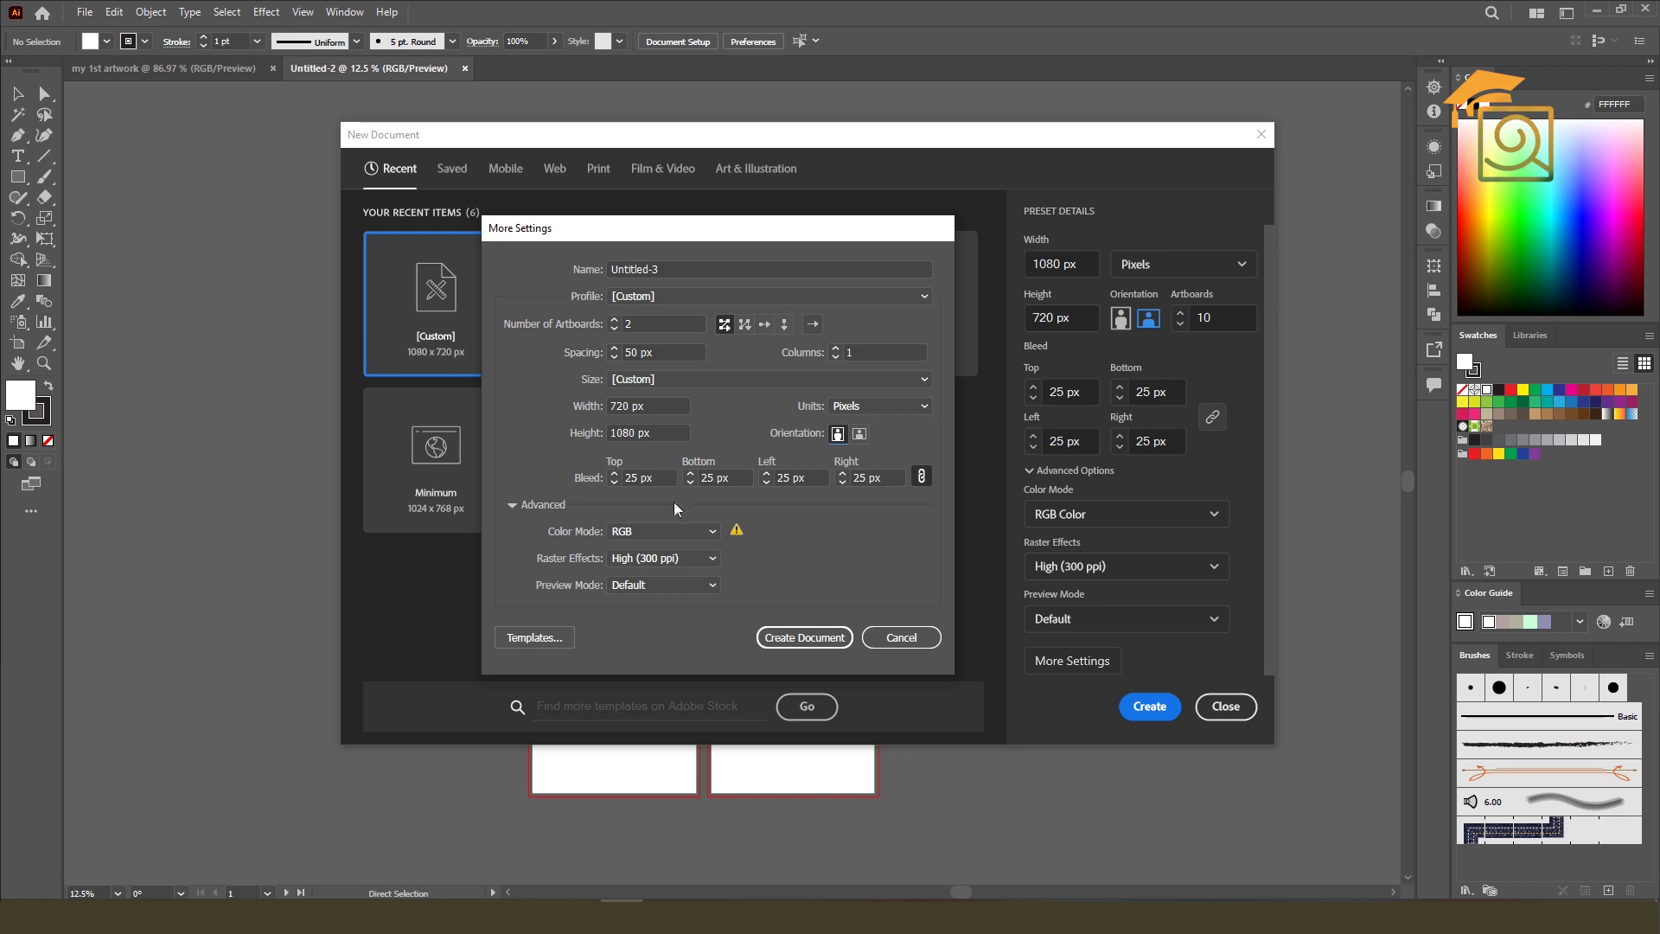
{"action": "left_click", "coordinate": [658, 478]}
{"action": "type", "text": "0"}
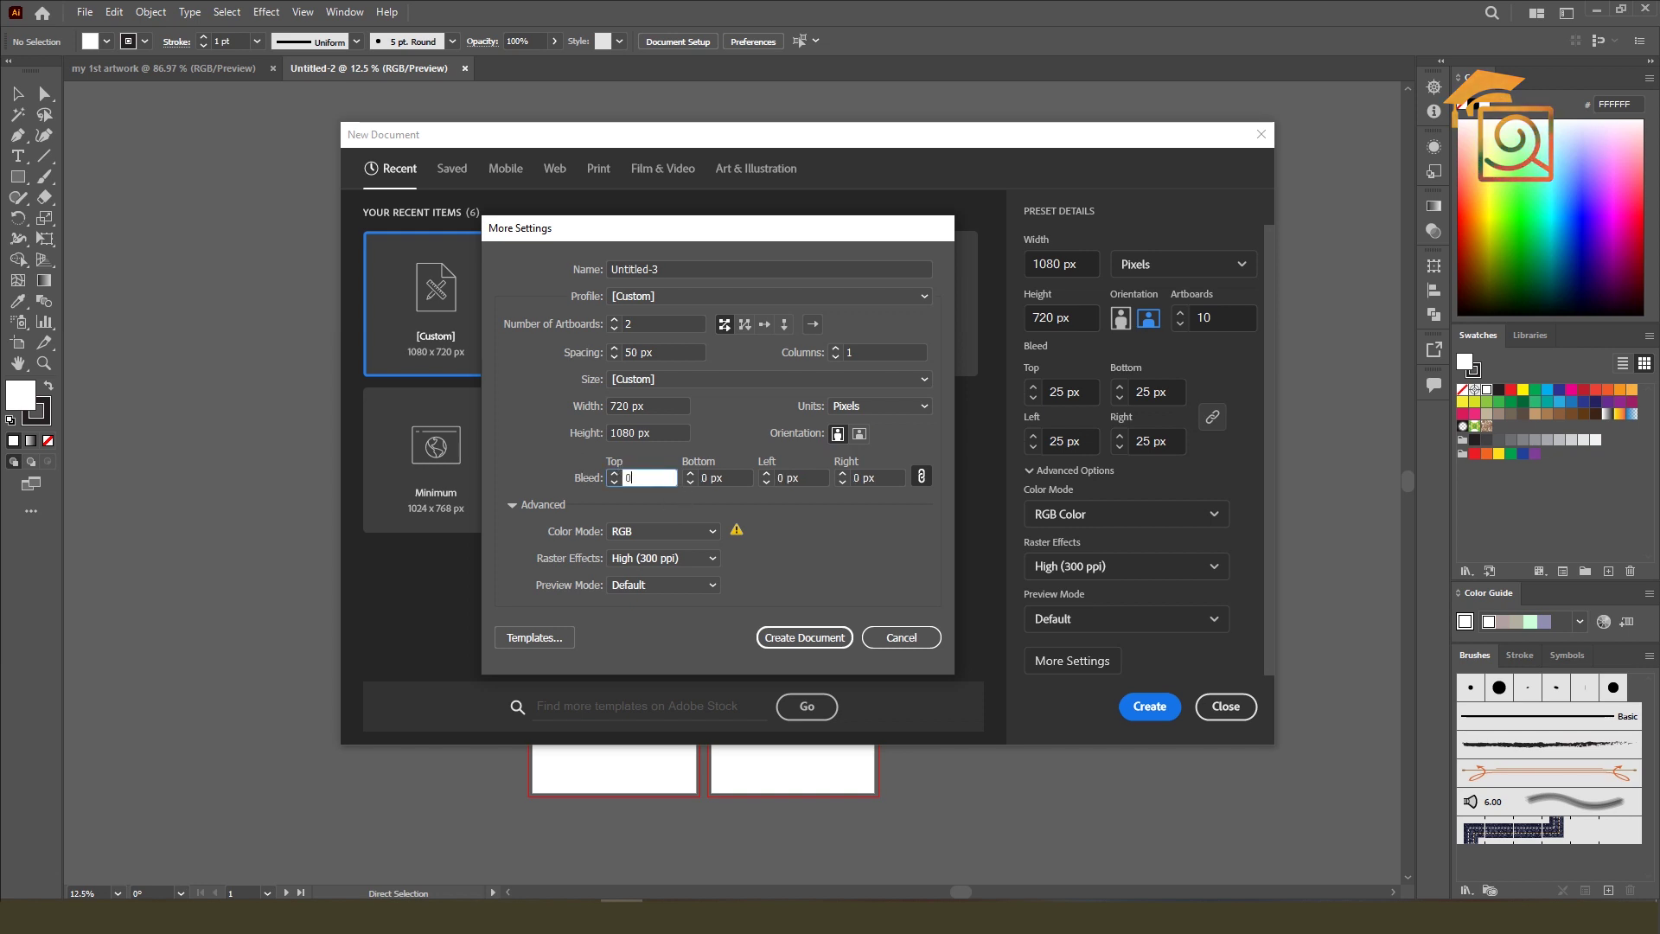
{"action": "left_click", "coordinate": [817, 641]}
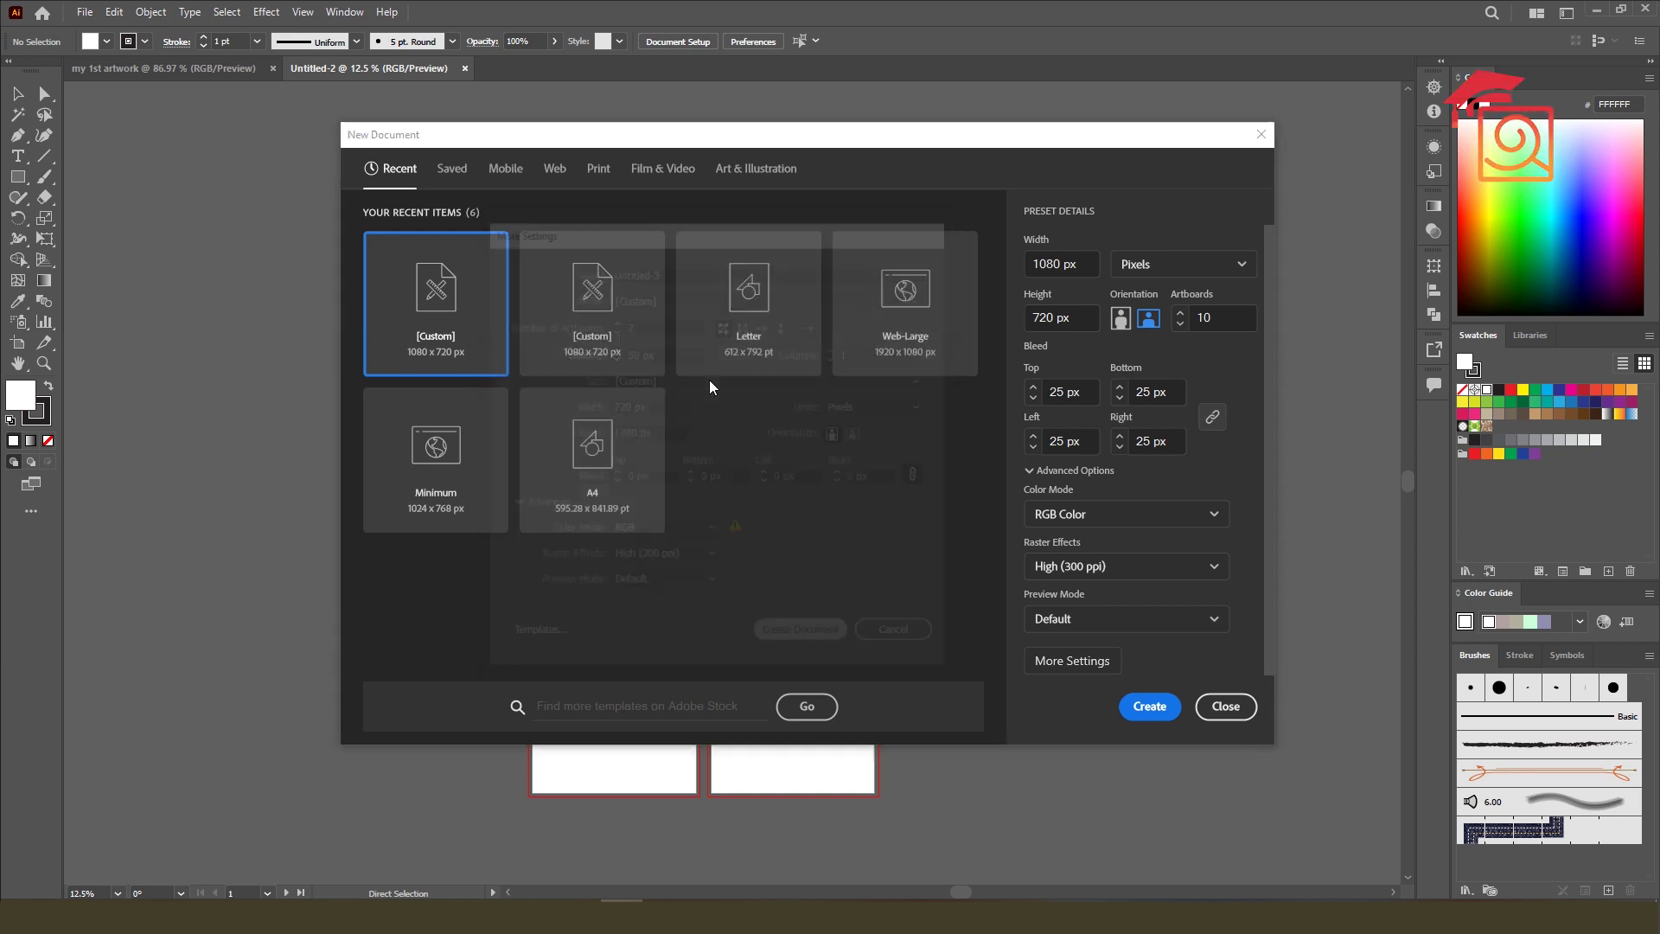
{"action": "scroll", "coordinate": [780, 333], "scroll_direction": "up", "scroll_amount": 1}
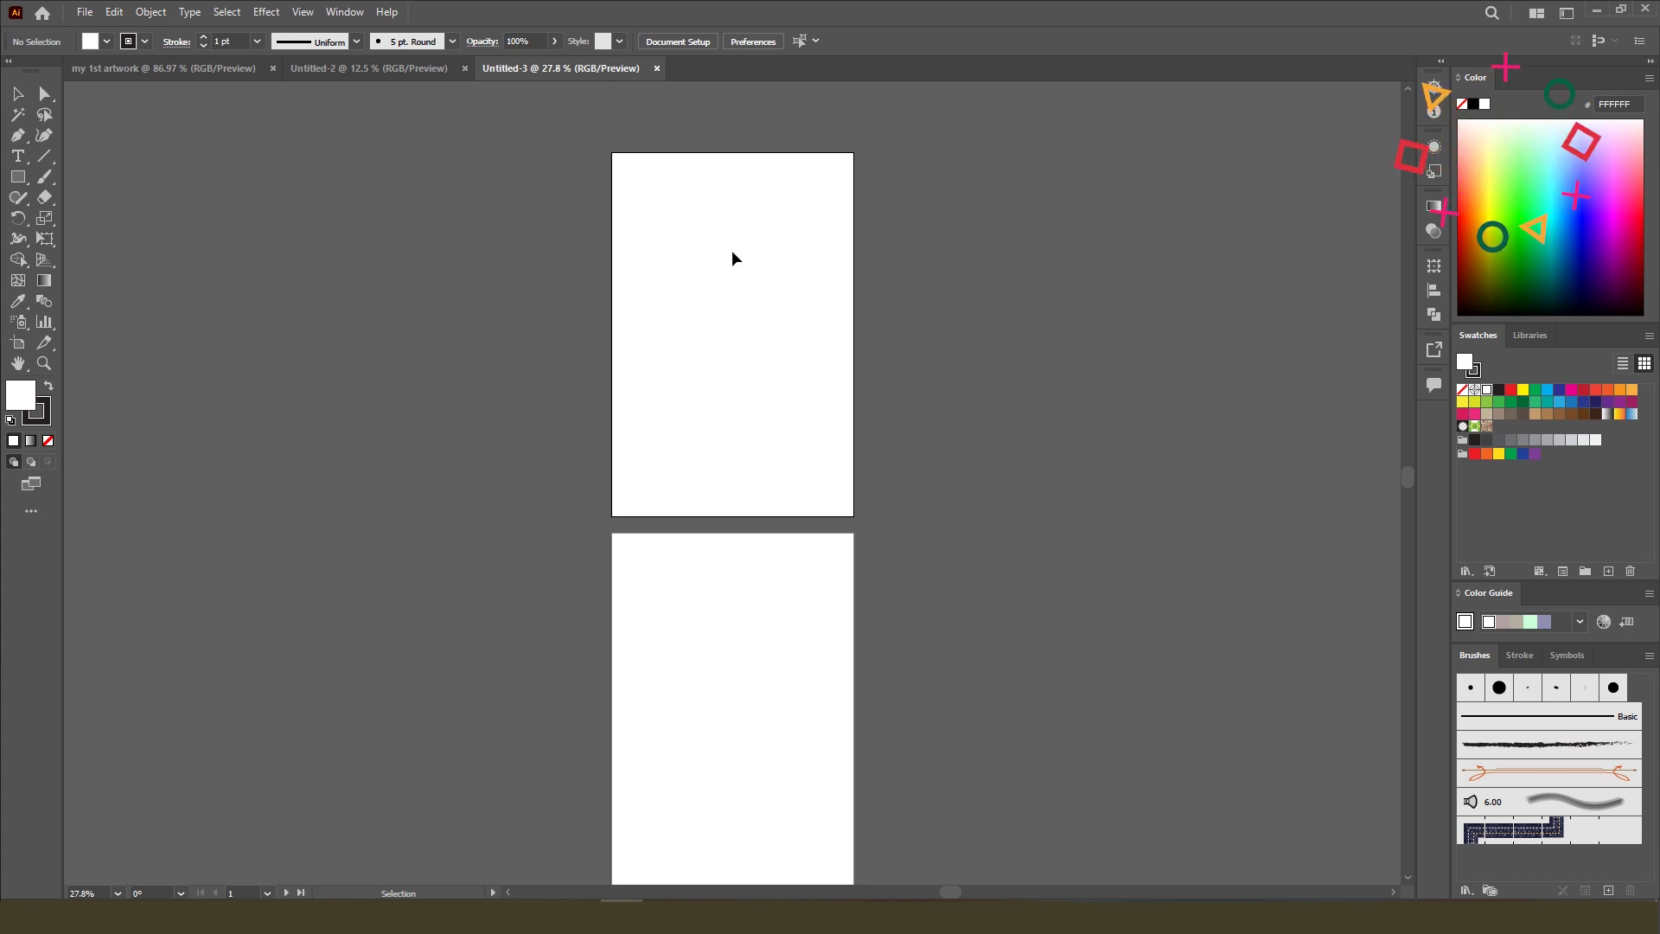
Step: Switch between Untitled-2 and Untitled-3, ending on the my 1st artwork document
{"action": "scroll", "coordinate": [743, 396], "scroll_direction": "down", "scroll_amount": 1}
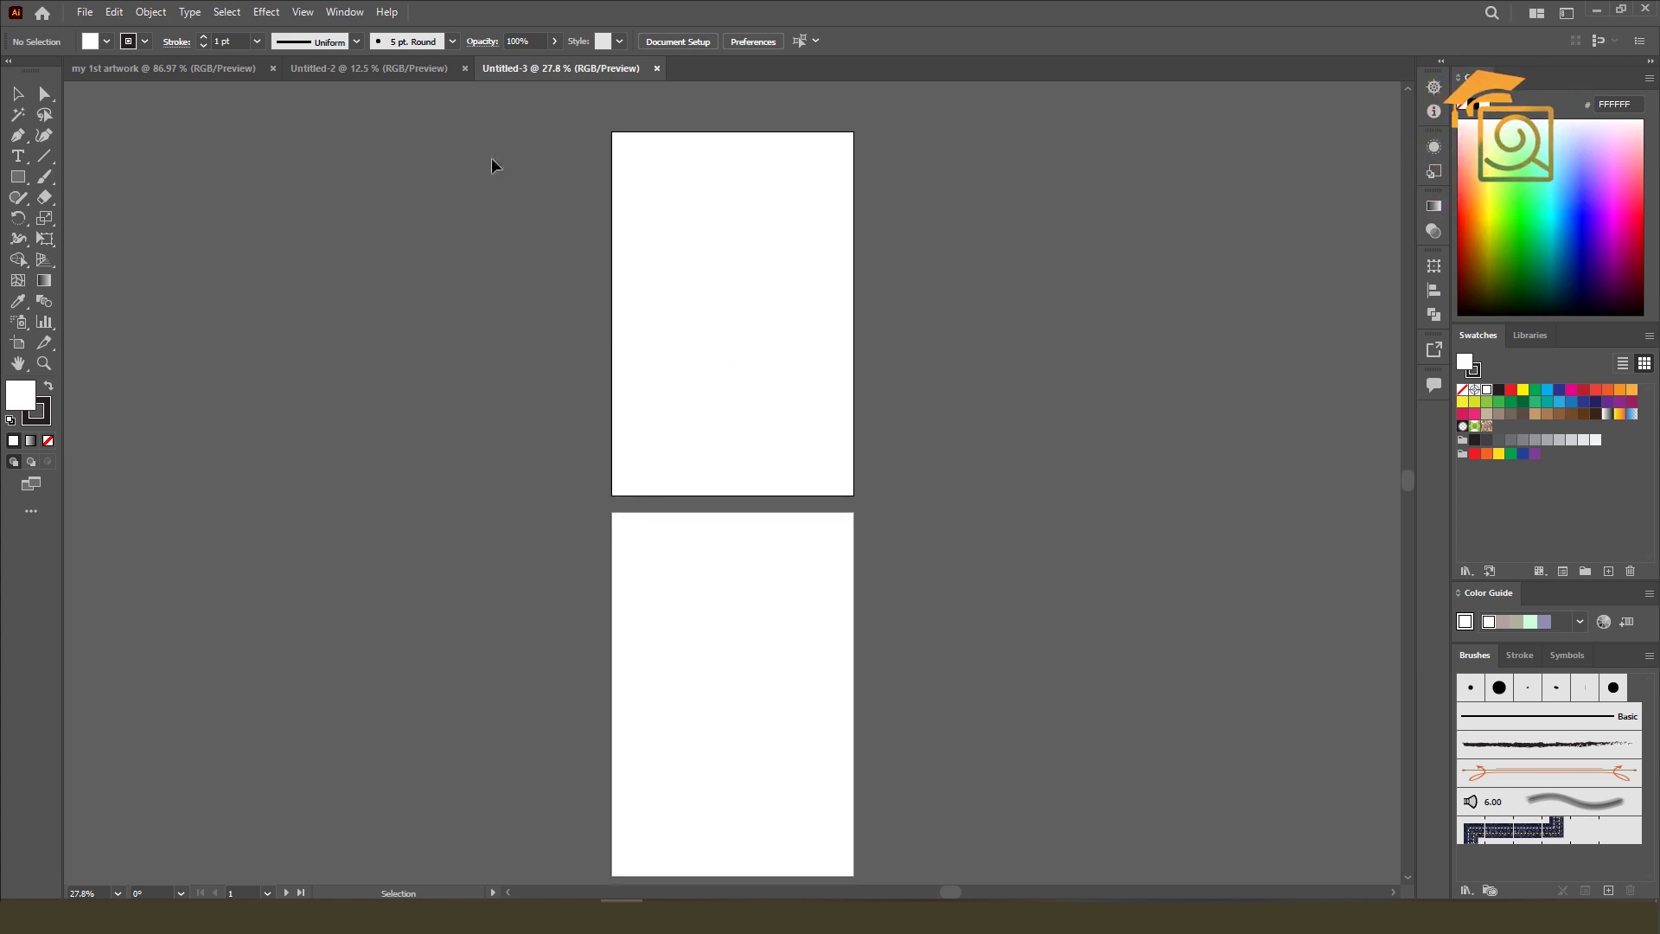
{"action": "left_click", "coordinate": [316, 65]}
{"action": "scroll", "coordinate": [641, 235], "scroll_direction": "up", "scroll_amount": 1}
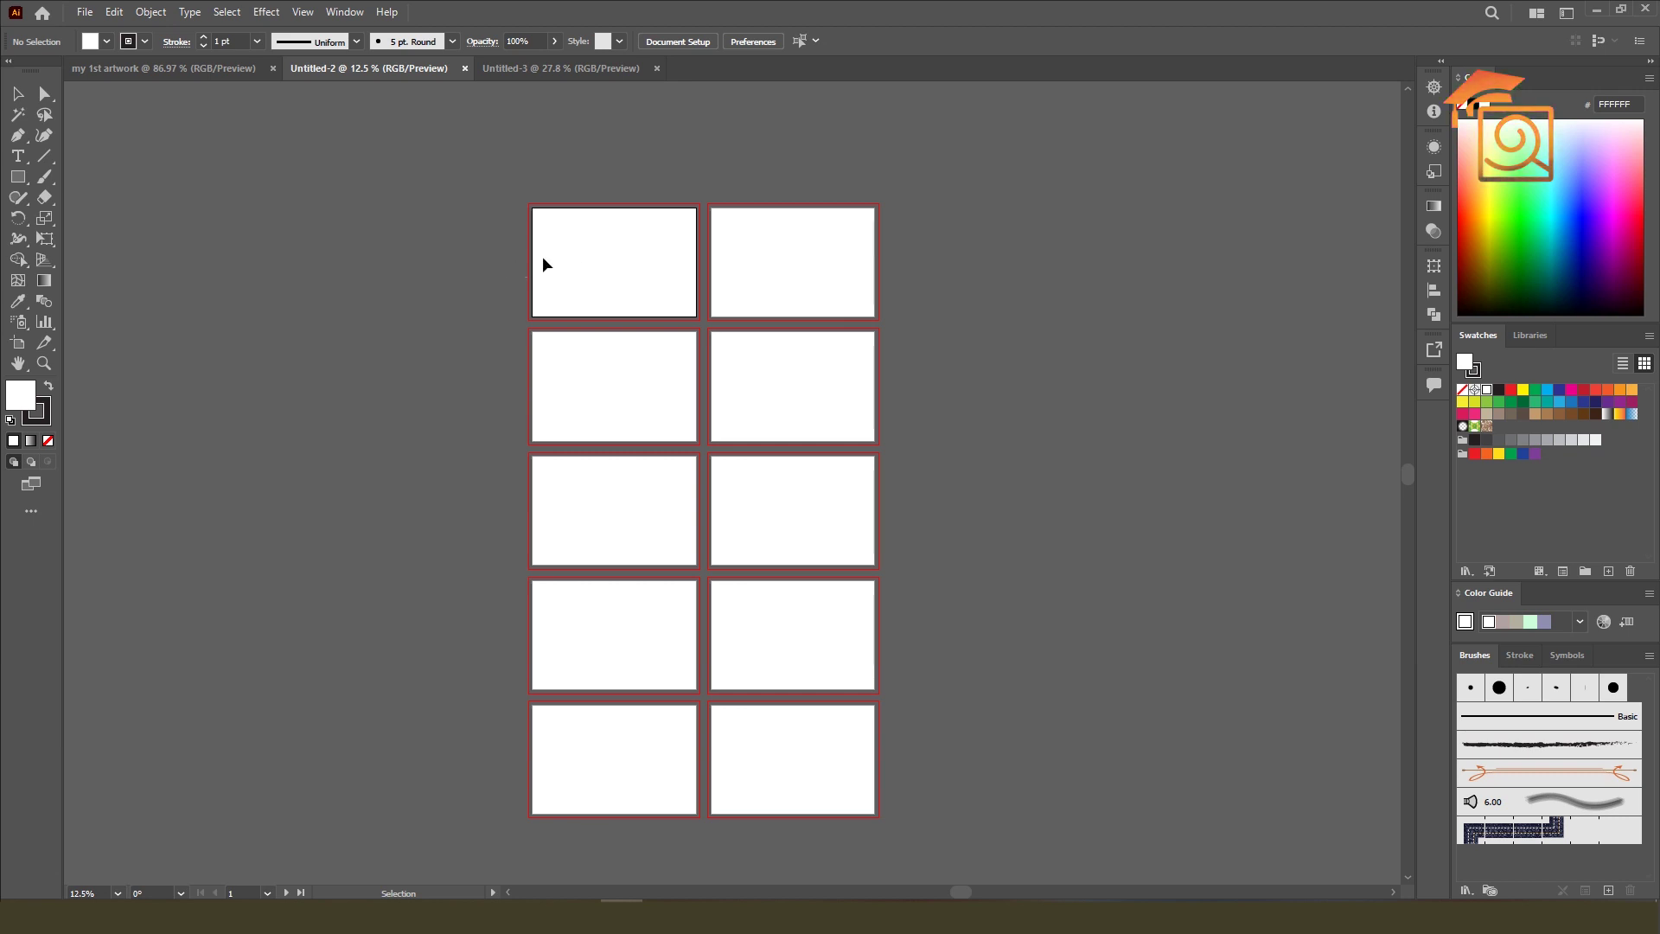
{"action": "left_click", "coordinate": [550, 67]}
{"action": "scroll", "coordinate": [734, 432], "scroll_direction": "down", "scroll_amount": 1}
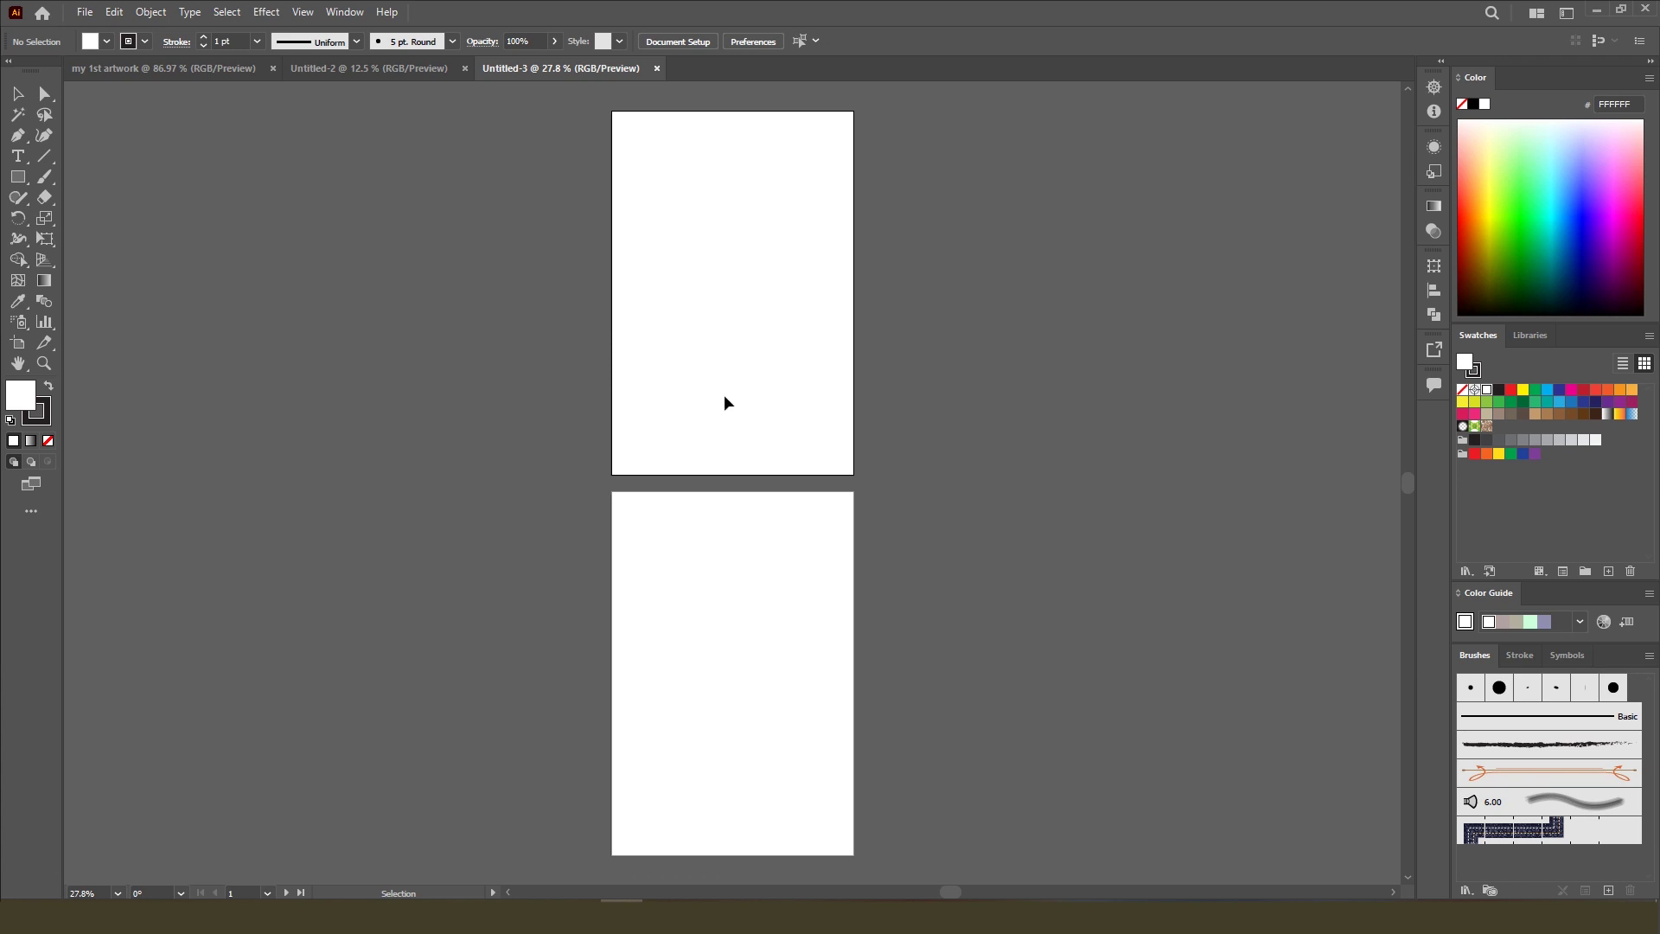
{"action": "left_click", "coordinate": [399, 74]}
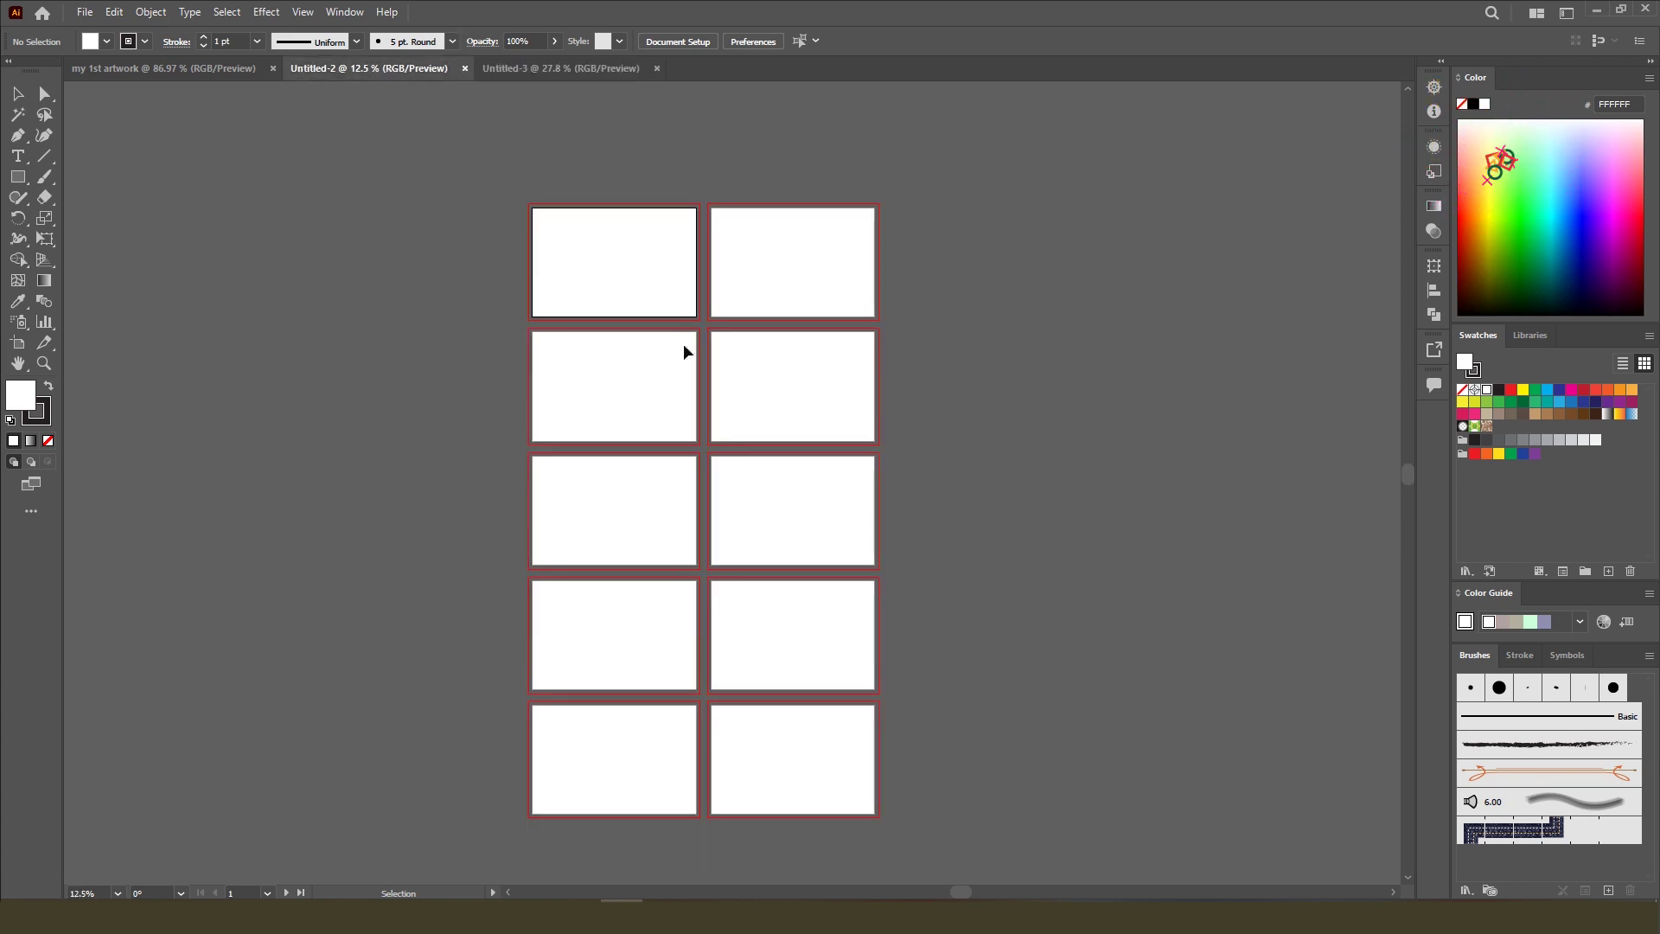
{"action": "left_click", "coordinate": [149, 65]}
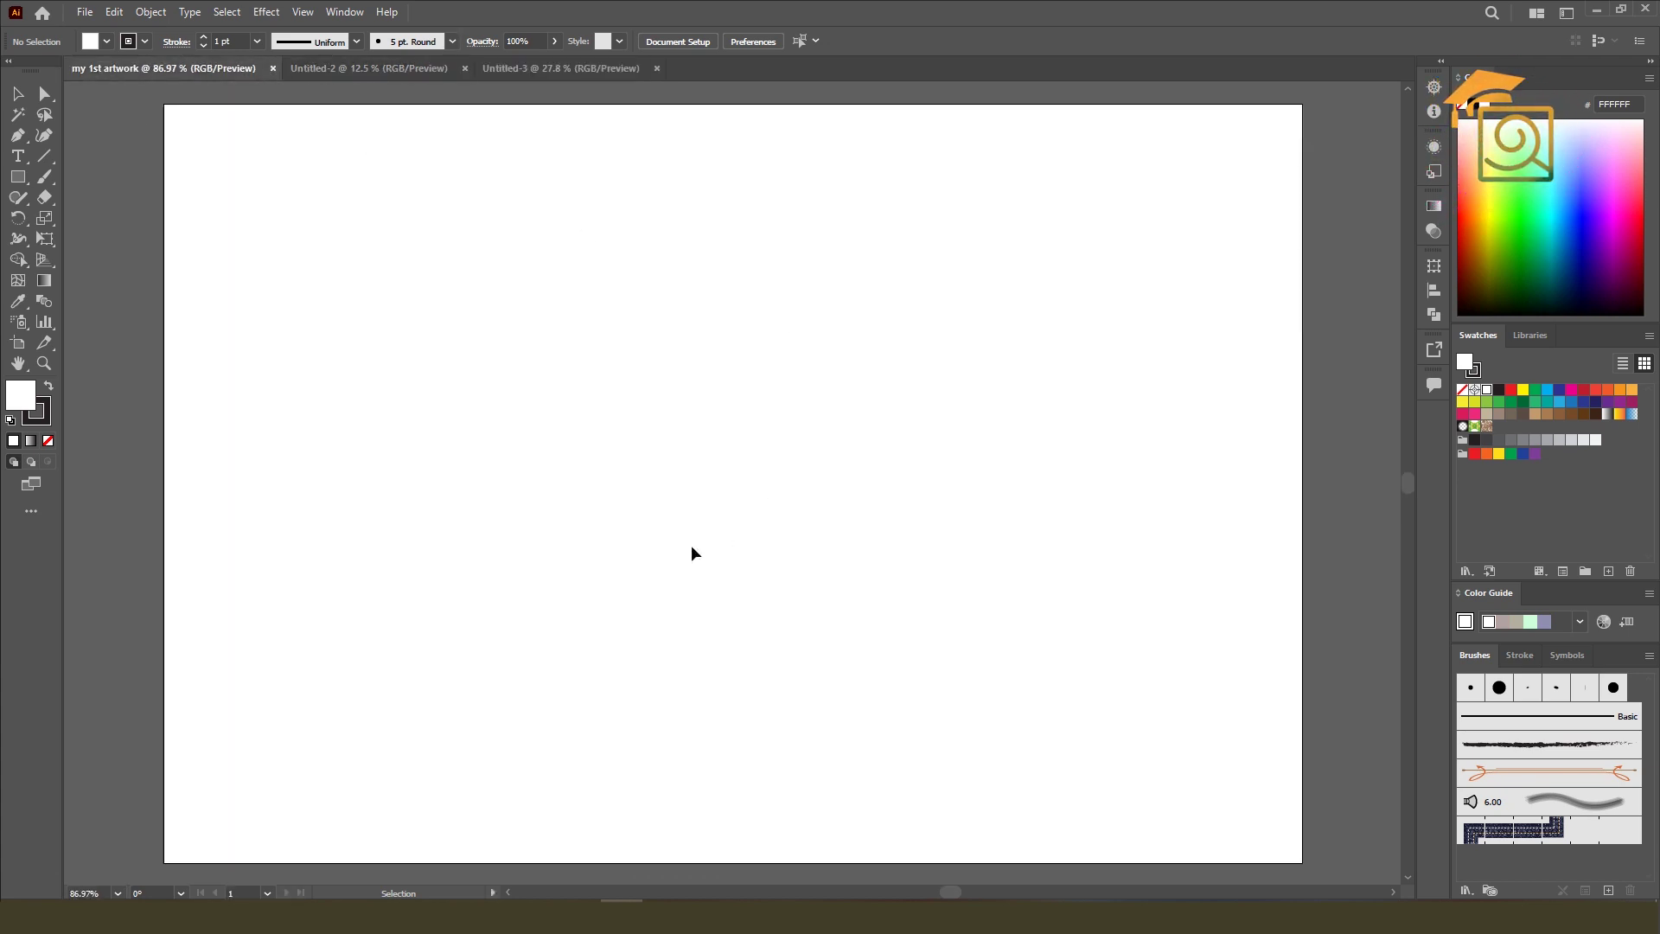